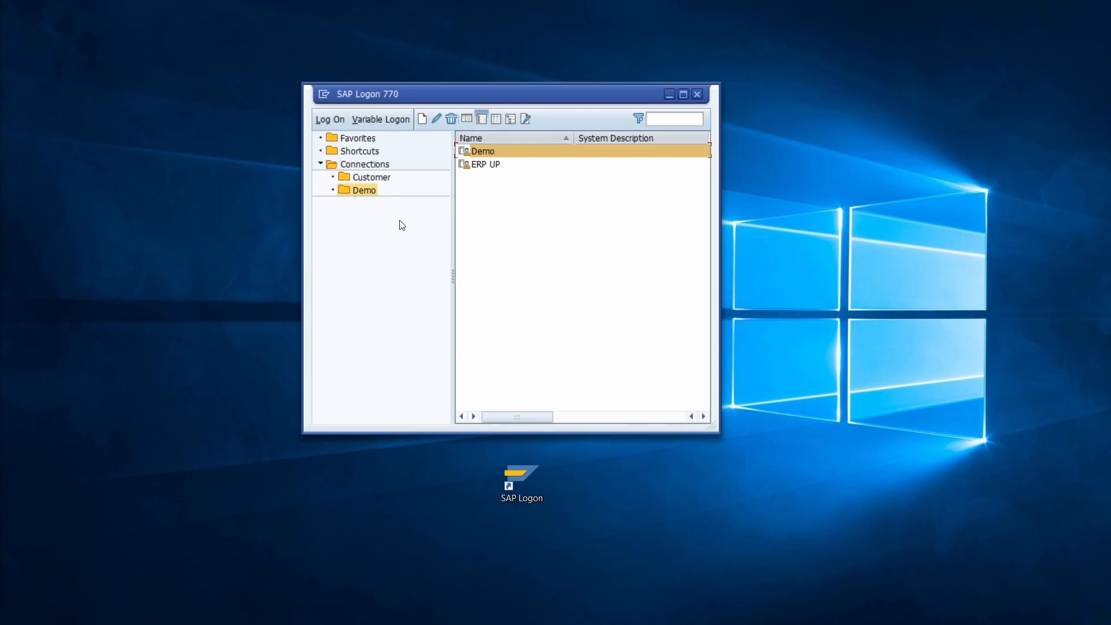
Show the connection list in the workspace view and check the options for adding a new entry
left_click(466, 119)
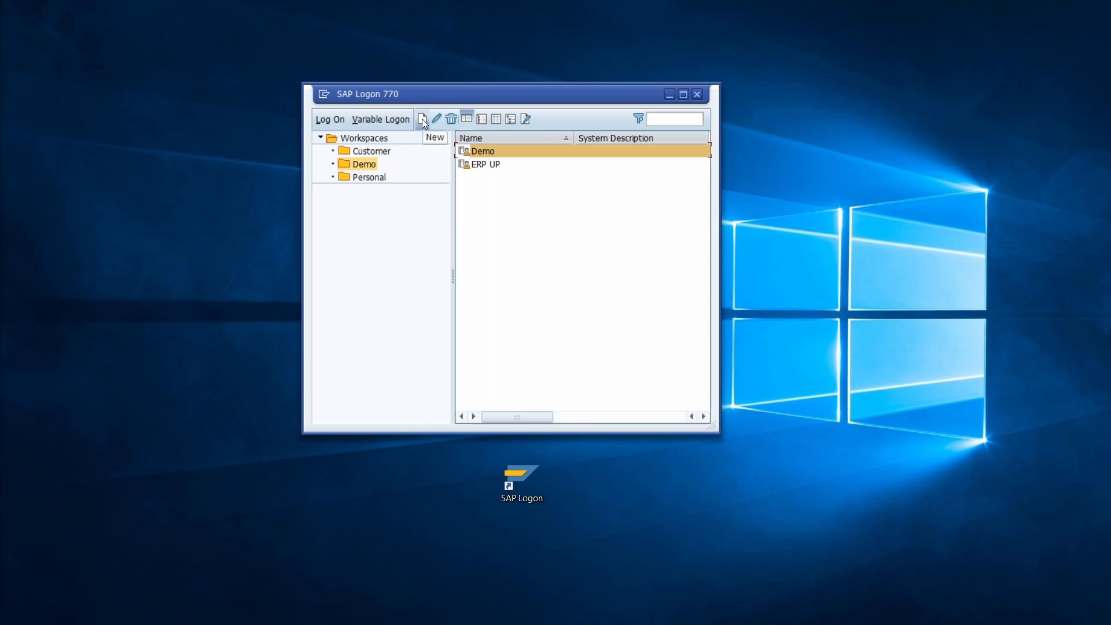
right_click(499, 193)
mouse_move(555, 235)
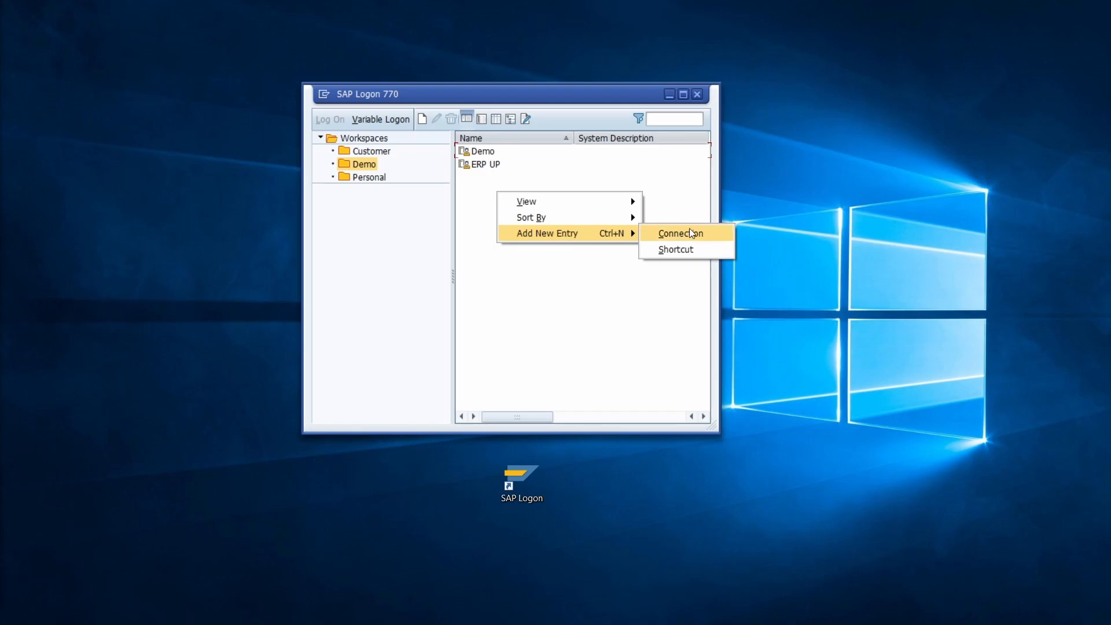
left_click(549, 274)
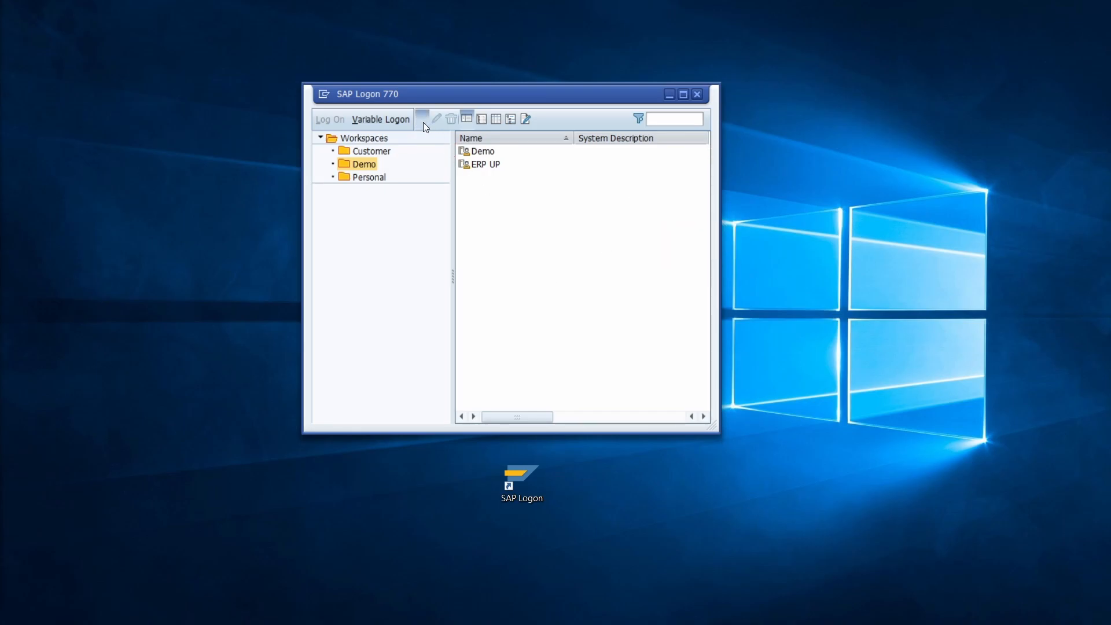
Examine the connection parameters required for a new User Specified System entry, and leave the wizard without creating one
left_click(422, 119)
left_click(456, 139)
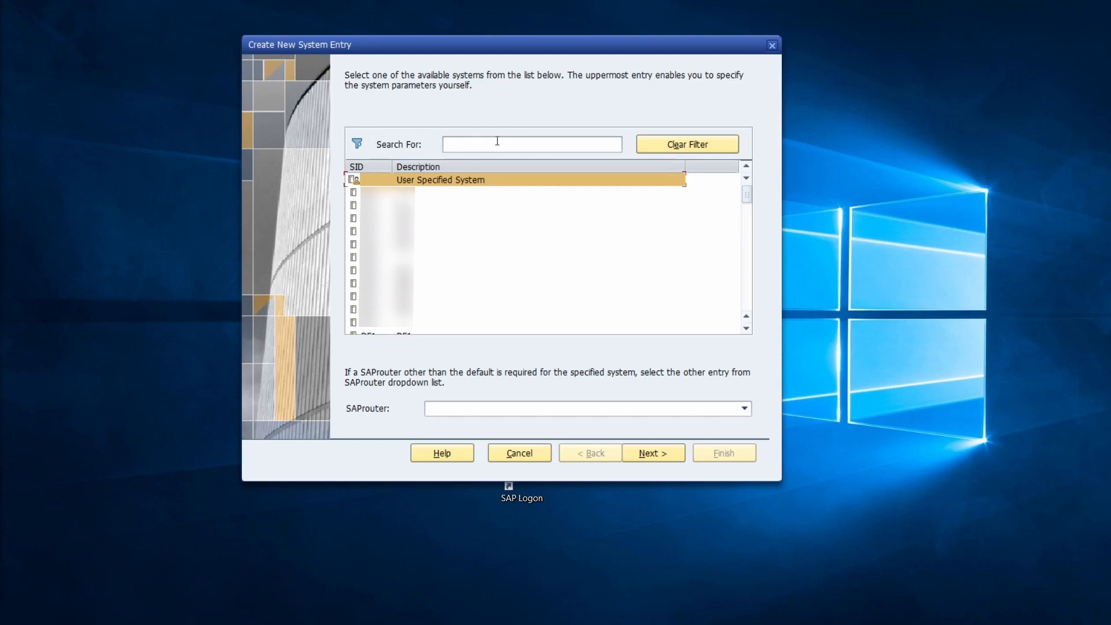
left_click(647, 452)
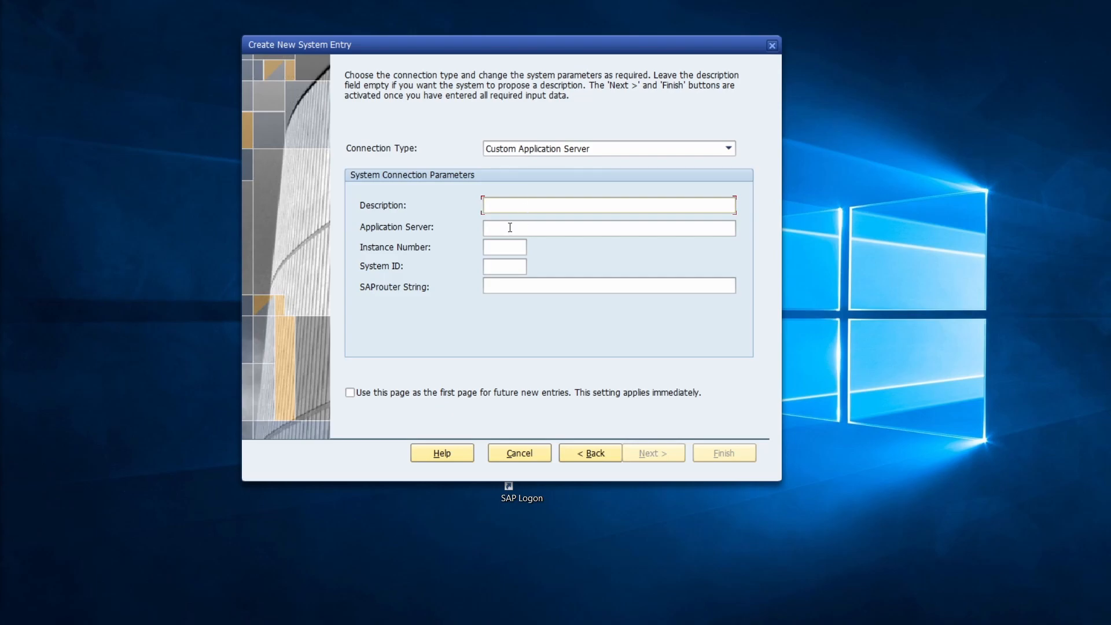
key("Tab")
key("Tab")
key("Tab")
left_click(528, 455)
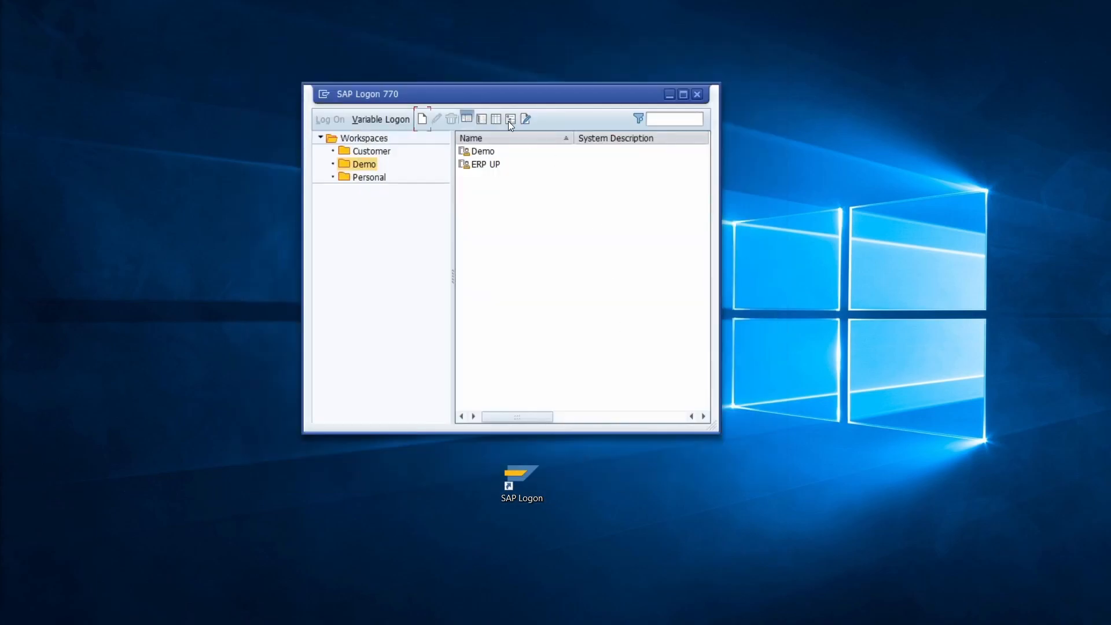
Open the ERP UP connection and go through the client, user, password and language fields of its logon screen
left_click(502, 169)
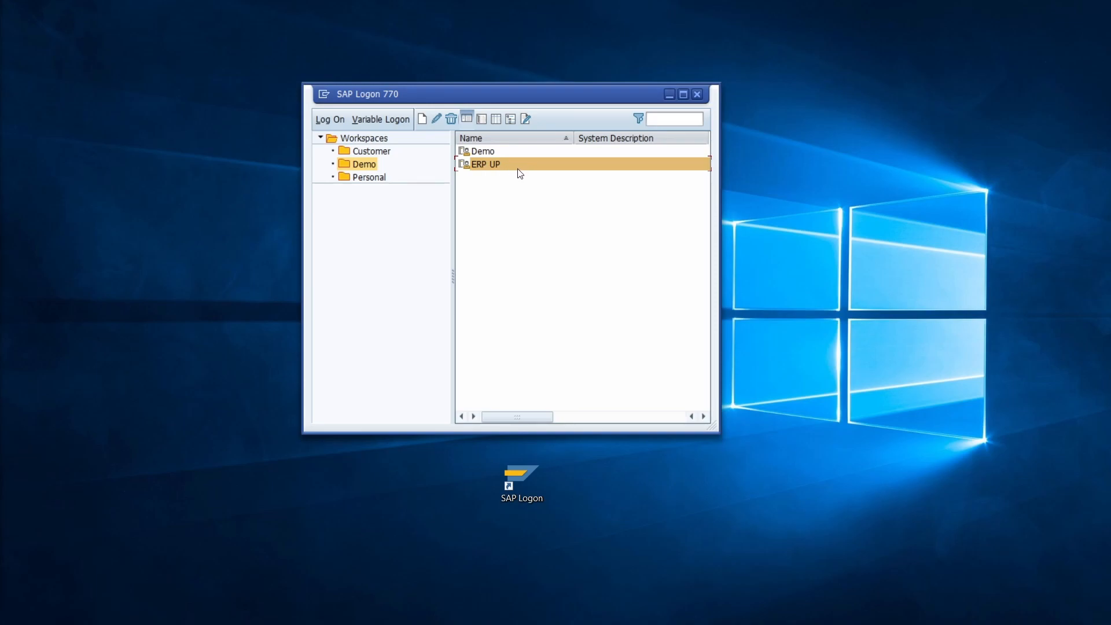
double_click(498, 165)
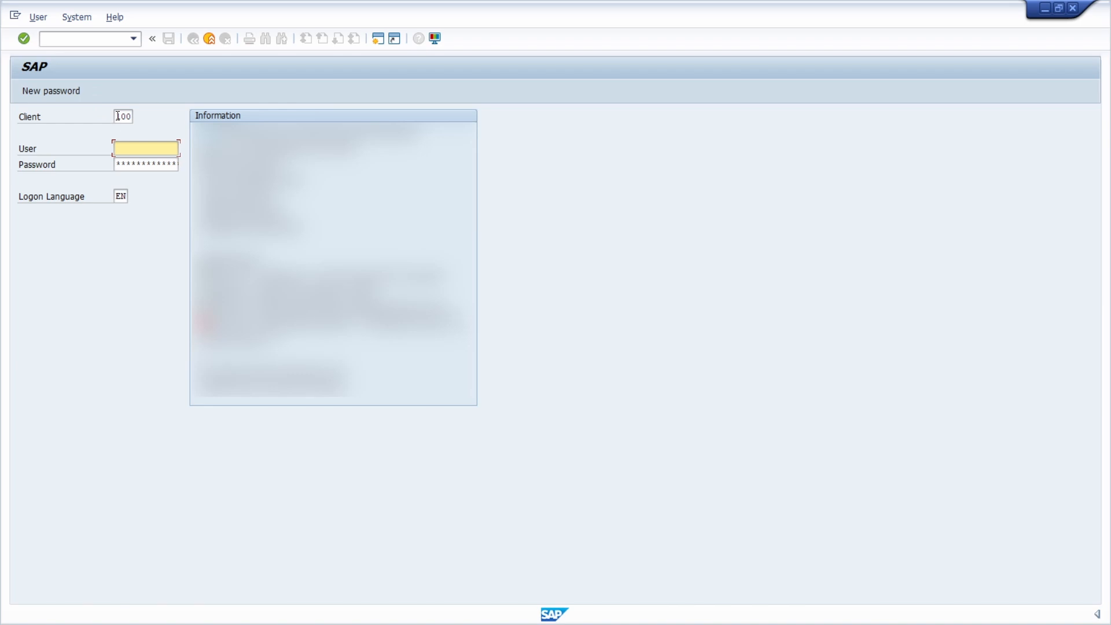
left_click_drag(116, 117, 130, 116)
left_click(129, 149)
left_click(135, 163)
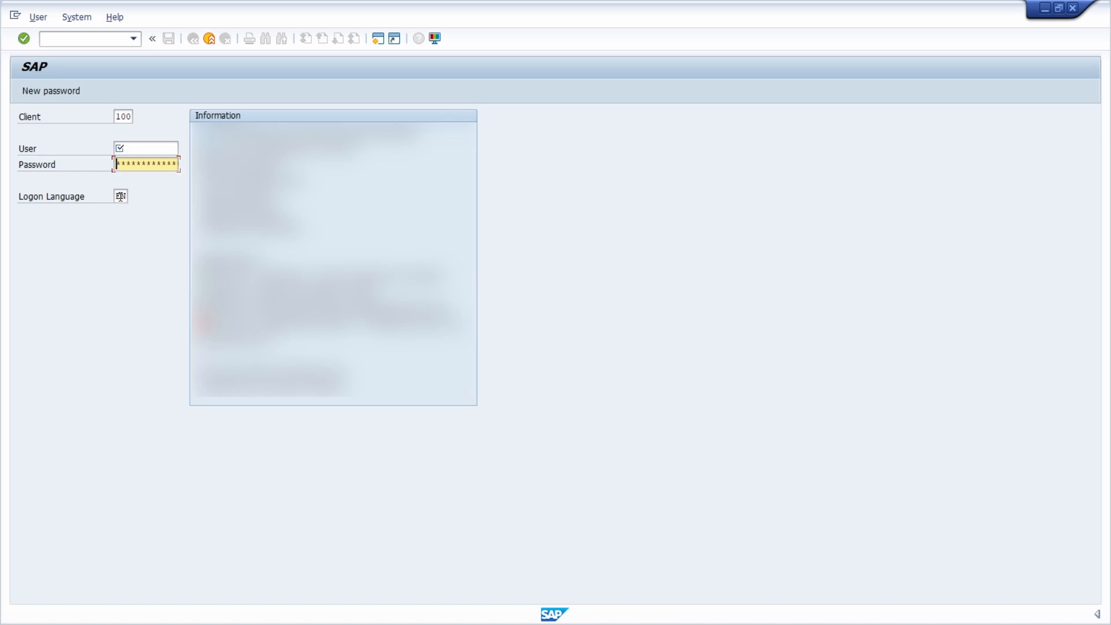
key("Tab")
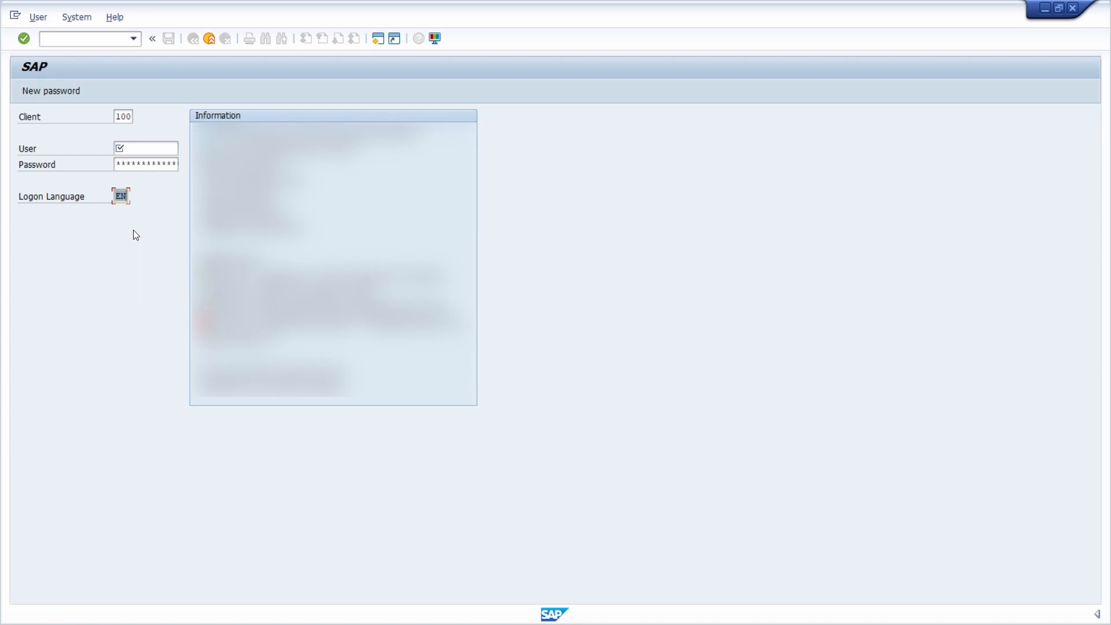
Enter the user name and account password, and log on to client 100
left_click(133, 149)
type("andreasg")
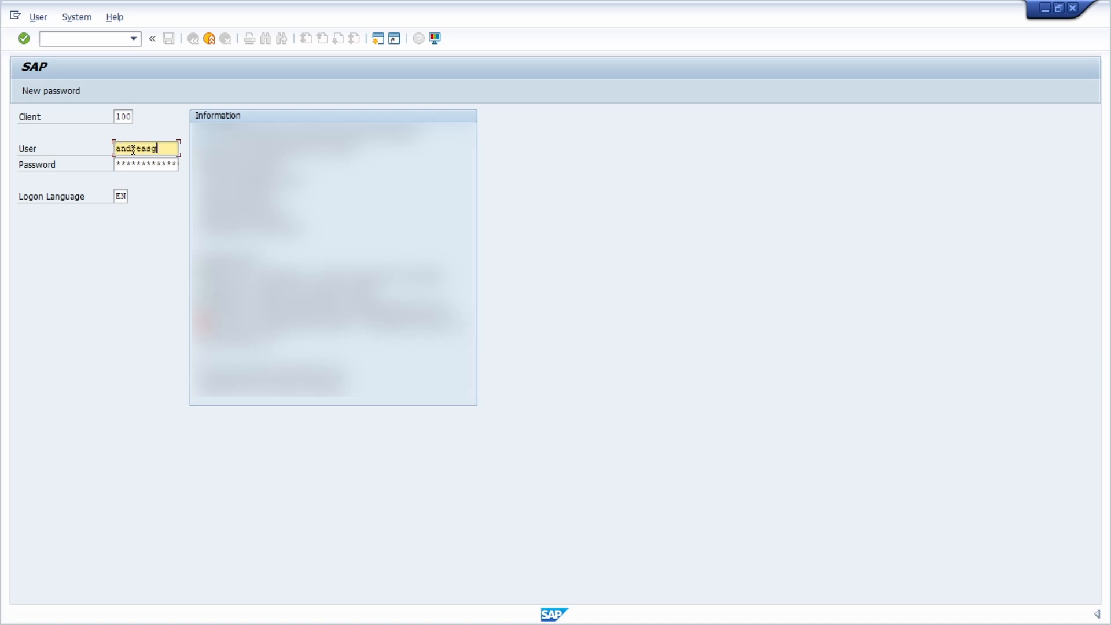
key("Tab")
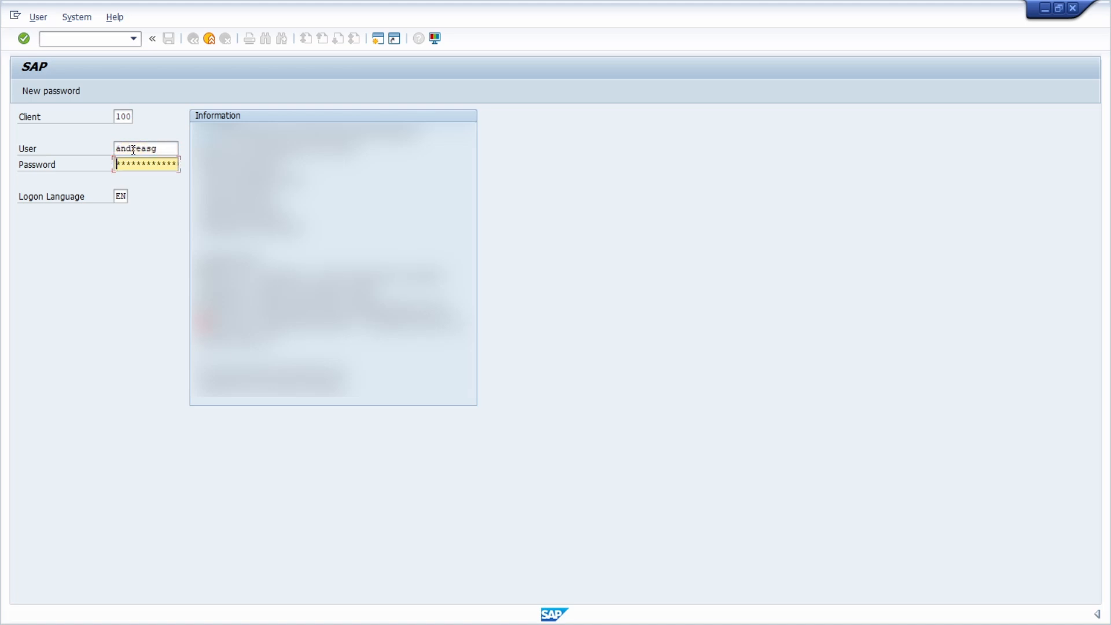
type("******")
key("Return")
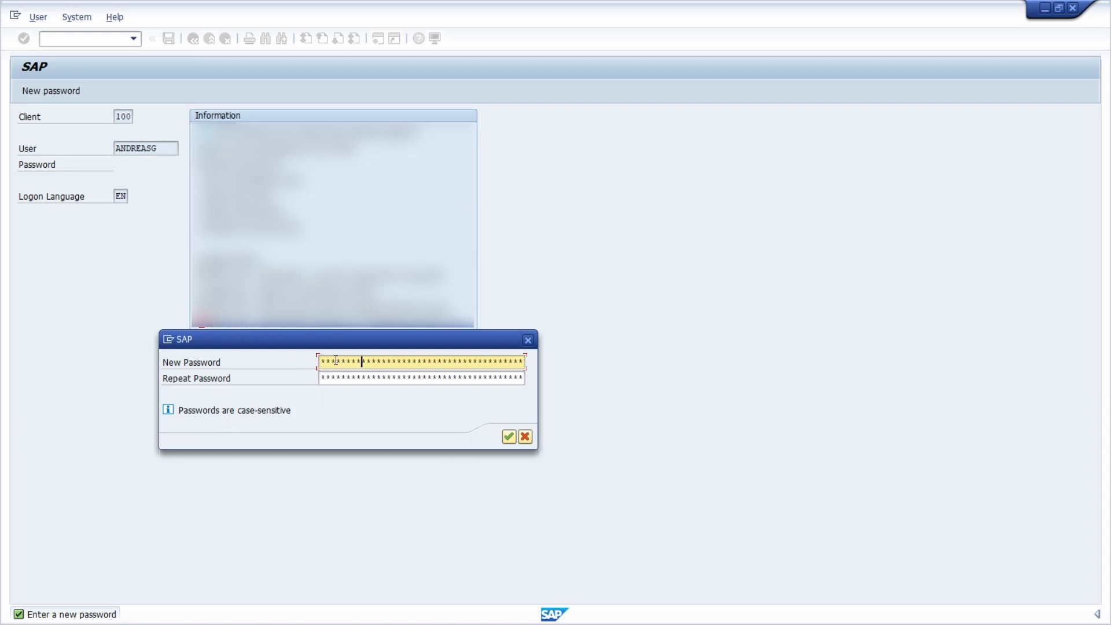
Set and repeat the new account password, and dismiss the copyright notice
key("Tab")
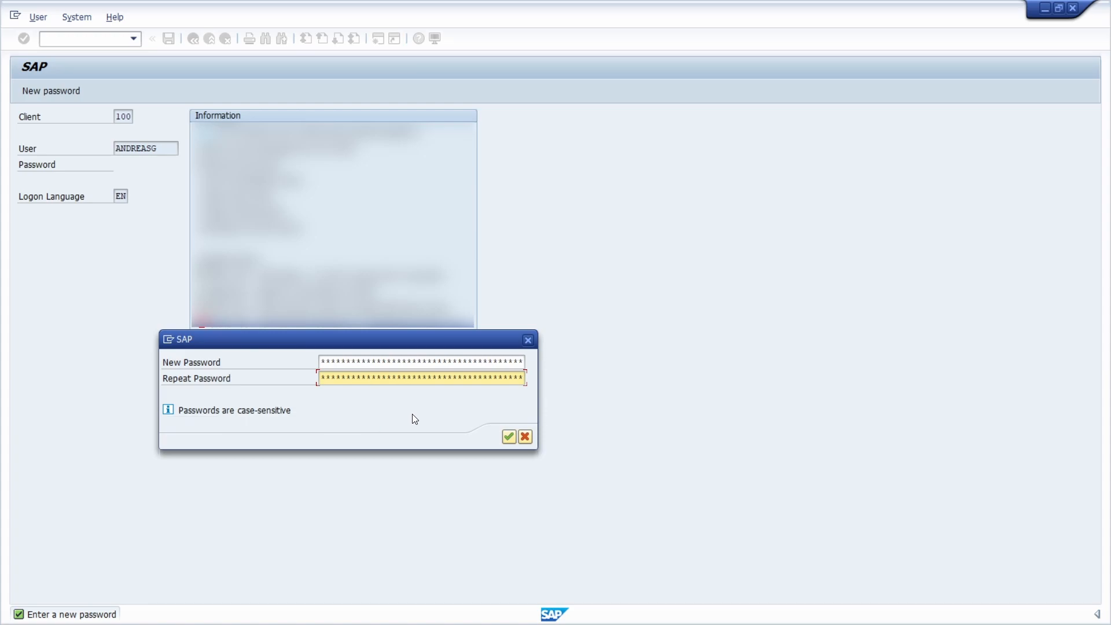
left_click(509, 437)
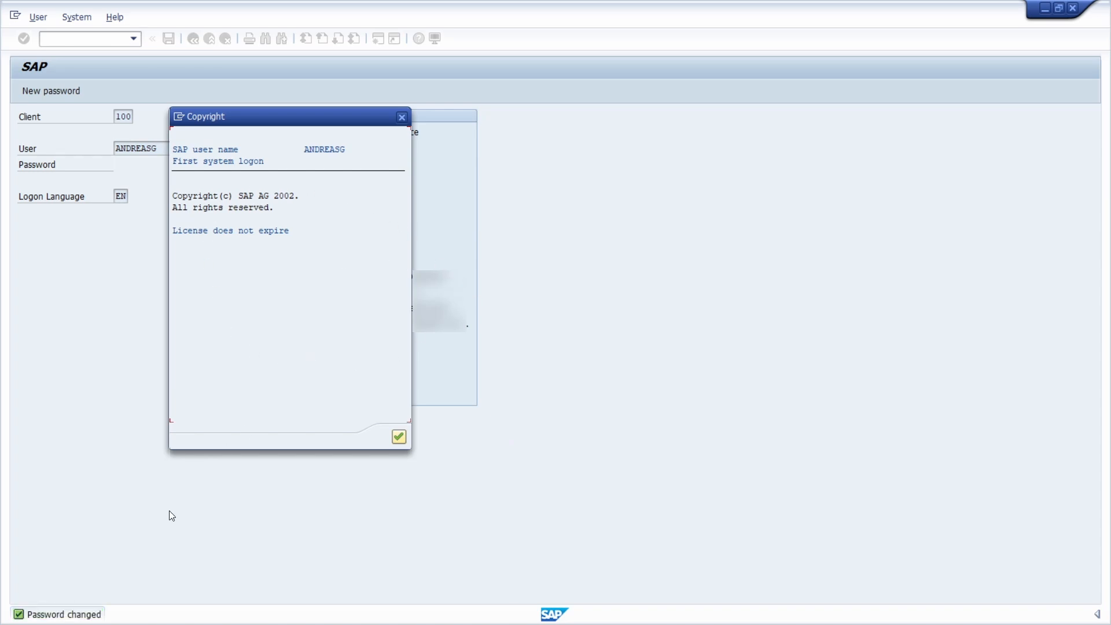
left_click(398, 438)
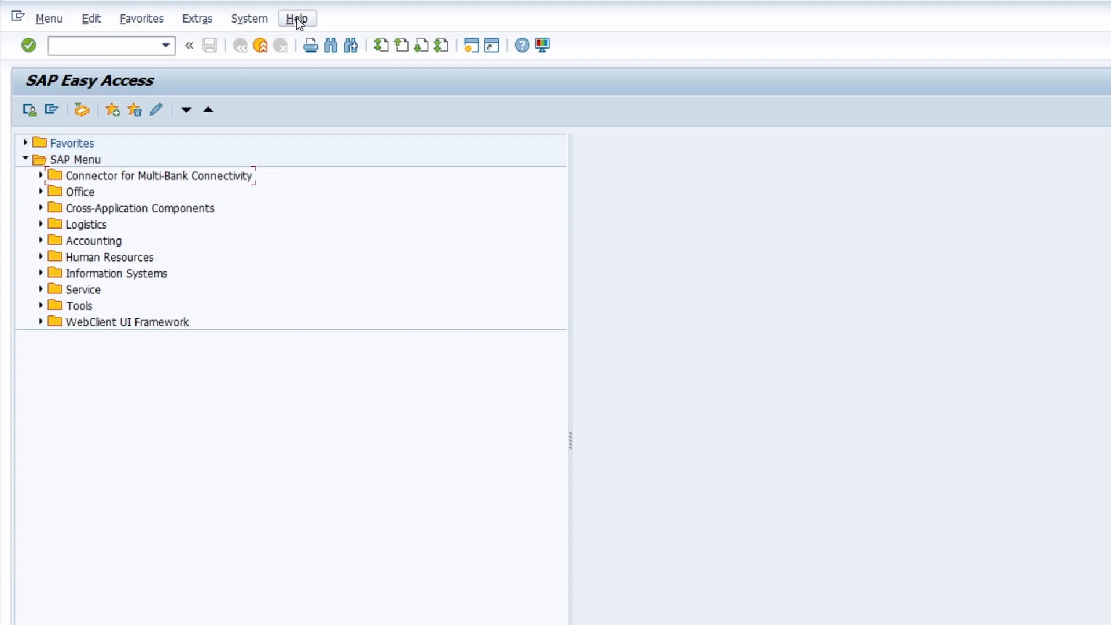
View the Business Workplace from SAP Easy Access and return to the start screen, repeating the round trip once
left_click(53, 20)
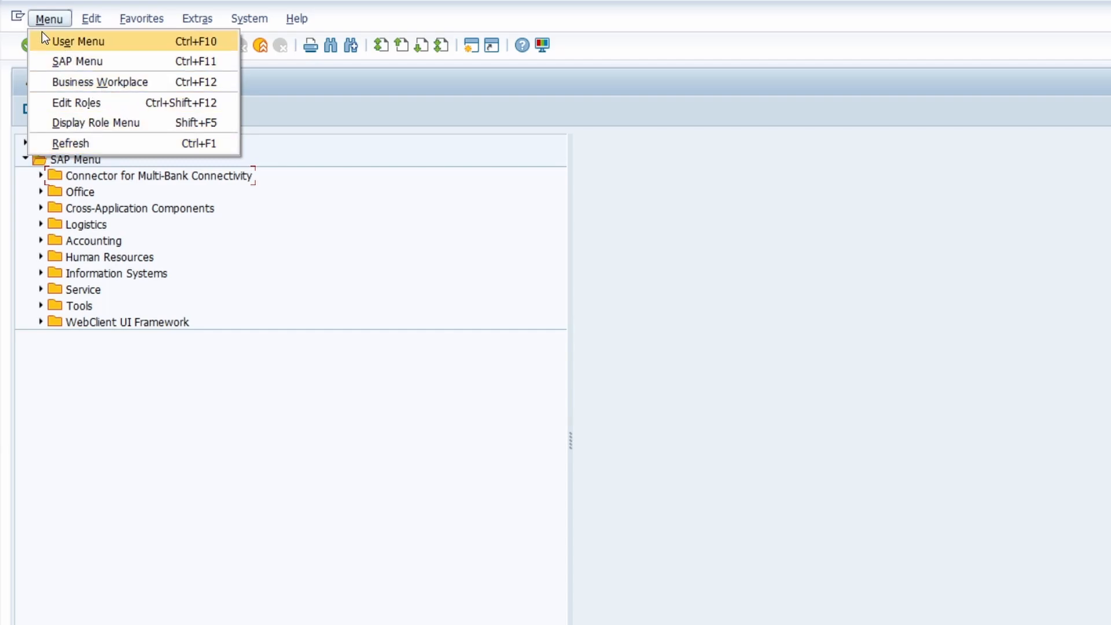
left_click(105, 85)
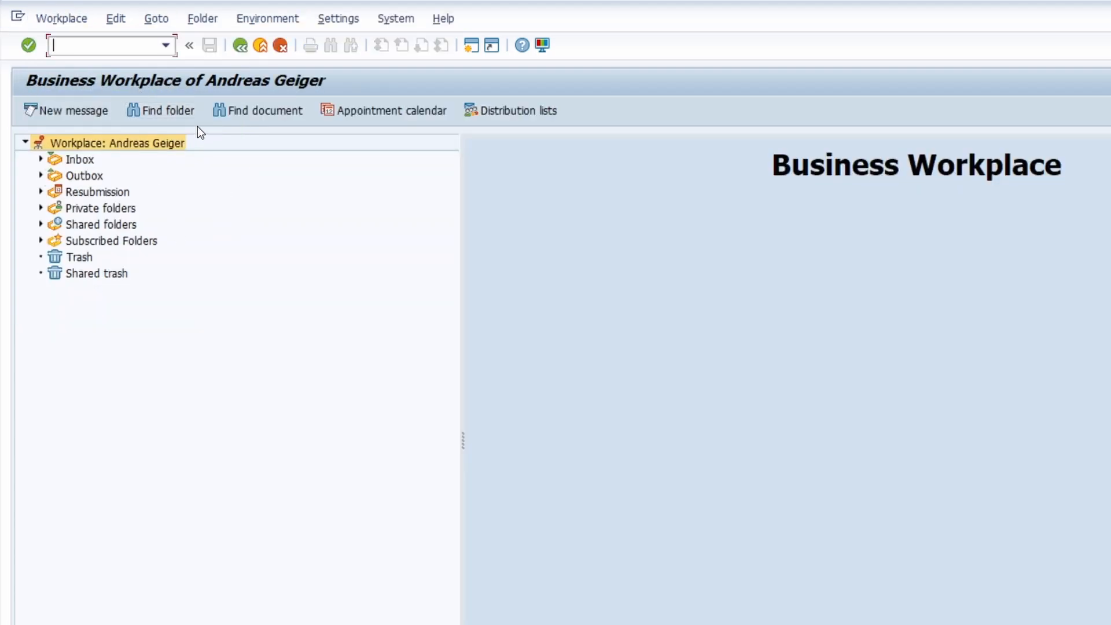
left_click(238, 47)
left_click(47, 19)
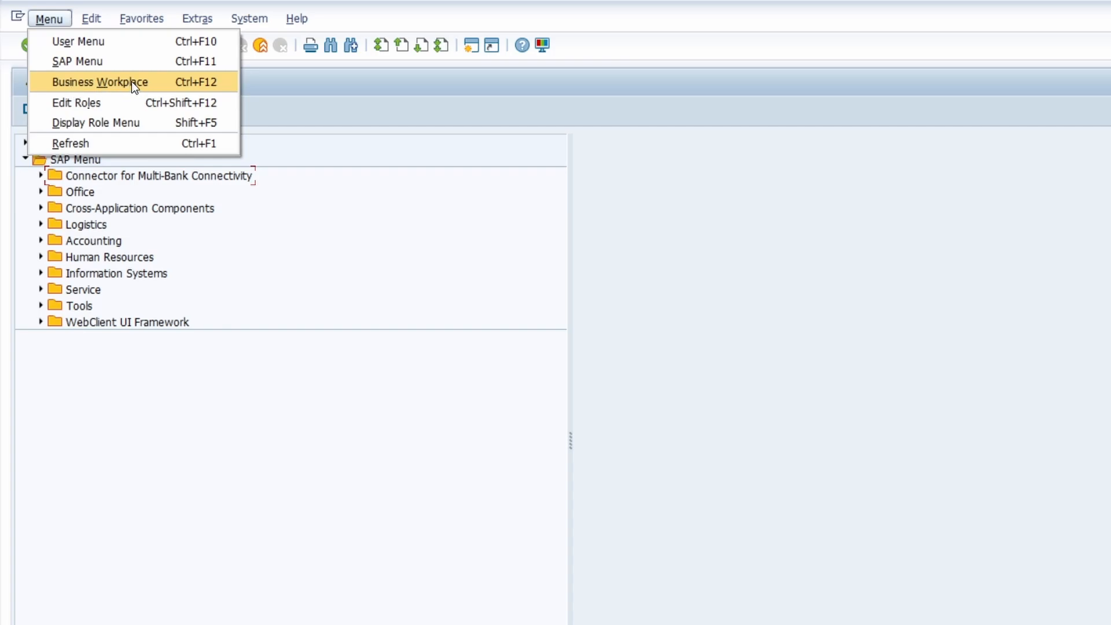
left_click(264, 455)
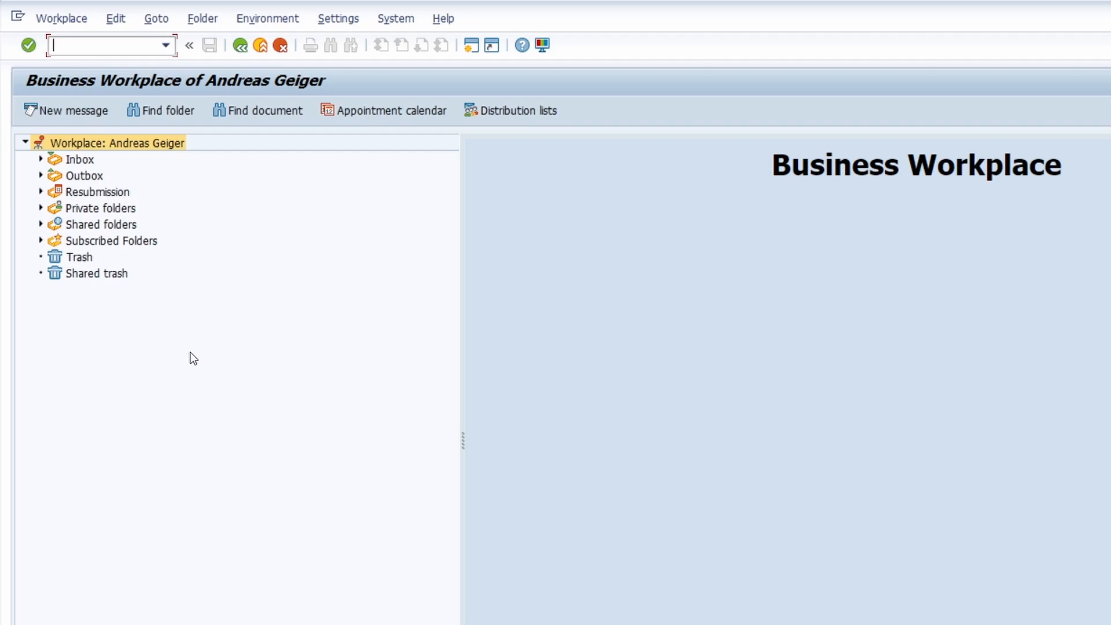
left_click(239, 52)
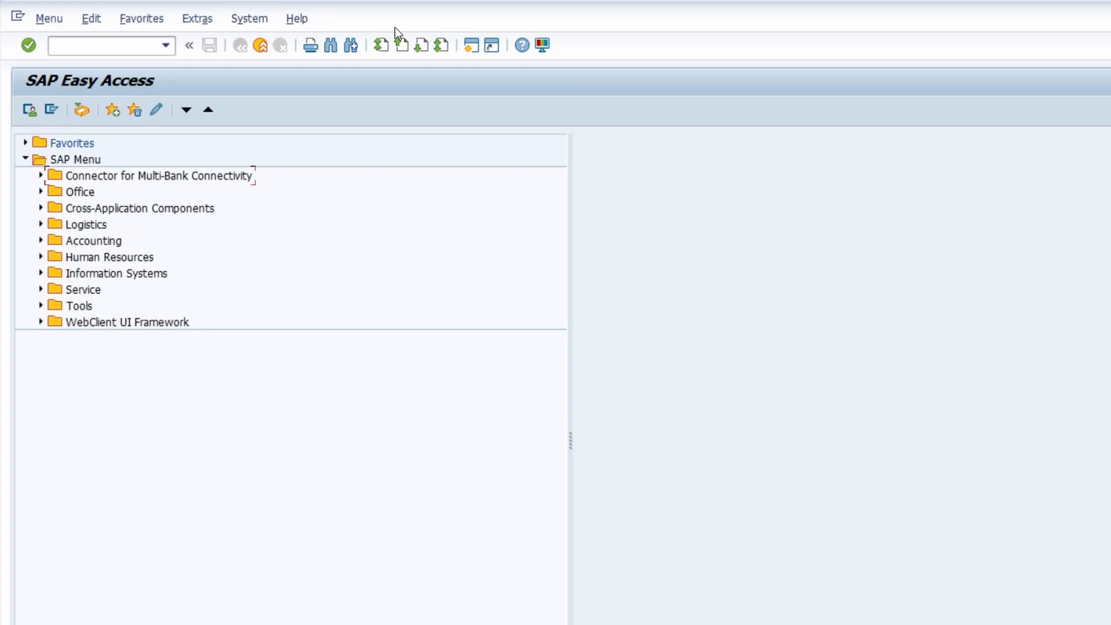
Call the General Table Display by its transaction code from the command field, and return to SAP Easy Access
left_click(113, 51)
type("/nse16")
key("Return")
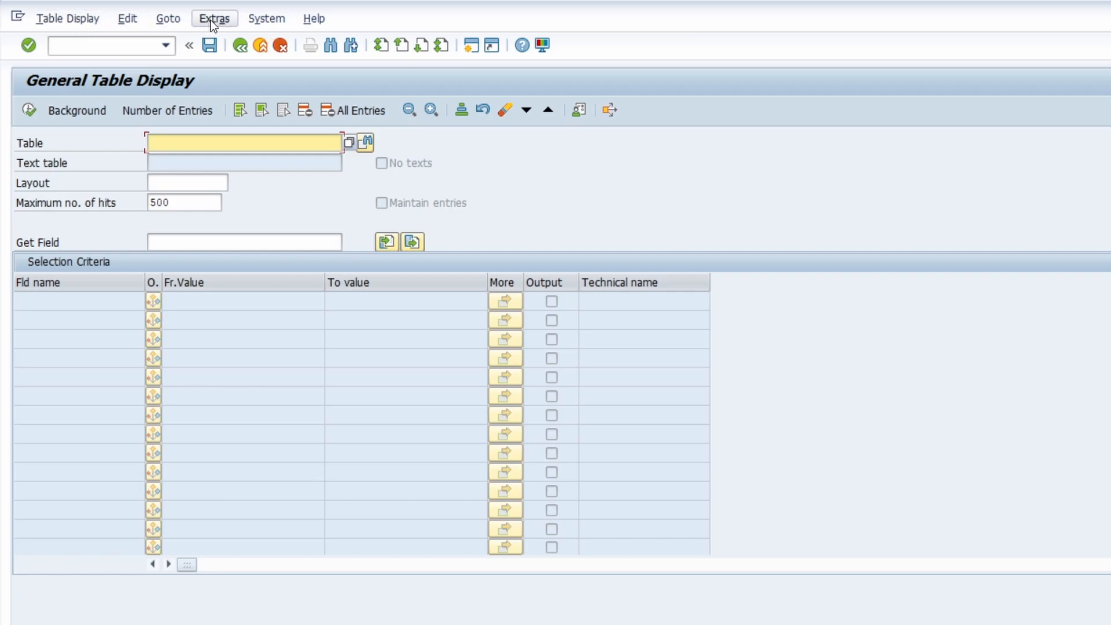
left_click(241, 45)
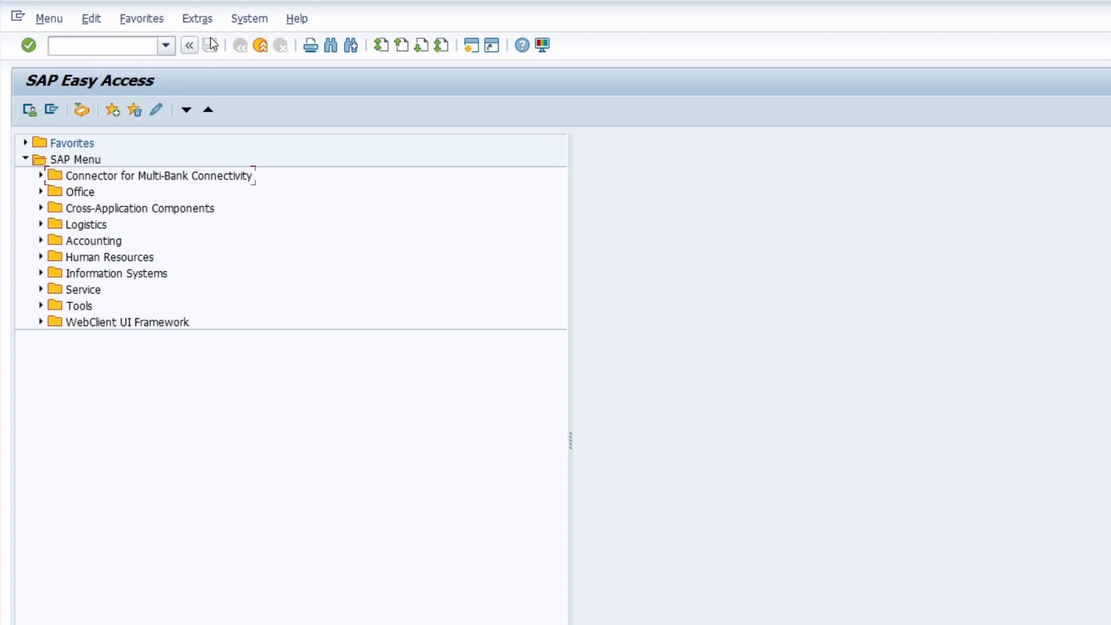
left_click(255, 23)
mouse_move(296, 22)
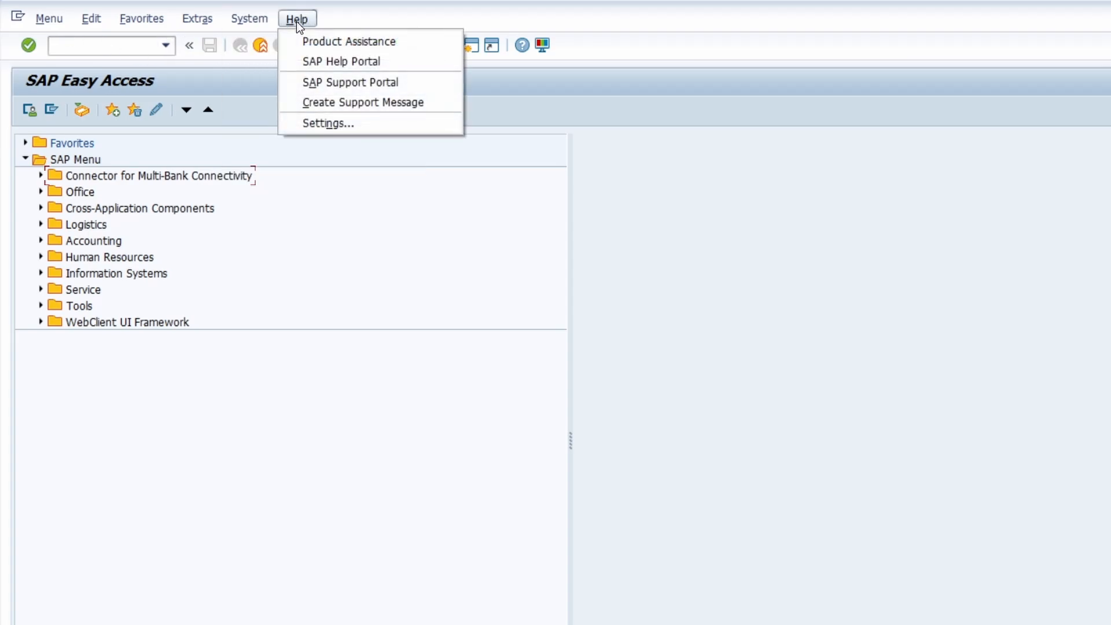
left_click(241, 99)
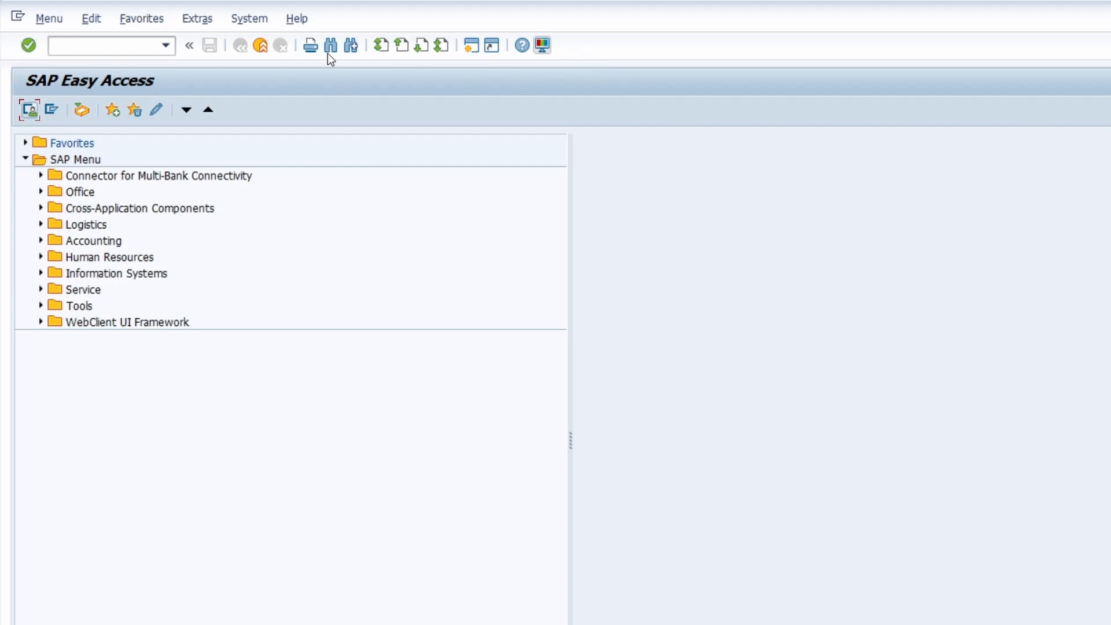
Collapse the command field and expand it again
left_click(79, 48)
left_click(189, 47)
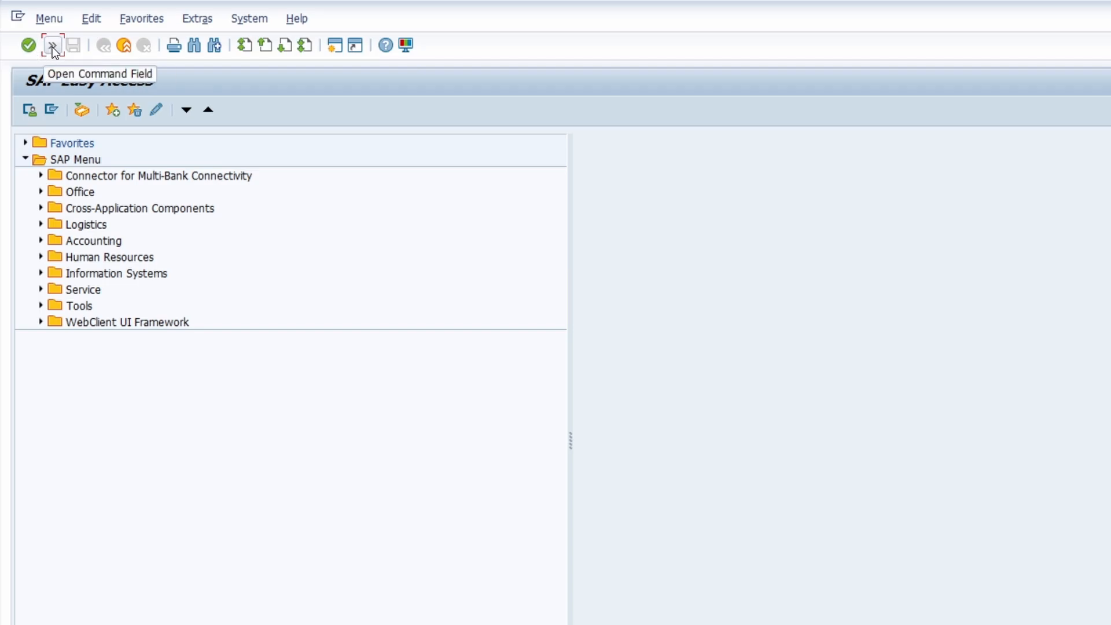
left_click(53, 46)
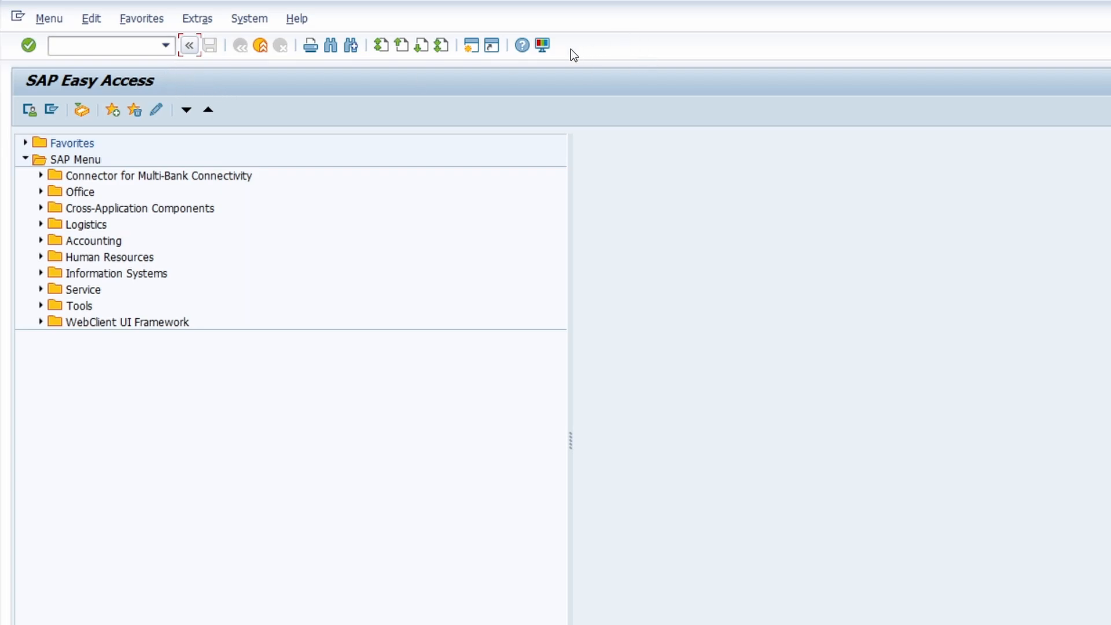
Switch to SAP Logon and open the Visualization 1 settings under Interaction Design in its options
left_click(541, 45)
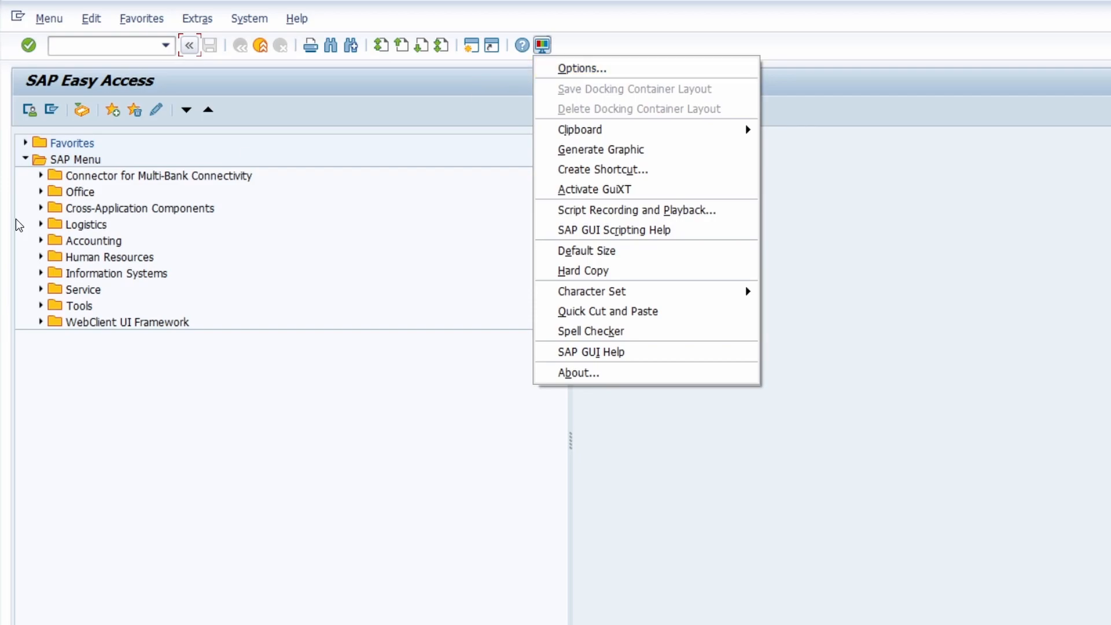
key("alt+Tab")
left_click(418, 622)
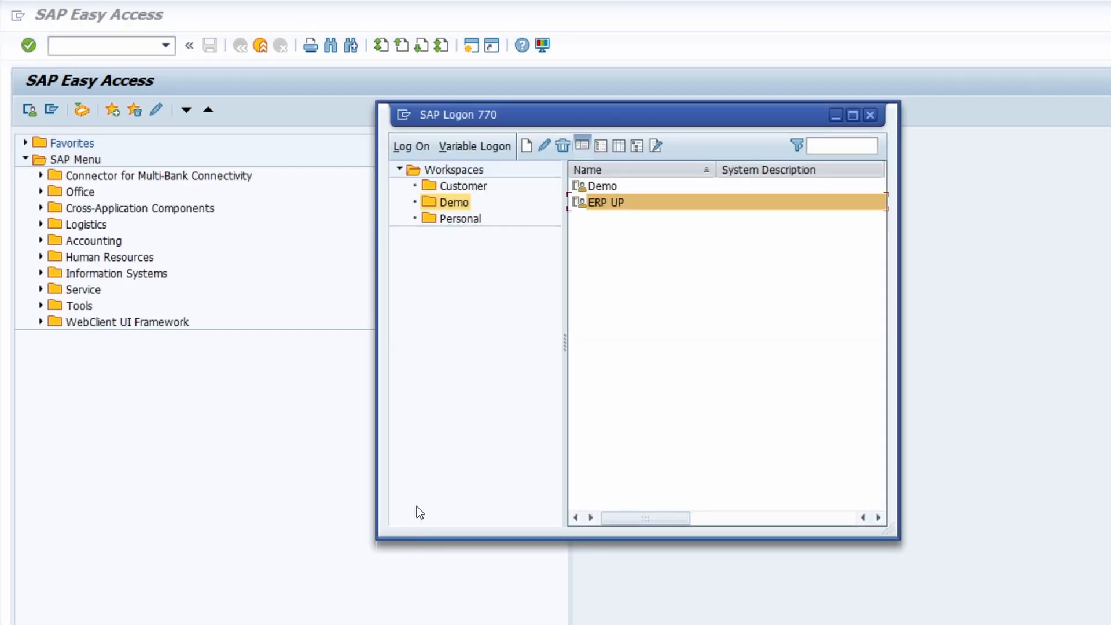
left_click(401, 115)
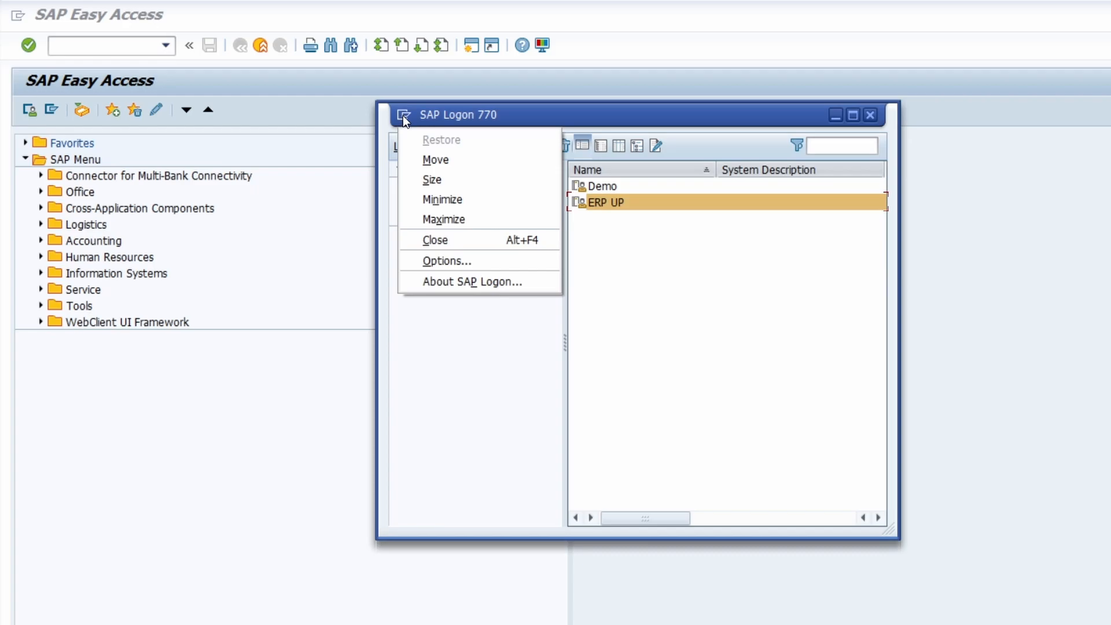
left_click(475, 261)
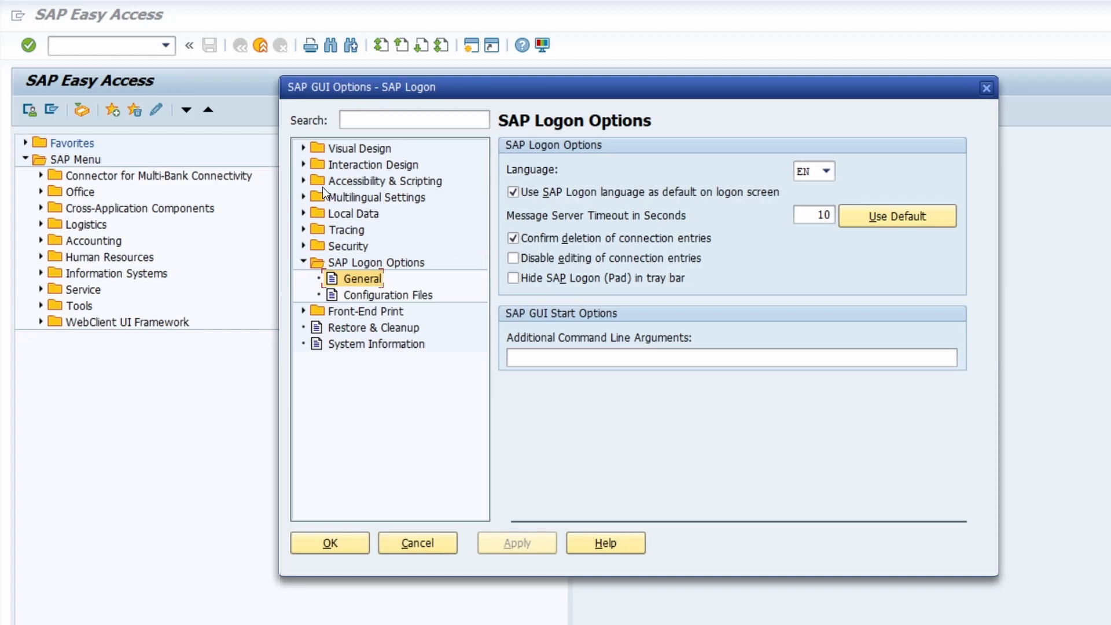
left_click(302, 165)
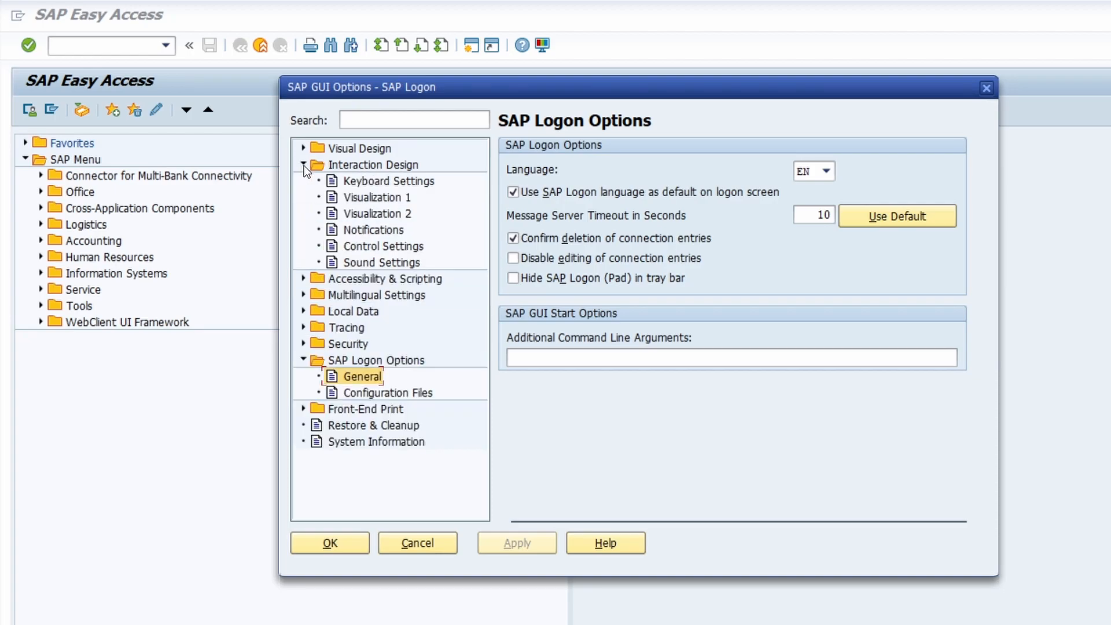
left_click(363, 196)
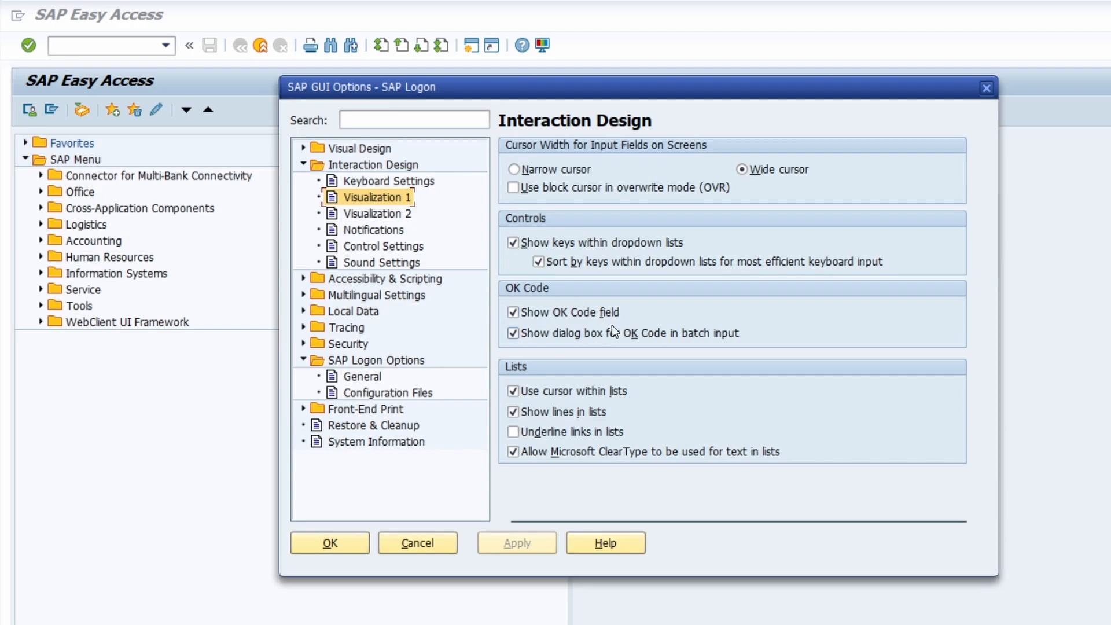
Turn the Show OK Code field option off and back on, and apply the setting
left_click(513, 313)
left_click(511, 310)
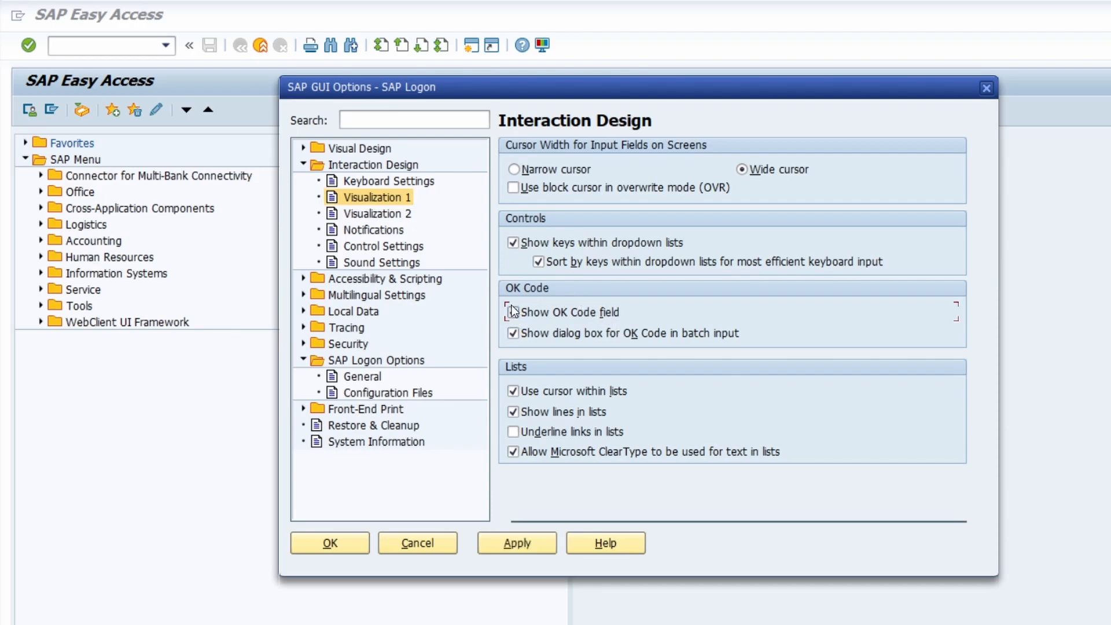
left_click(520, 547)
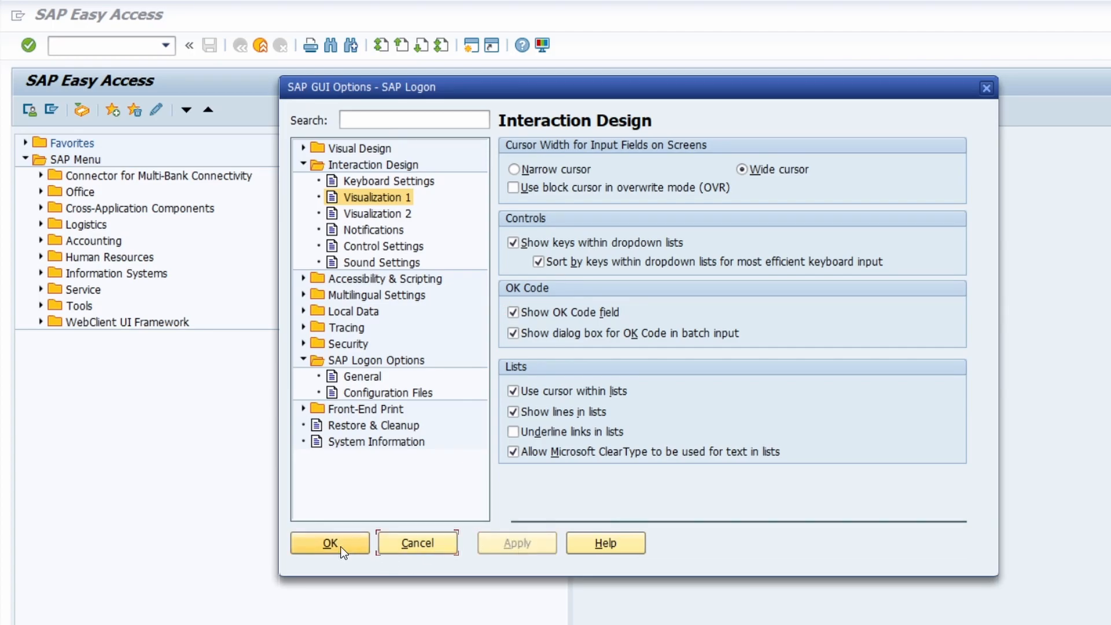
Close the SAP GUI options and open General Table Display from SAP Easy Access with /nse16n
left_click(331, 544)
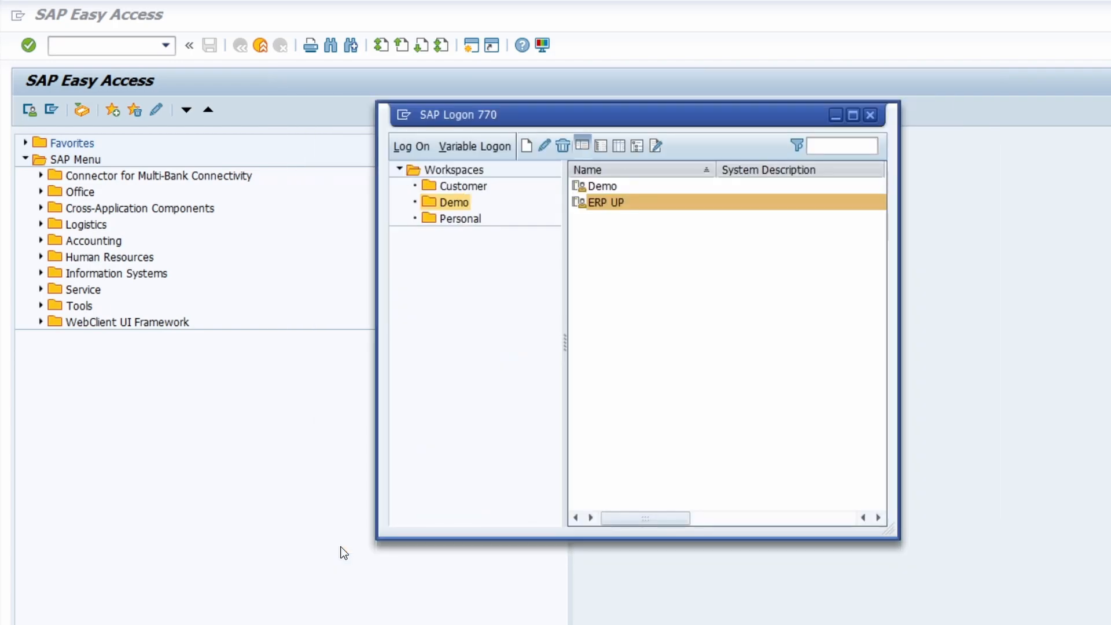
left_click(249, 474)
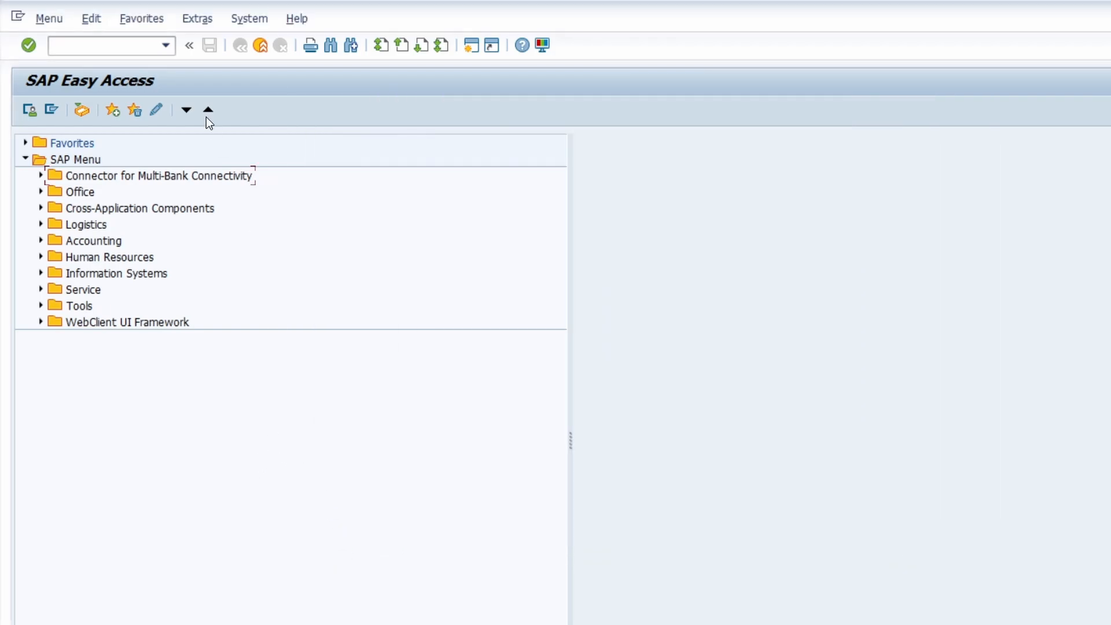
left_click(112, 45)
type("/nse16n")
key("Return")
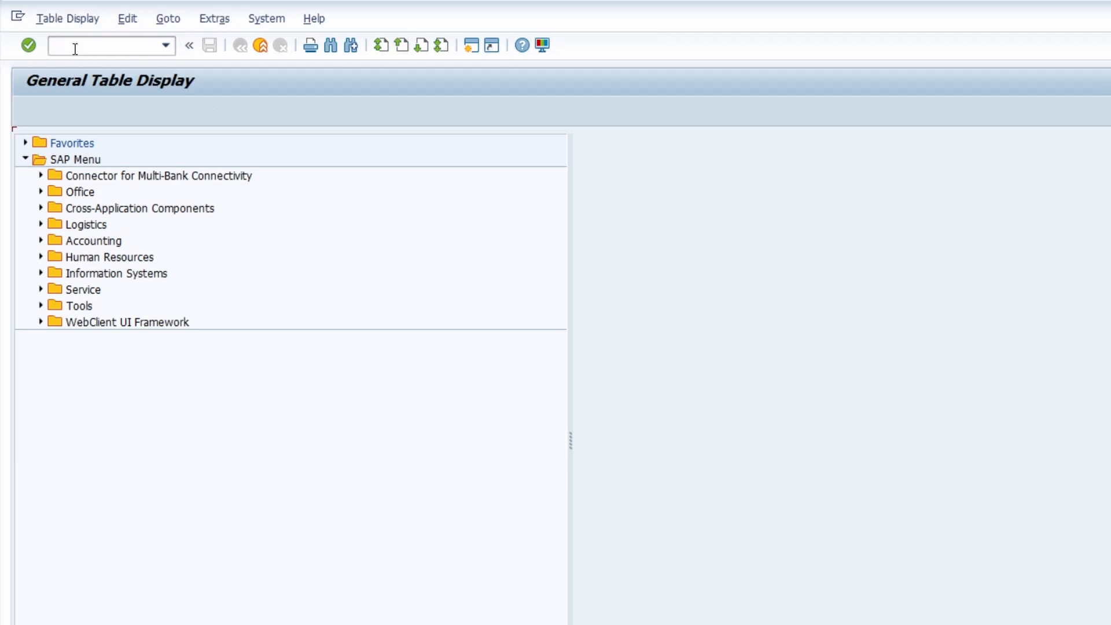
left_click(30, 45)
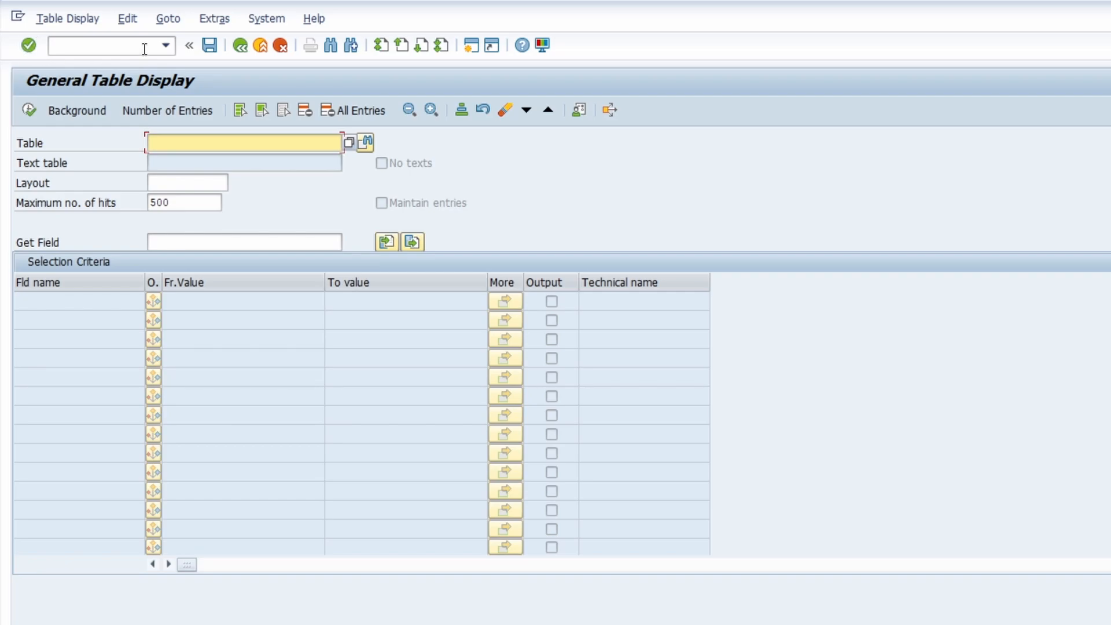
Place the cursor in the command field, move it to the Table field and jump back to the command field
left_click(95, 49)
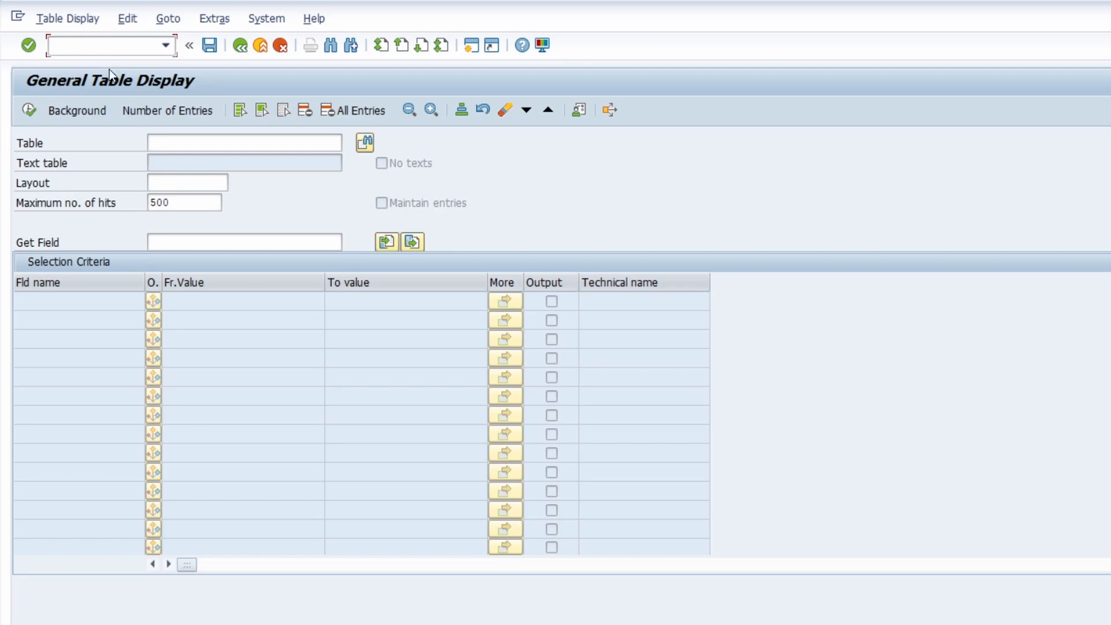
left_click(187, 146)
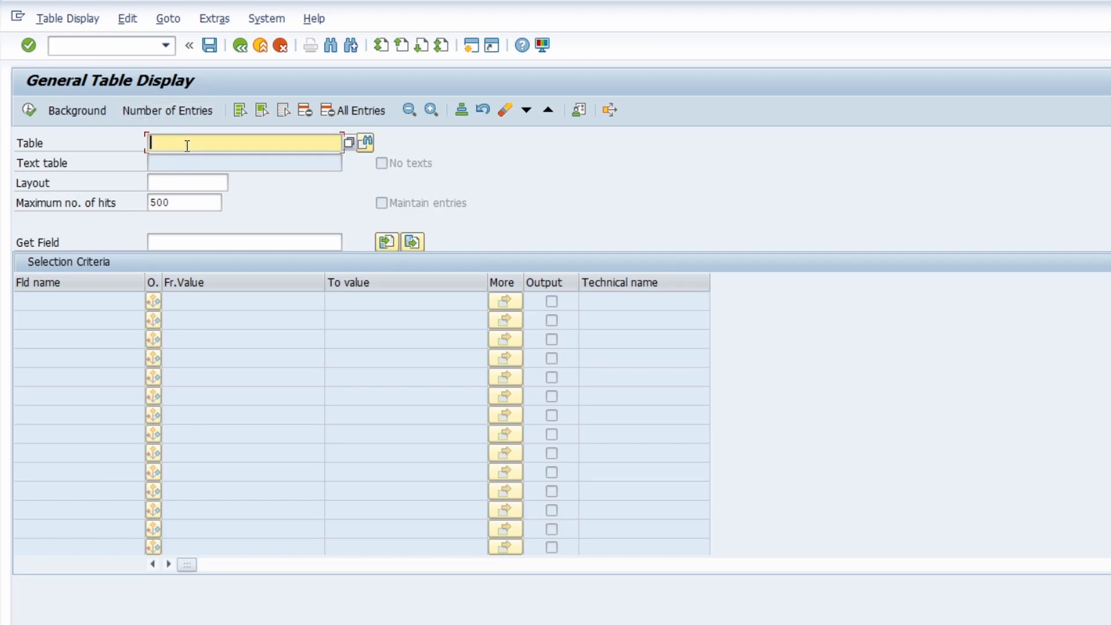
key("ctrl+/")
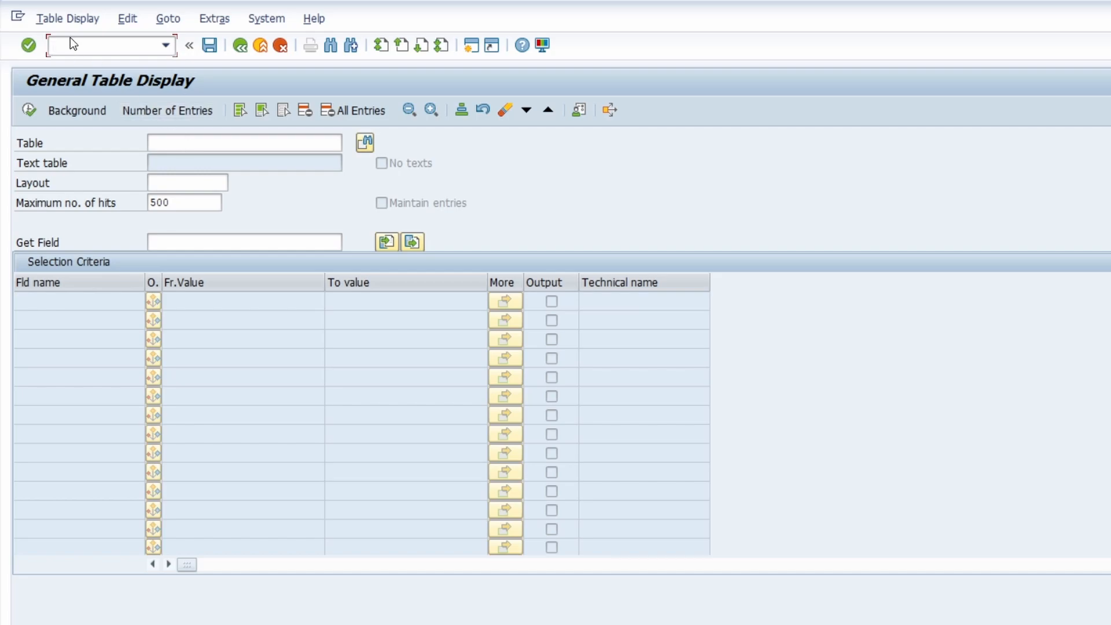
Collapse and expand the command field once, and go back to SAP Easy Access
left_click(188, 46)
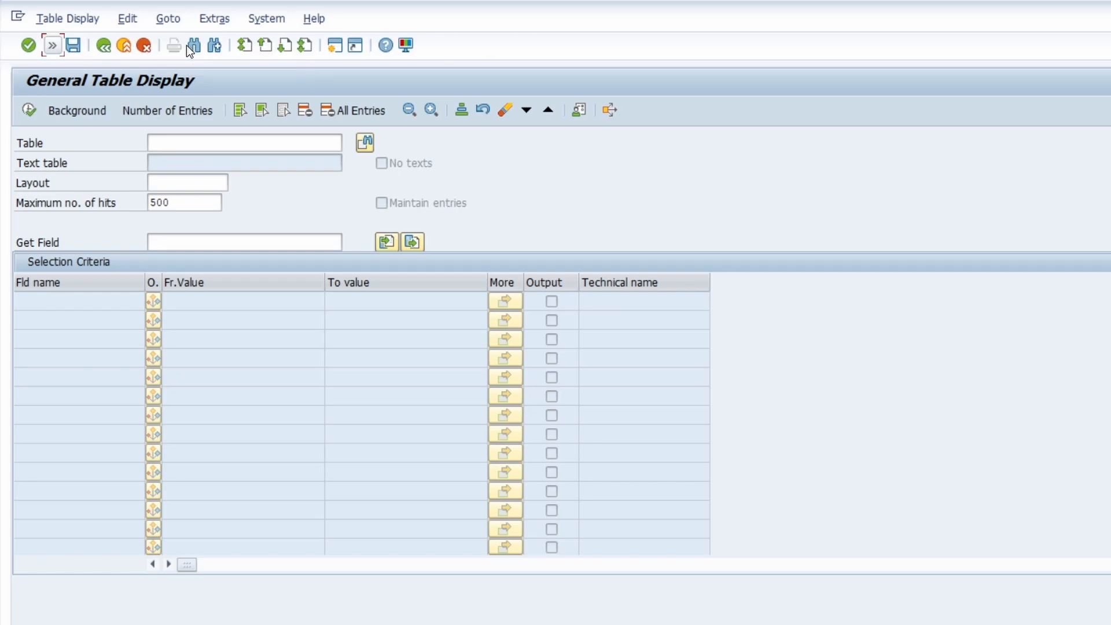
left_click(52, 46)
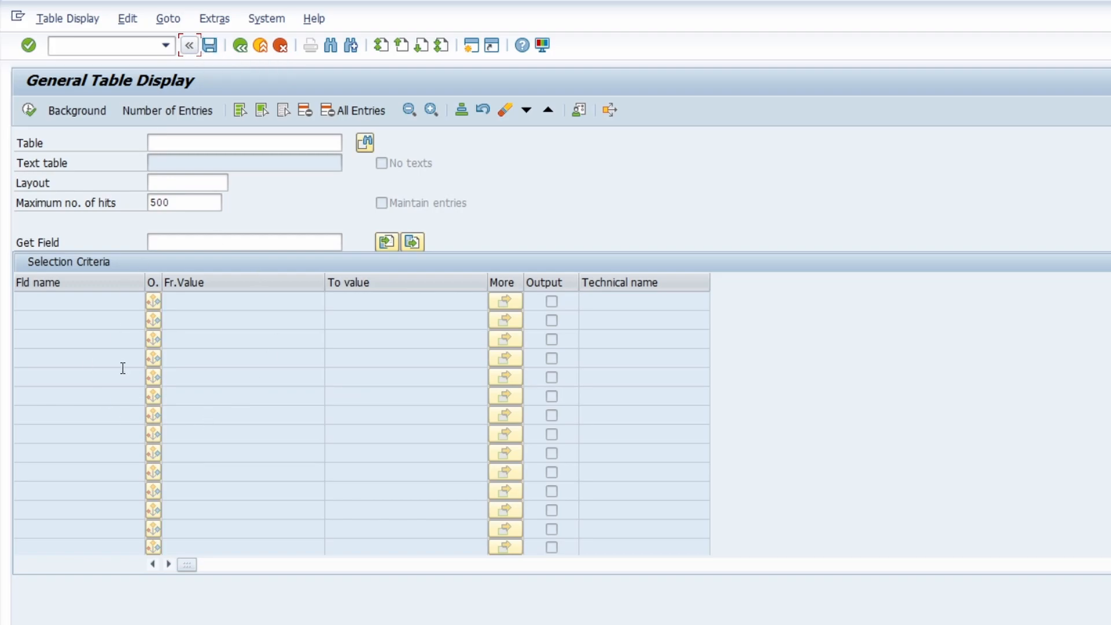
left_click(239, 50)
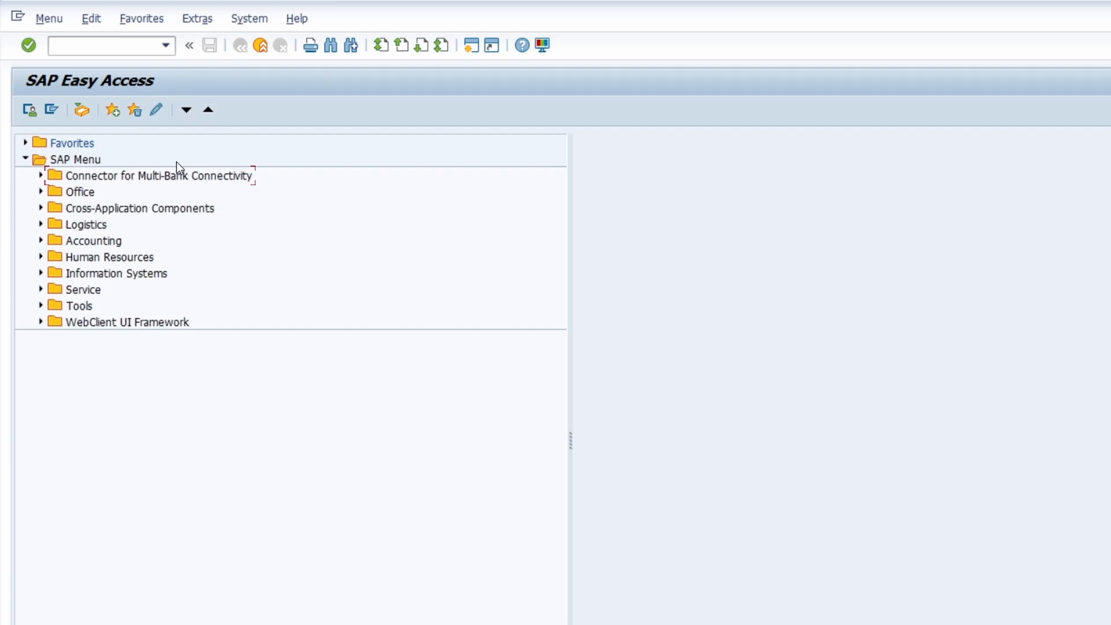
Open General Table Display with the transaction code se16n and exit it to SAP Easy Access
left_click(97, 46)
type("se16n")
key("Return")
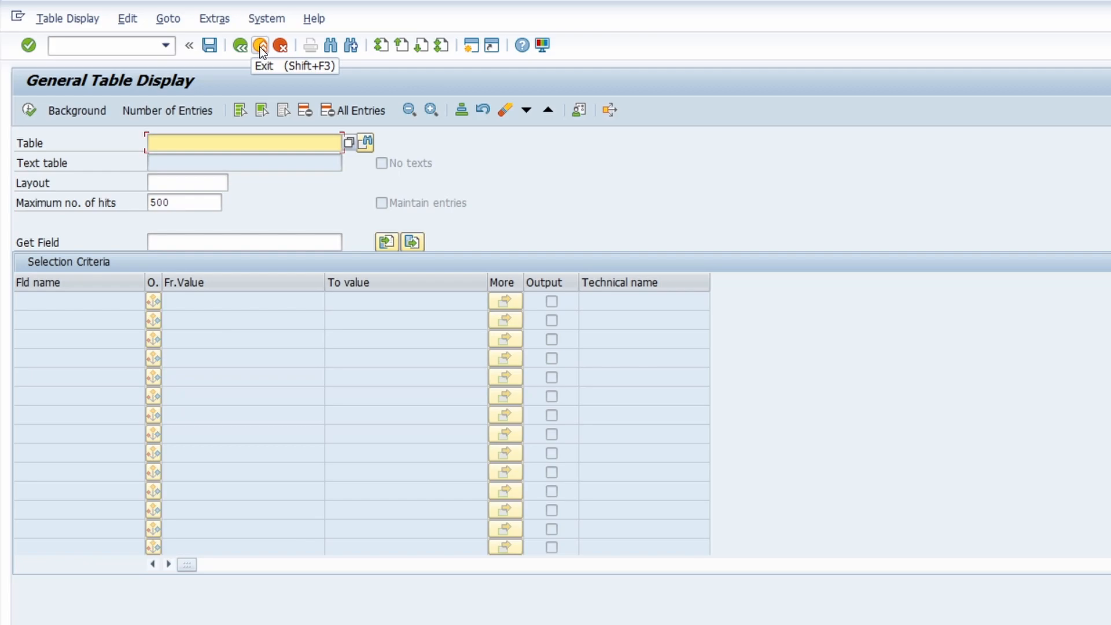
left_click(261, 47)
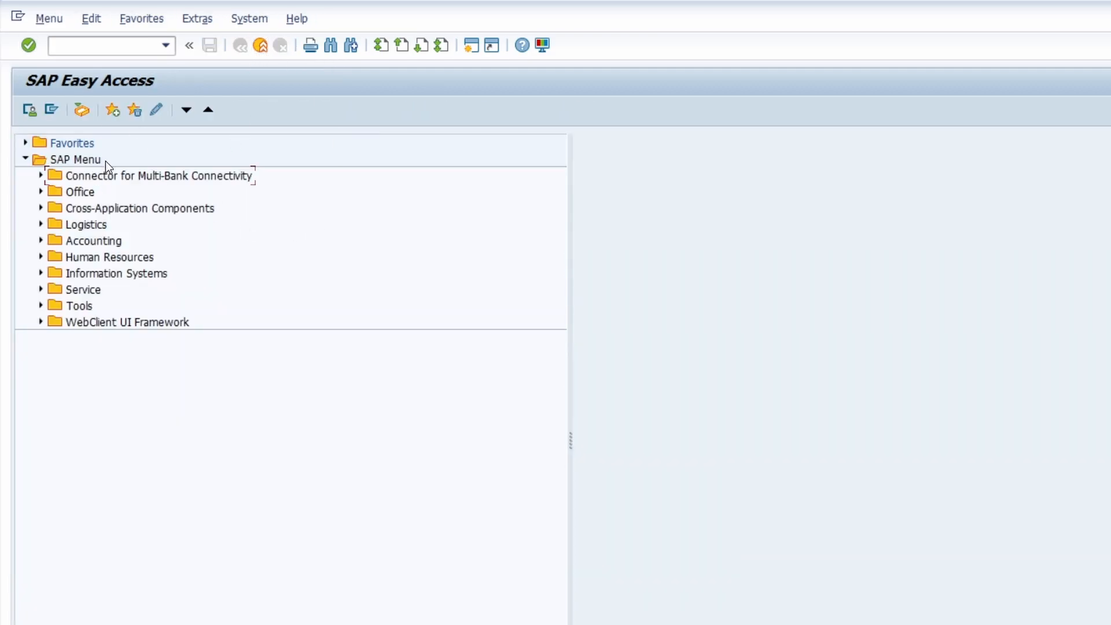
Call General Table Display again from the command field and step back to the start screen
left_click(91, 45)
type("se16")
key("Return")
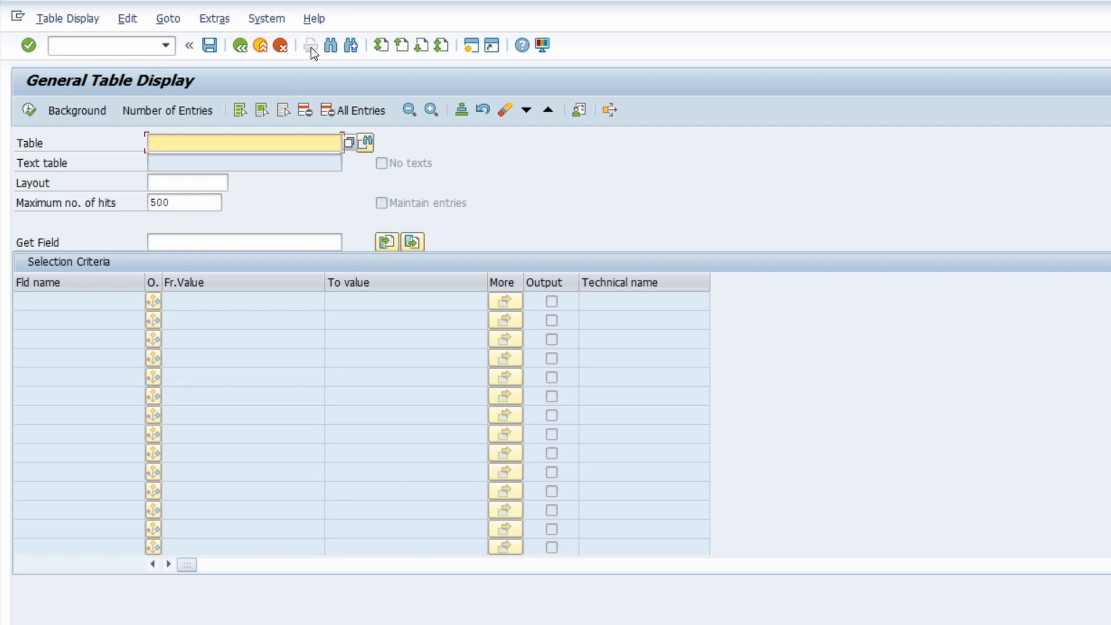
left_click(243, 47)
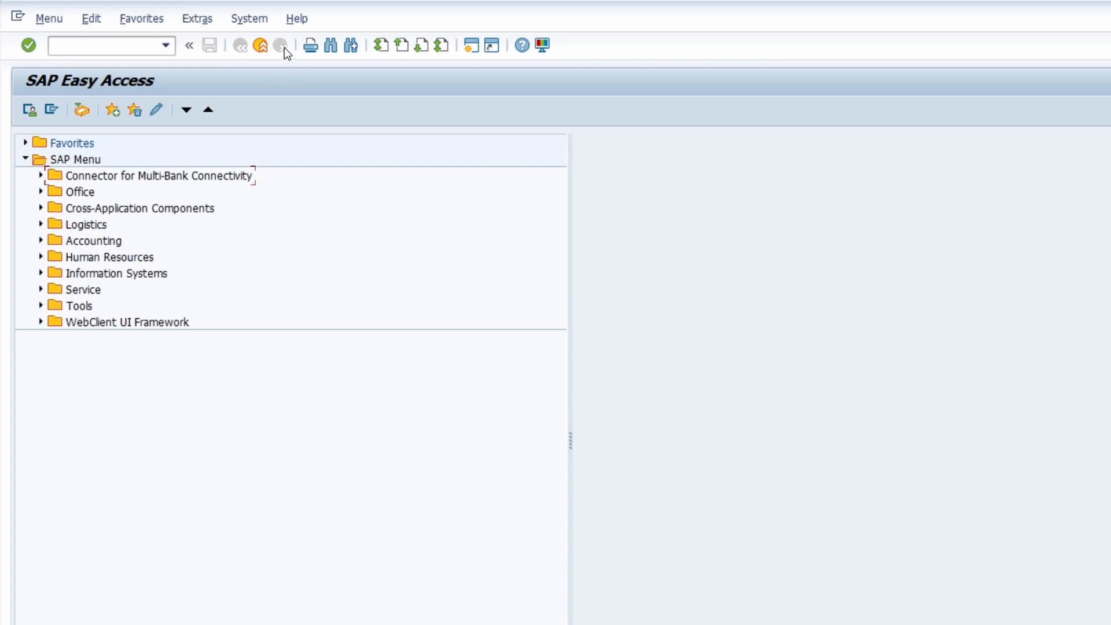
Run transaction se16n from the command field to open General Table Display
left_click(133, 46)
type("se16n")
key("Return")
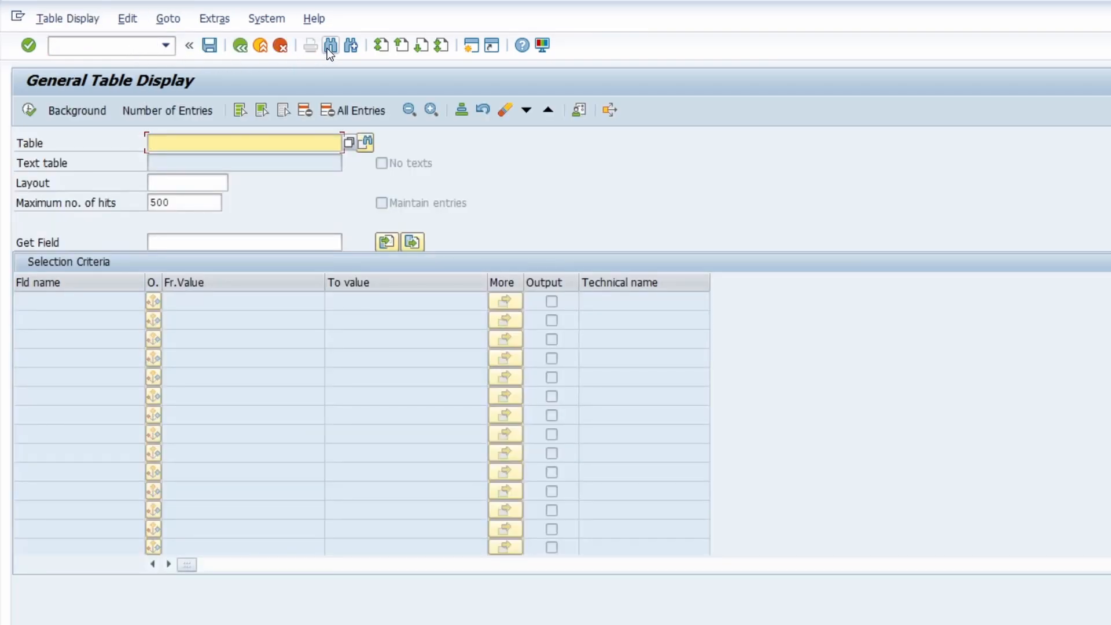
View the field name search dialog of General Table Display and close it without searching
left_click(331, 46)
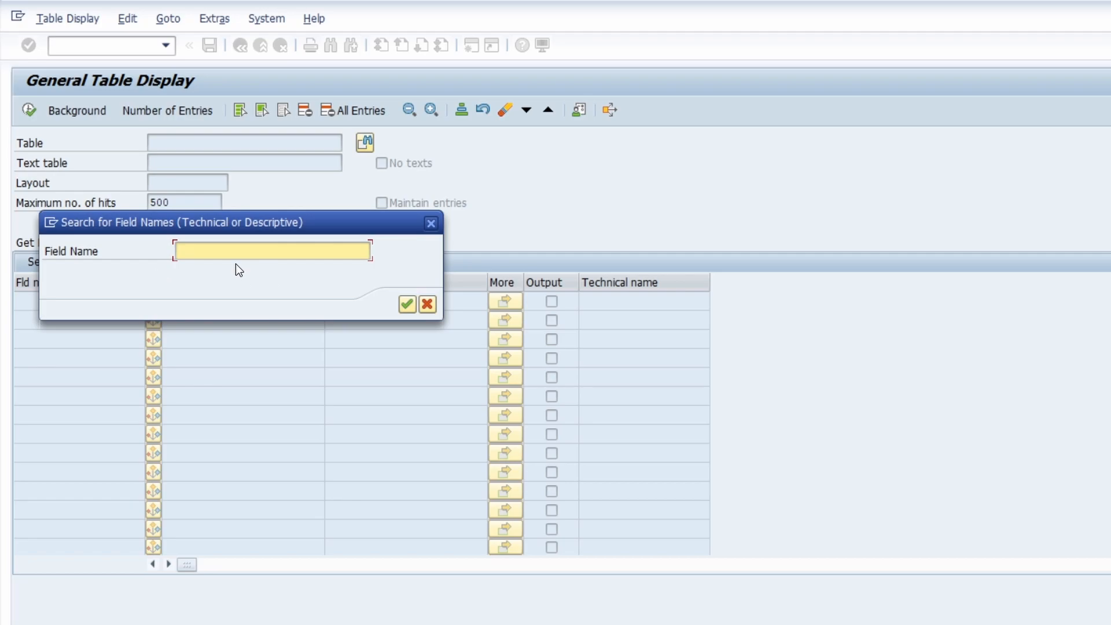
left_click(429, 226)
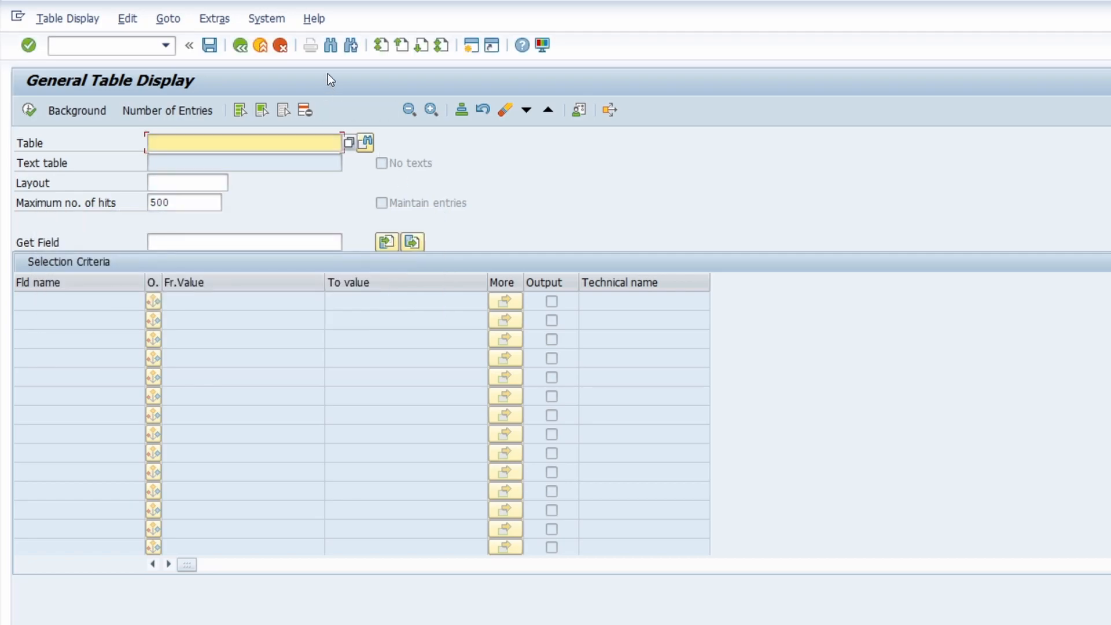
left_click(335, 45)
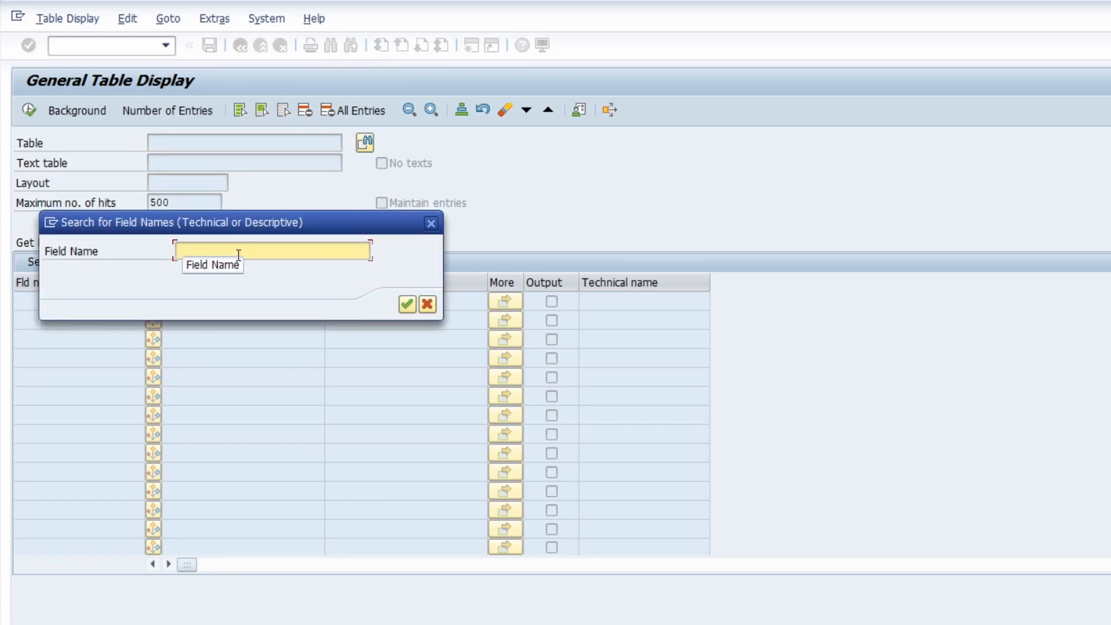
left_click(430, 223)
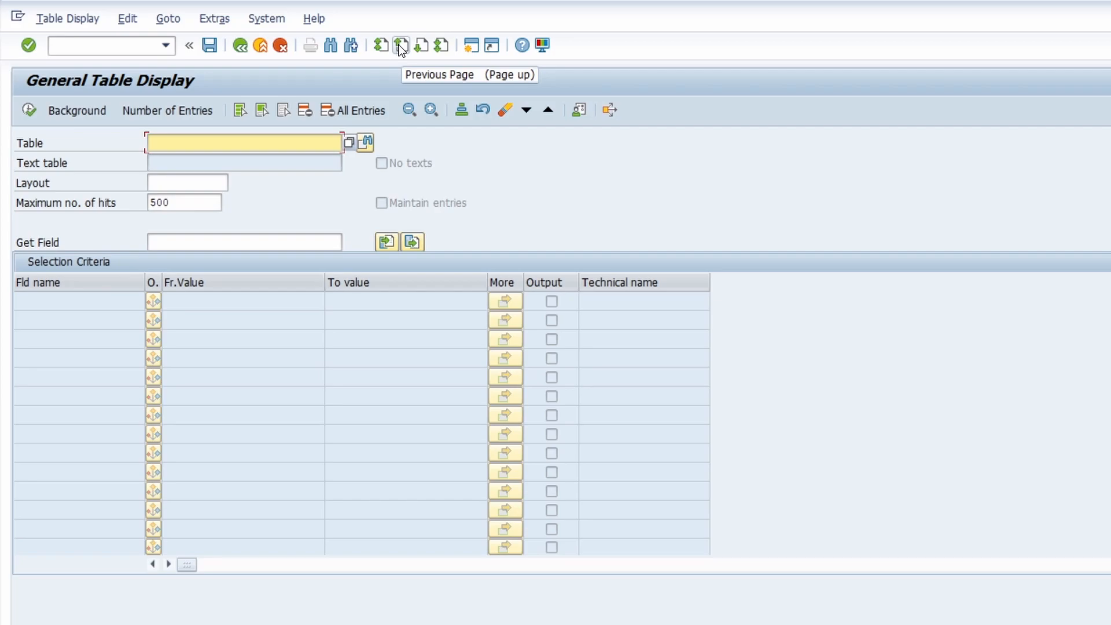
Create a new session, and view the settings for a new SAP shortcut to SE16N without creating the shortcut
left_click(466, 47)
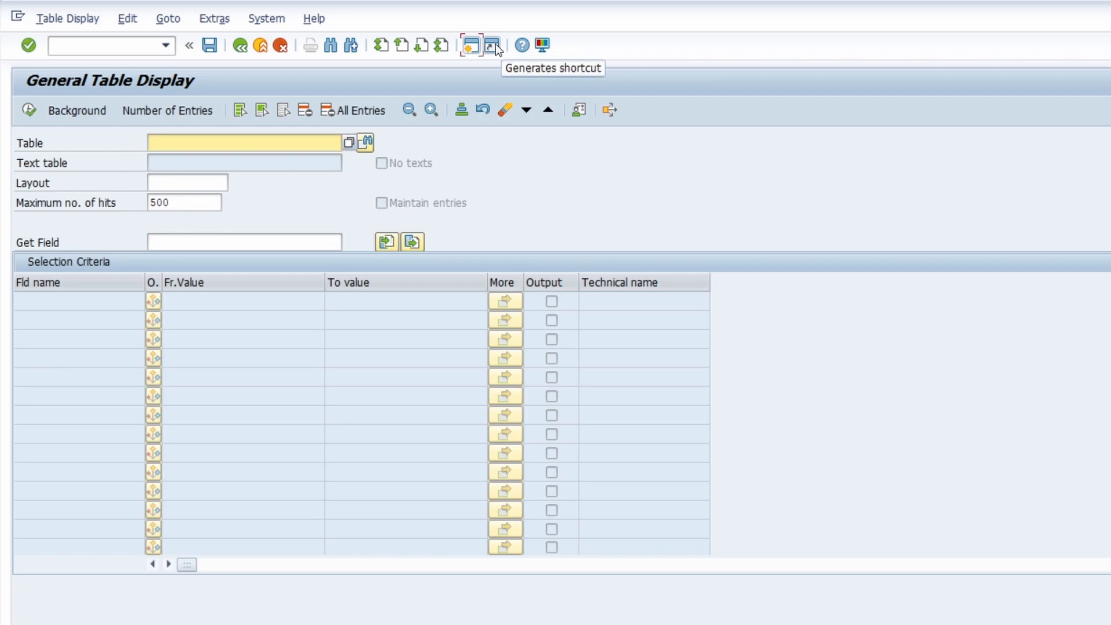
left_click(496, 44)
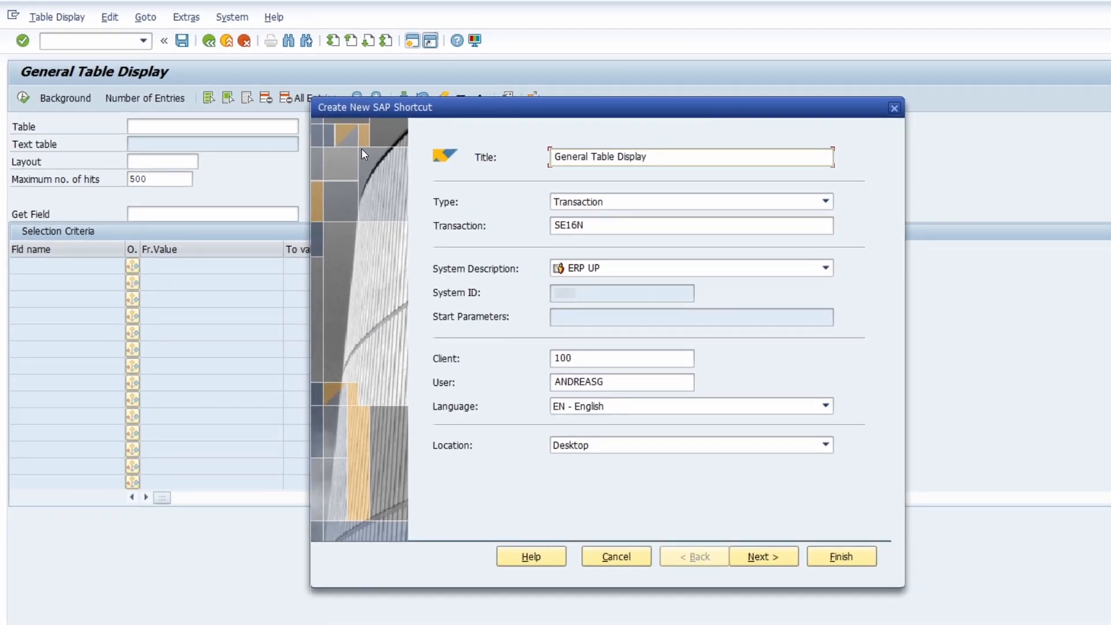
left_click(894, 109)
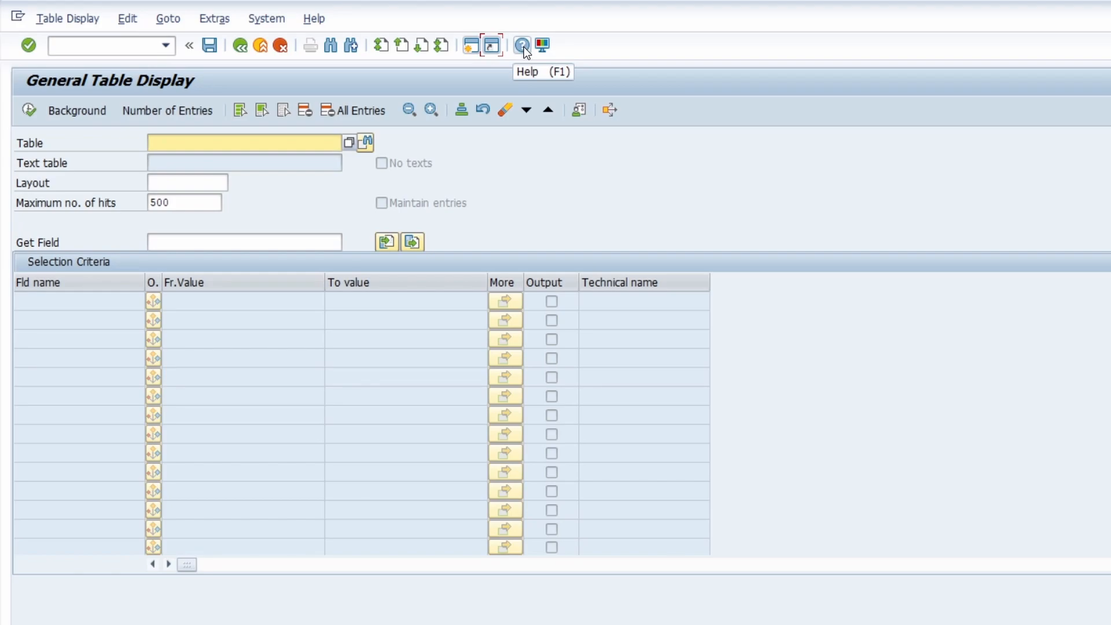
Read the Performance Assistant help on the command field and close it
left_click(88, 47)
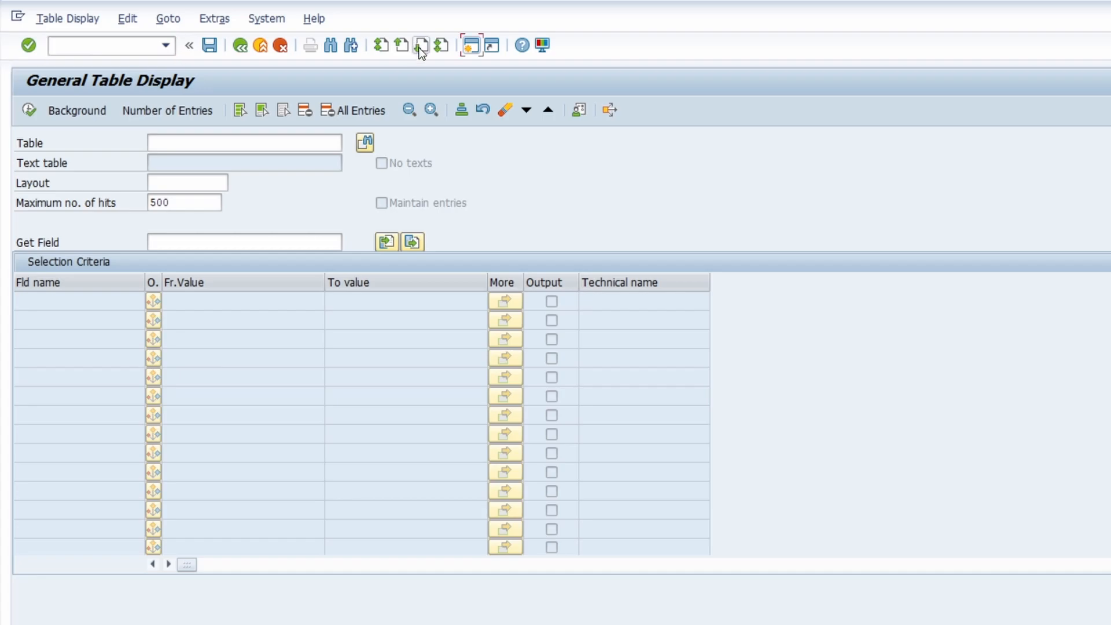
left_click(523, 45)
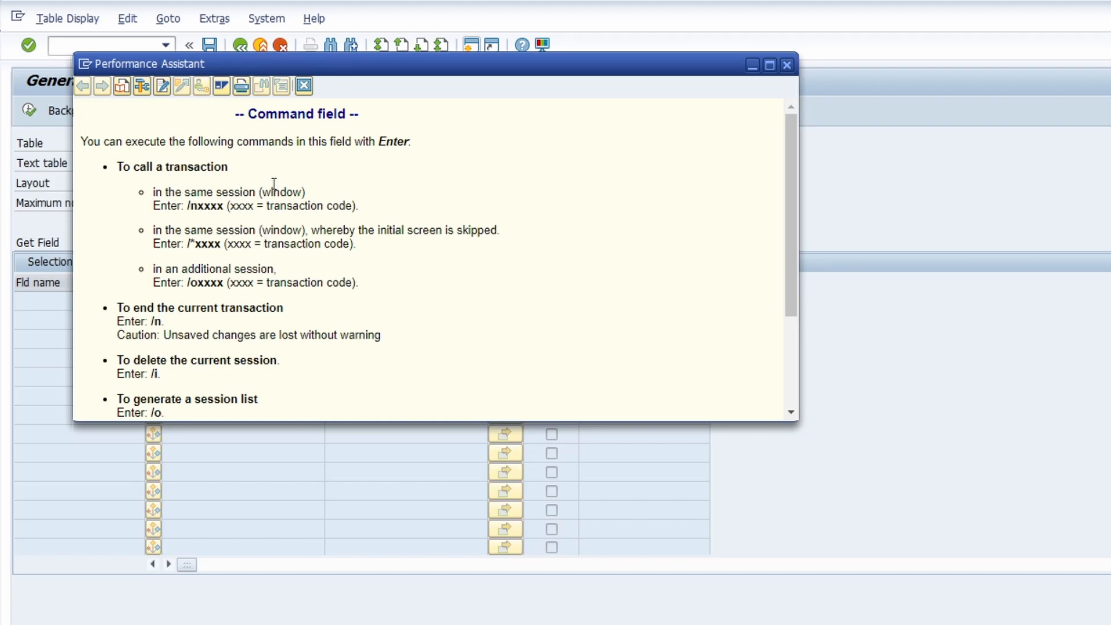
scroll(185, 193, "down", 3)
scroll(198, 297, "up", 3)
left_click(787, 65)
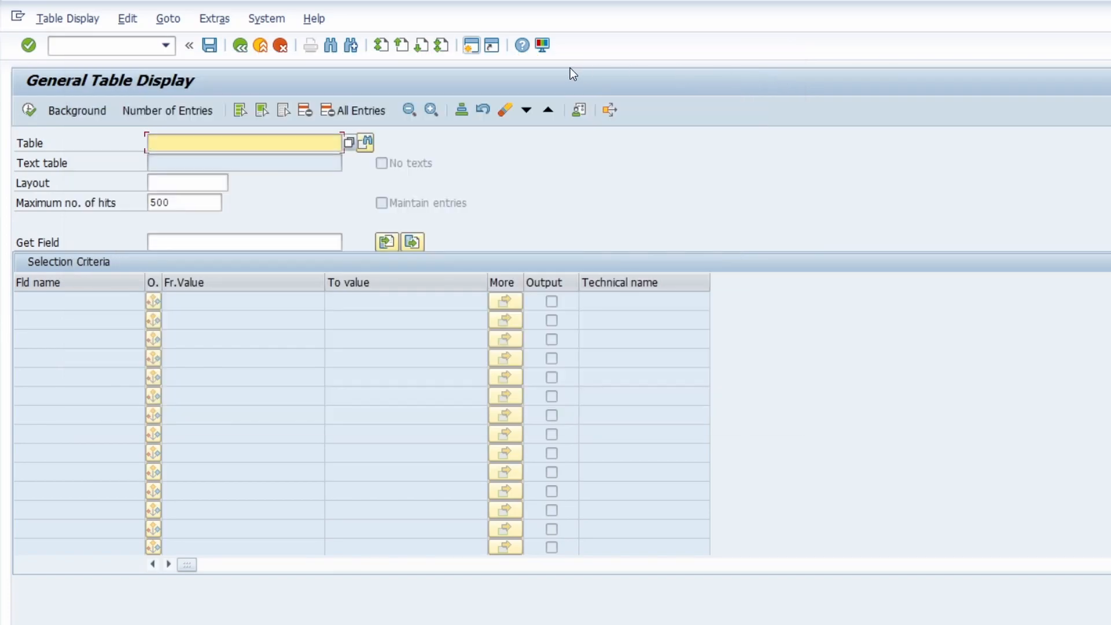
Look through the options for customizing the local layout without choosing any
left_click(540, 47)
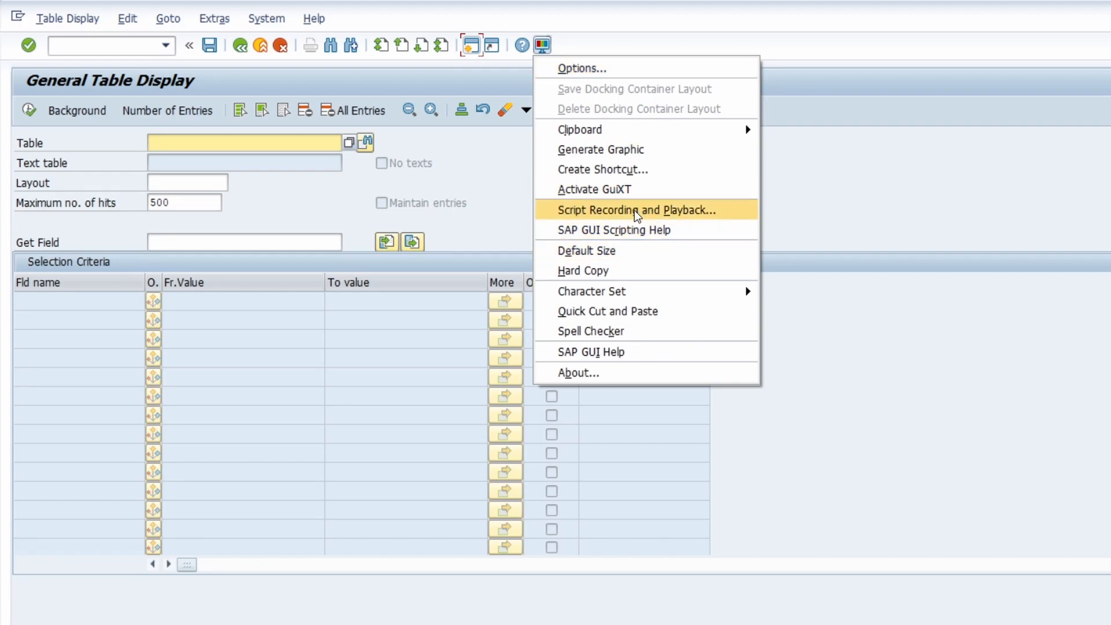
left_click(514, 78)
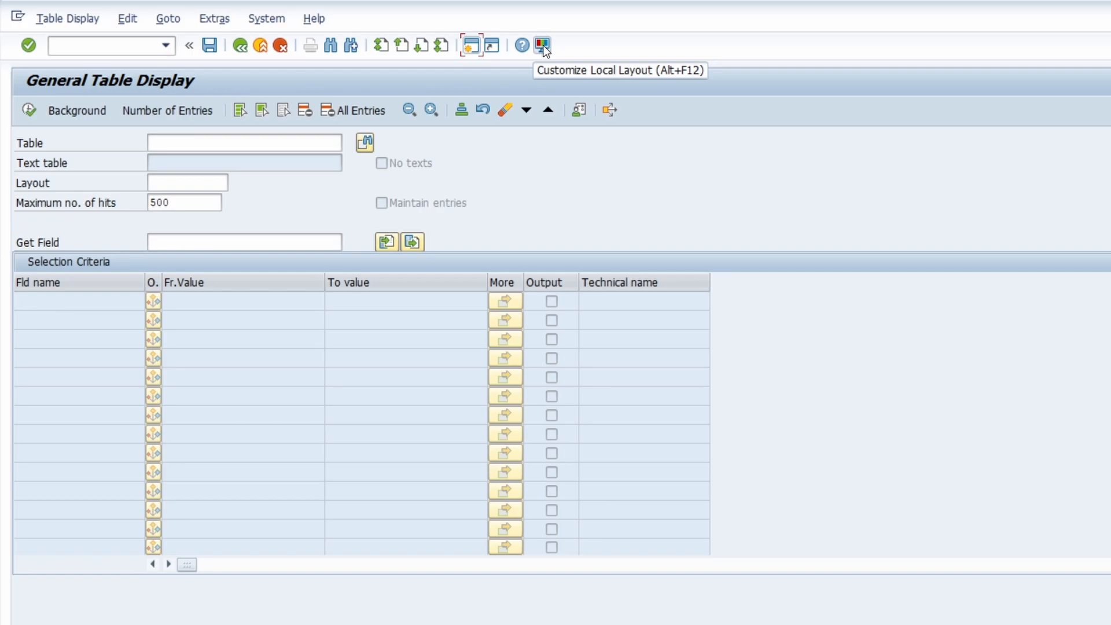
left_click(514, 75)
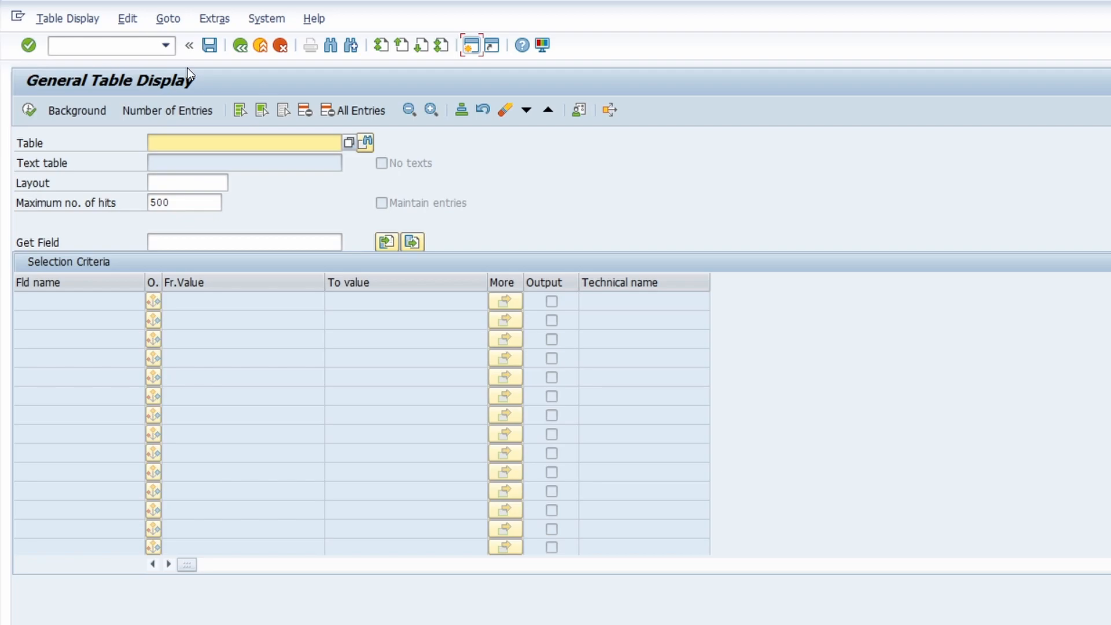
Return to SAP Easy Access and reopen General Table Display with se16n
left_click(240, 50)
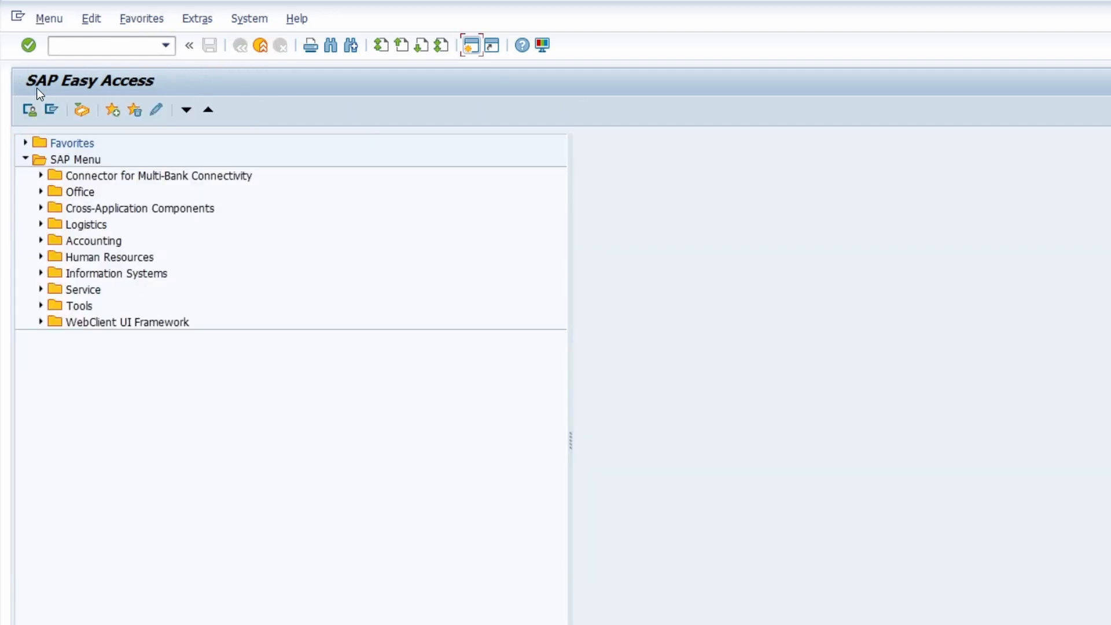
left_click(112, 47)
type("se16n")
key("Return")
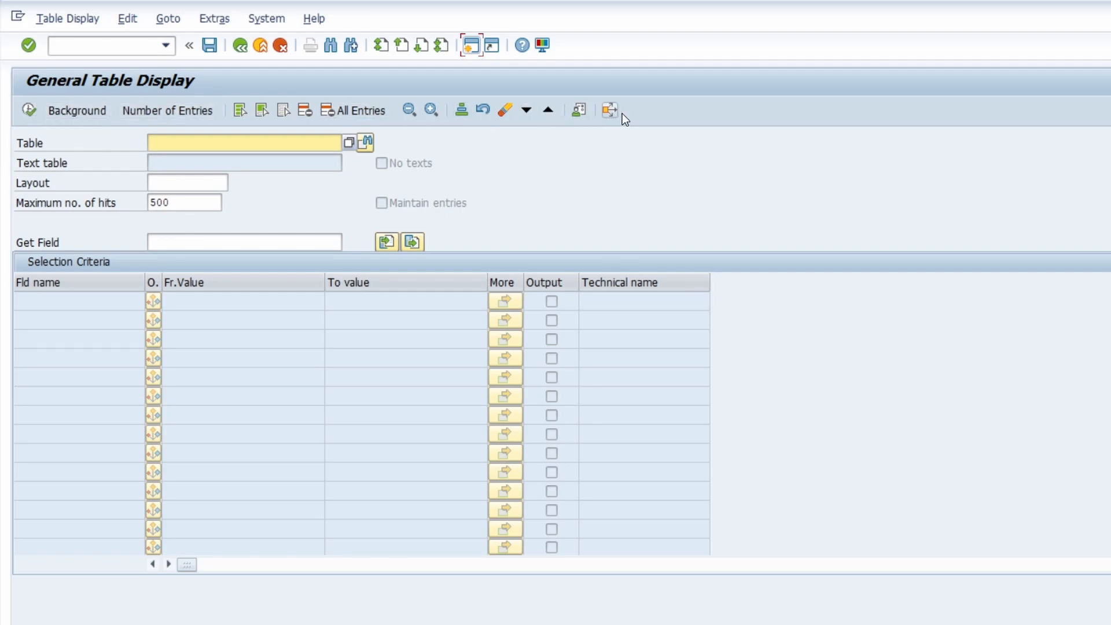
left_click(580, 162)
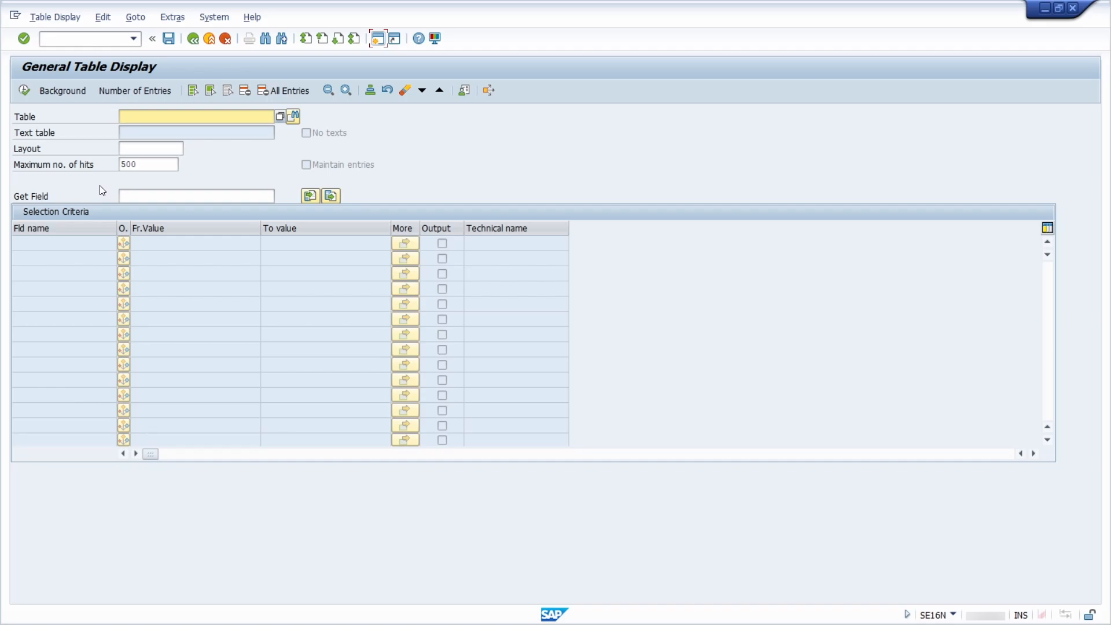
Call the Vendor Line Item Display, transaction FBL1N, from the command field
left_click(137, 122)
left_click(76, 42)
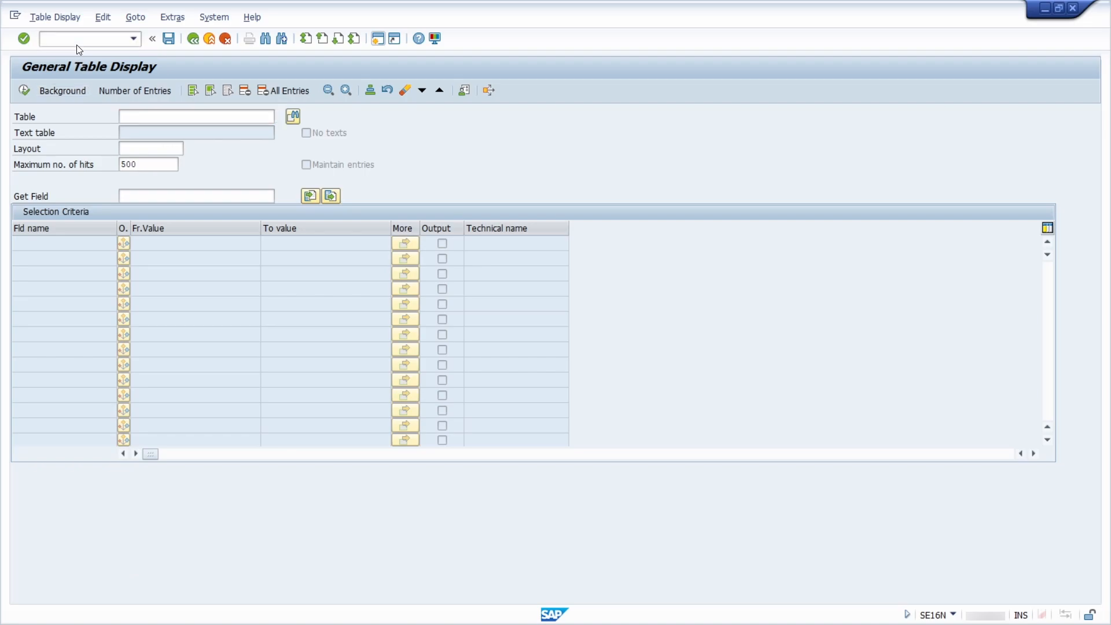
type("/h")
key("Return")
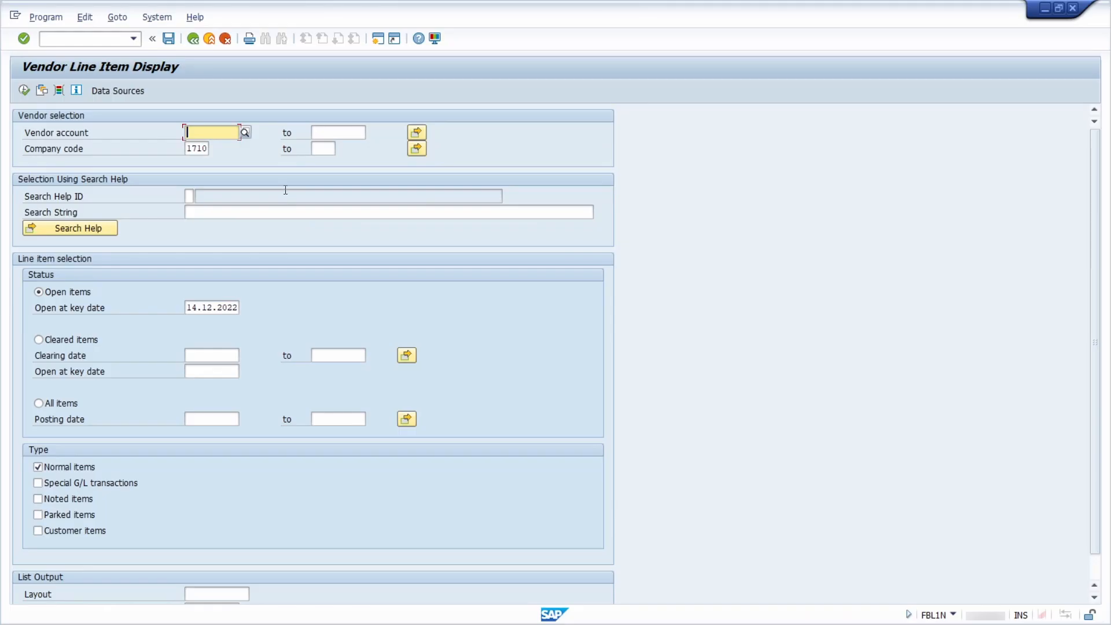
Clear the company code in the vendor selection and confirm the entry
left_click(189, 150)
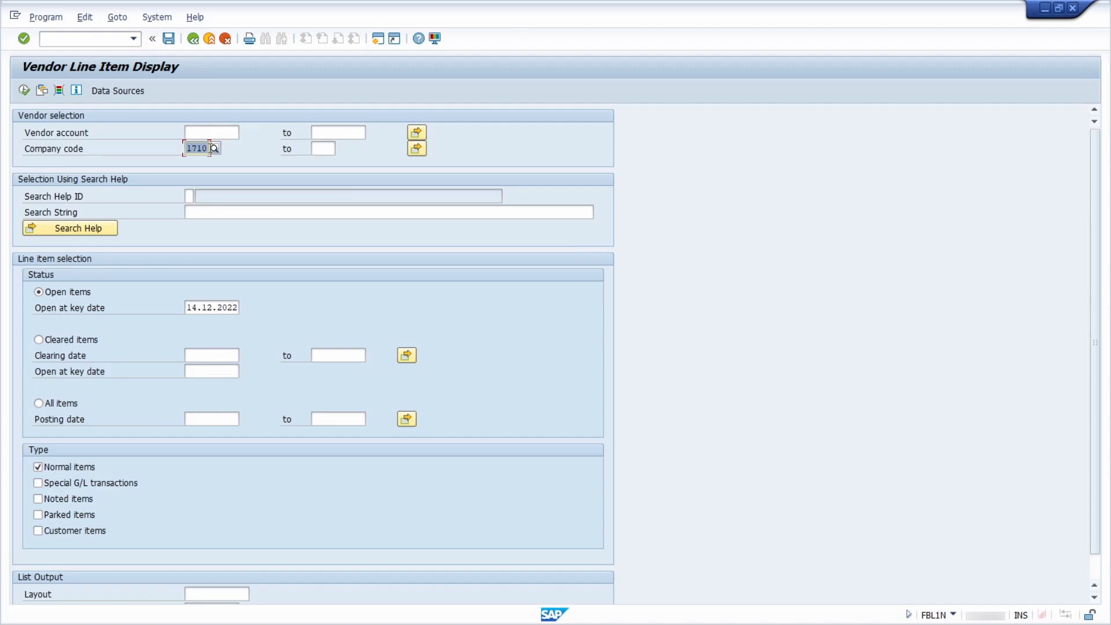
key("Delete")
key("Return")
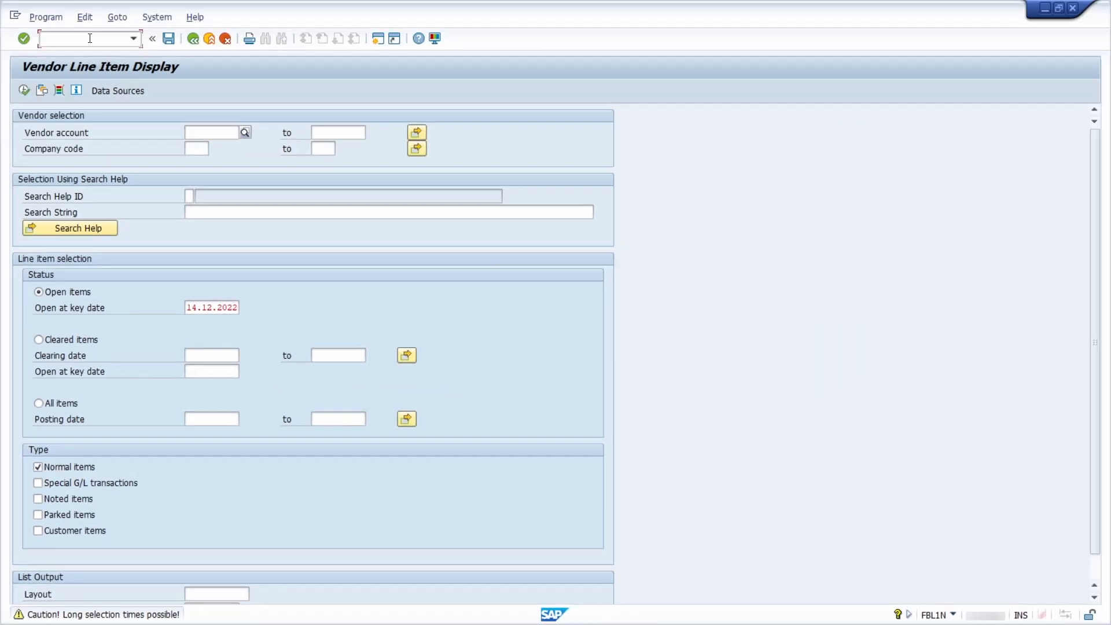
Leave the vendor line item selection and call Enter Incoming Invoice with /nmiro
left_click(92, 39)
type("/nmiro")
key("Return")
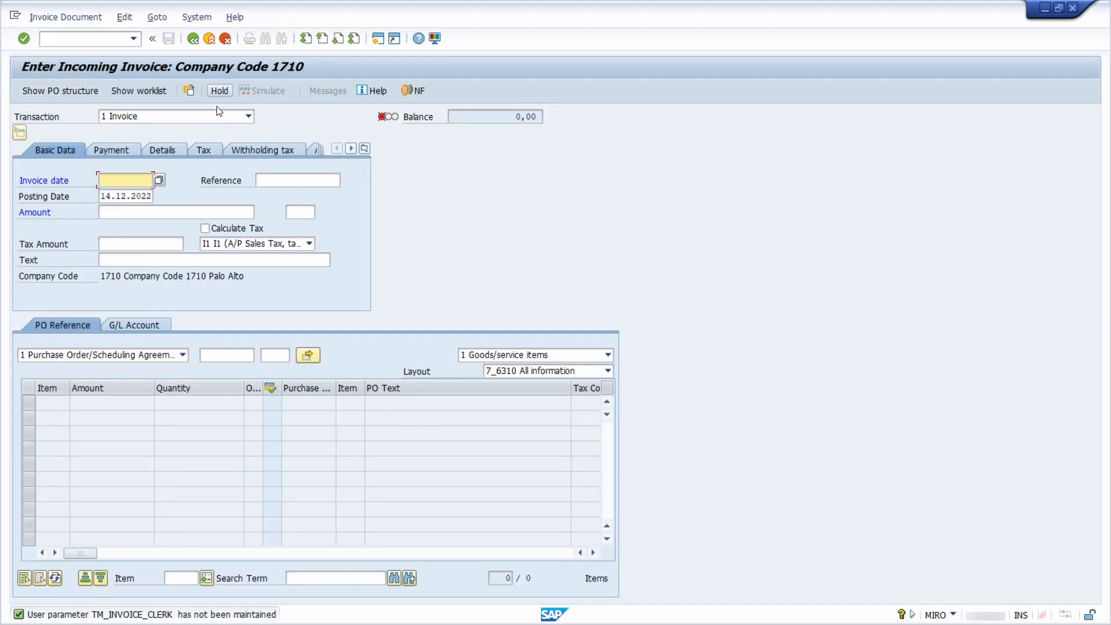
Confirm the invoice entry without an invoice date, view the long text of the status message and close it
key("Return")
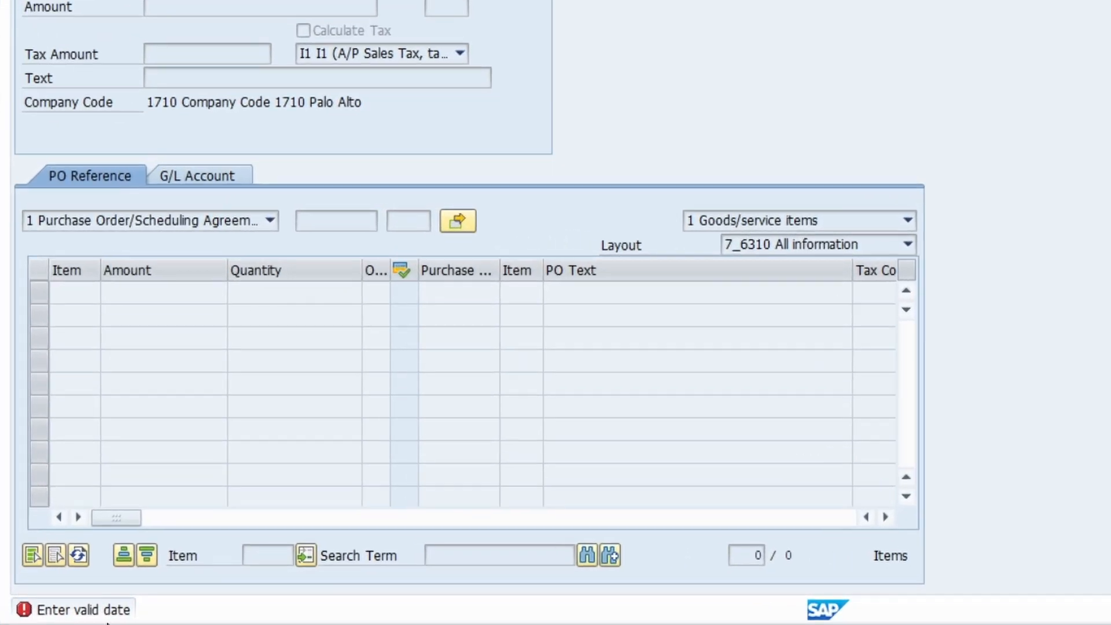
left_click(51, 614)
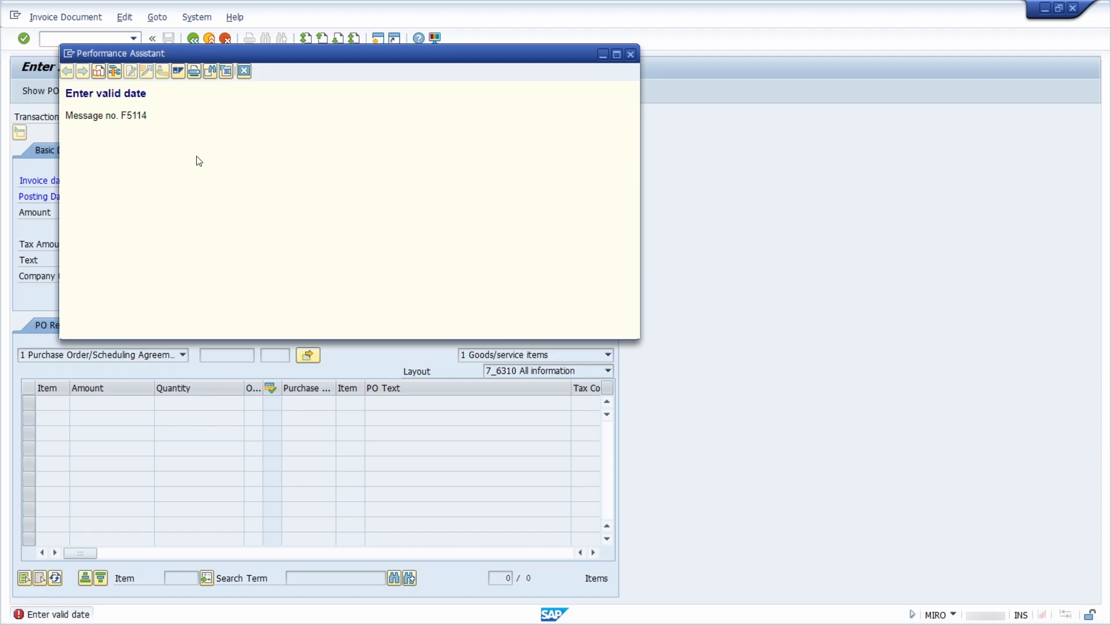
left_click(631, 54)
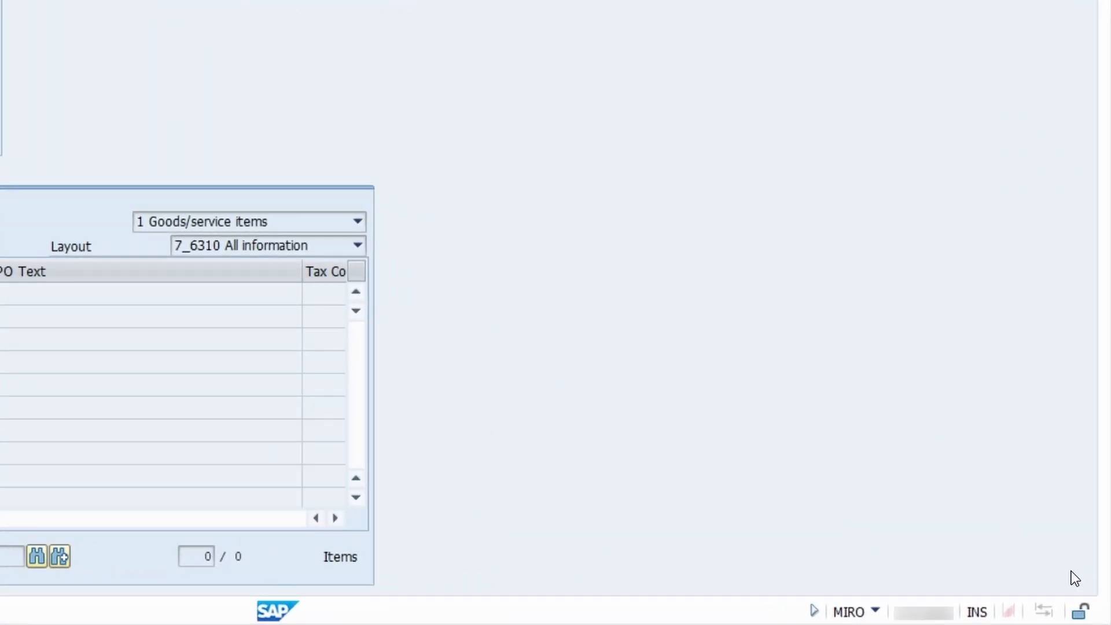
Set the status bar's system information to show the program, and collapse that information
mouse_move(1078, 607)
left_click(876, 613)
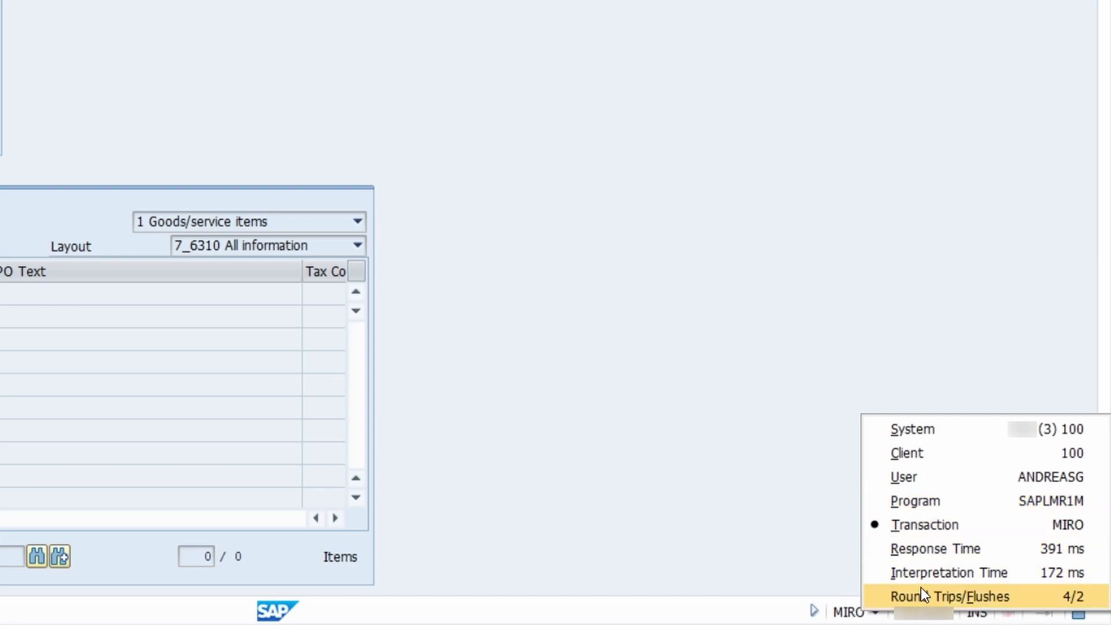
left_click(913, 499)
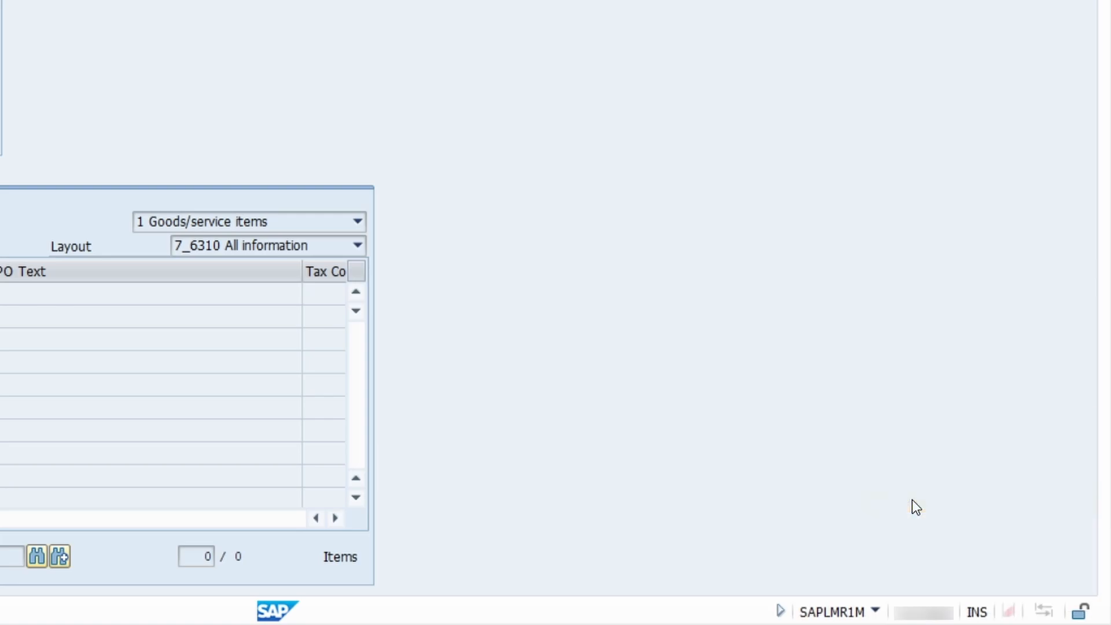
left_click(783, 614)
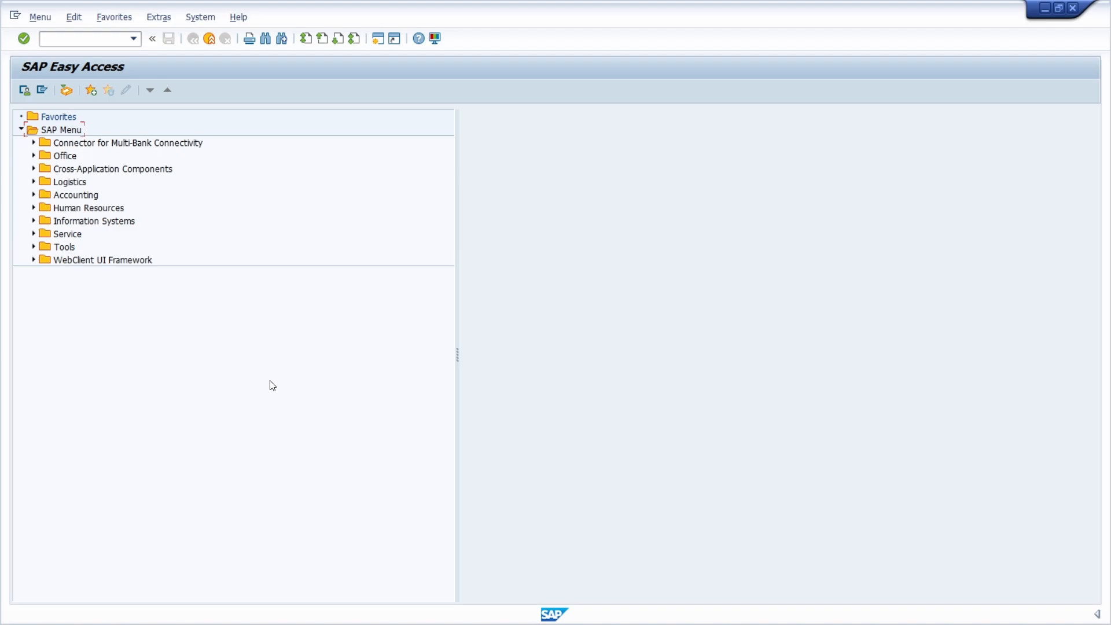
Open several additional SAP GUI windows and spread them out so that each one can be seen
left_click(379, 43)
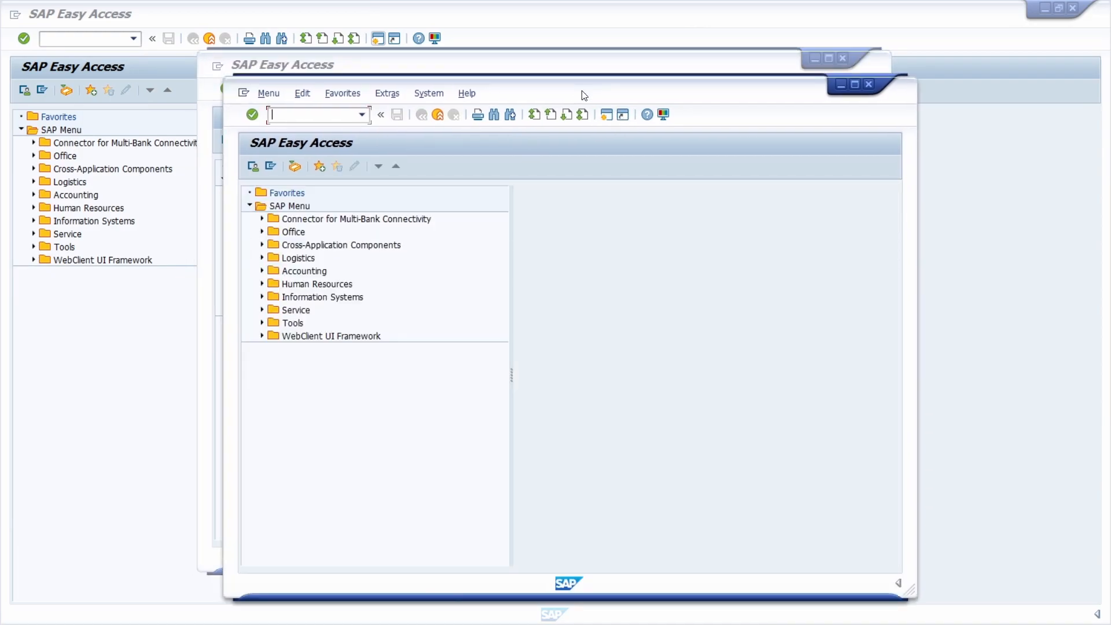
left_click(581, 90)
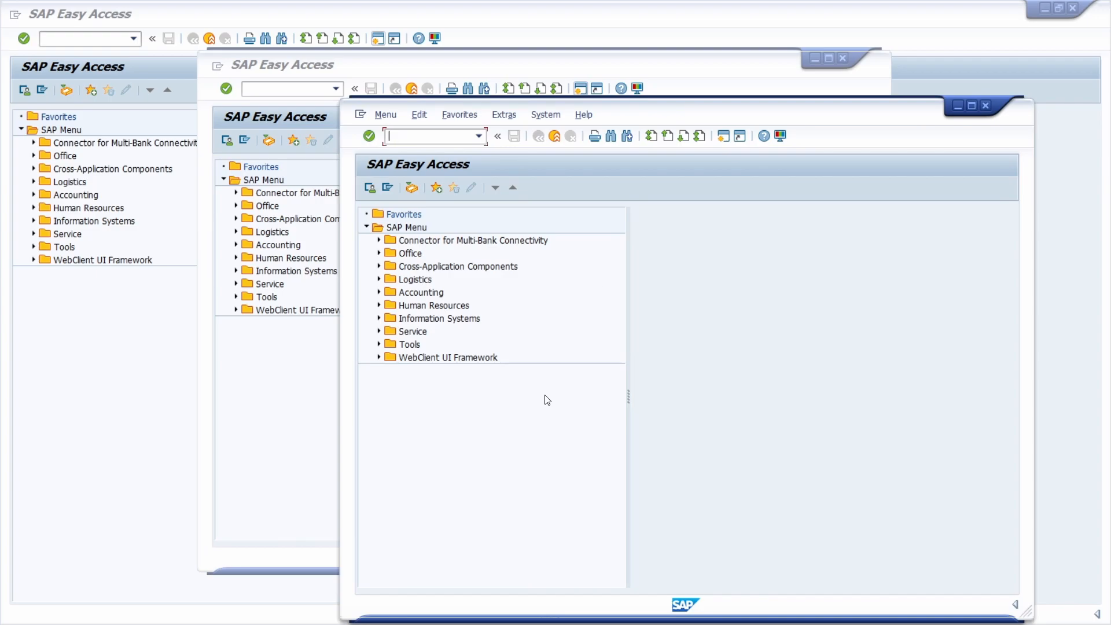
key("ctrl+n")
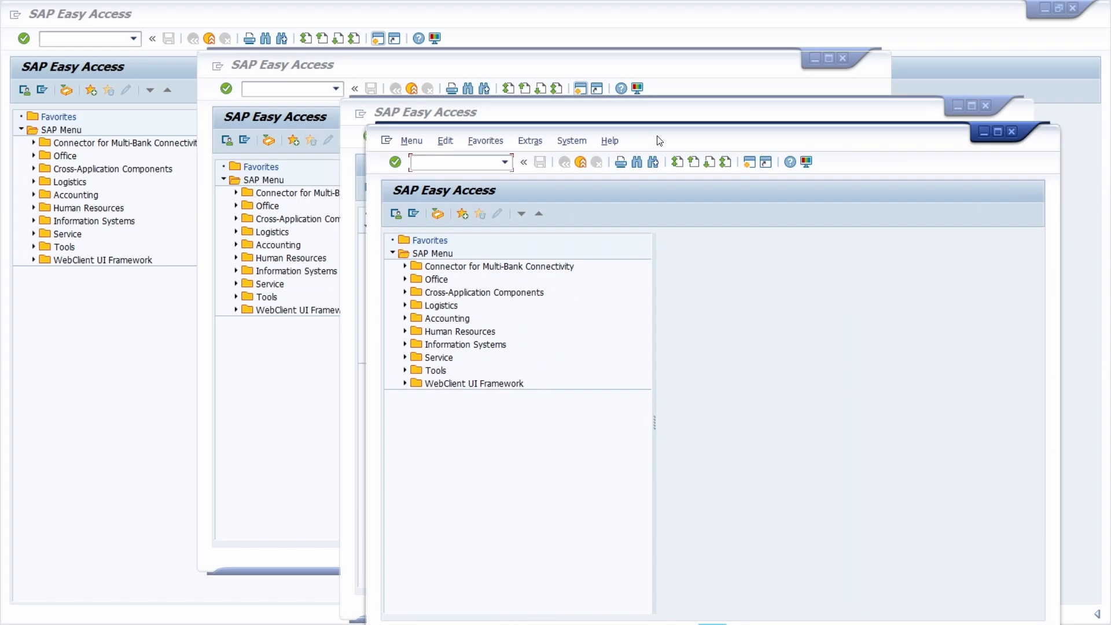
left_click_drag(658, 136, 710, 121)
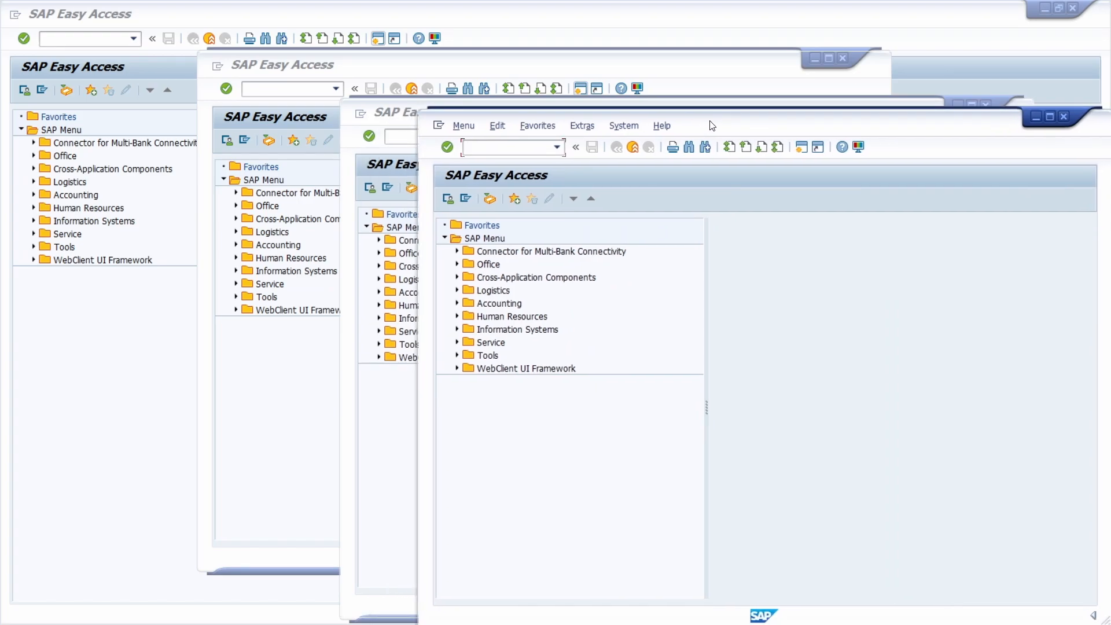
key("ctrl+n")
left_click_drag(498, 151, 993, 135)
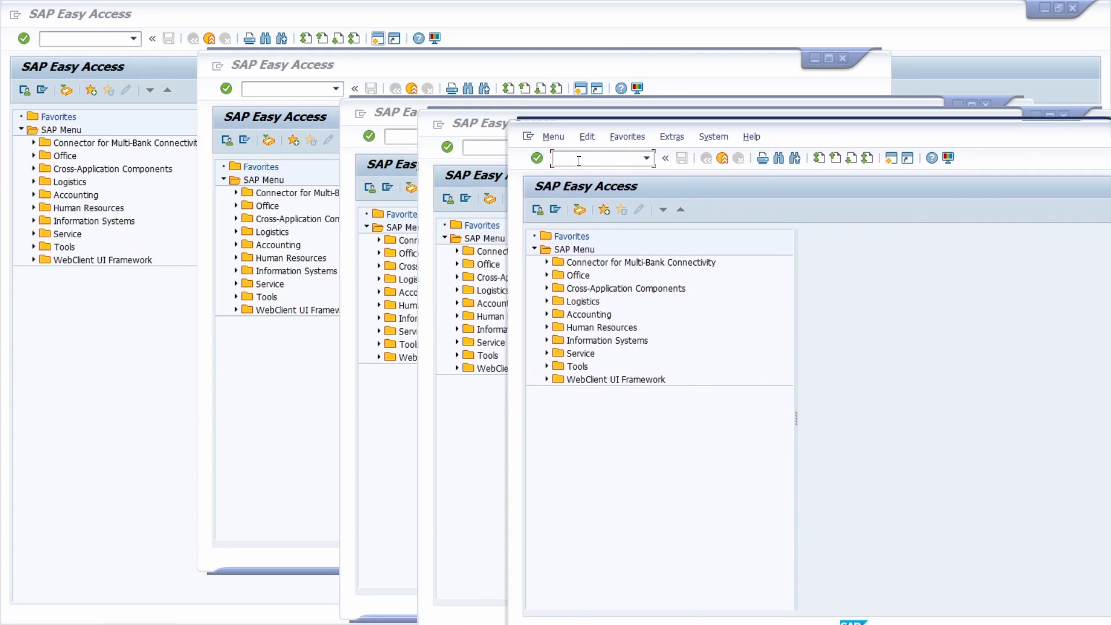
Call the overview of ABAP sessions with /o and create another session from it
type("/o")
key("Return")
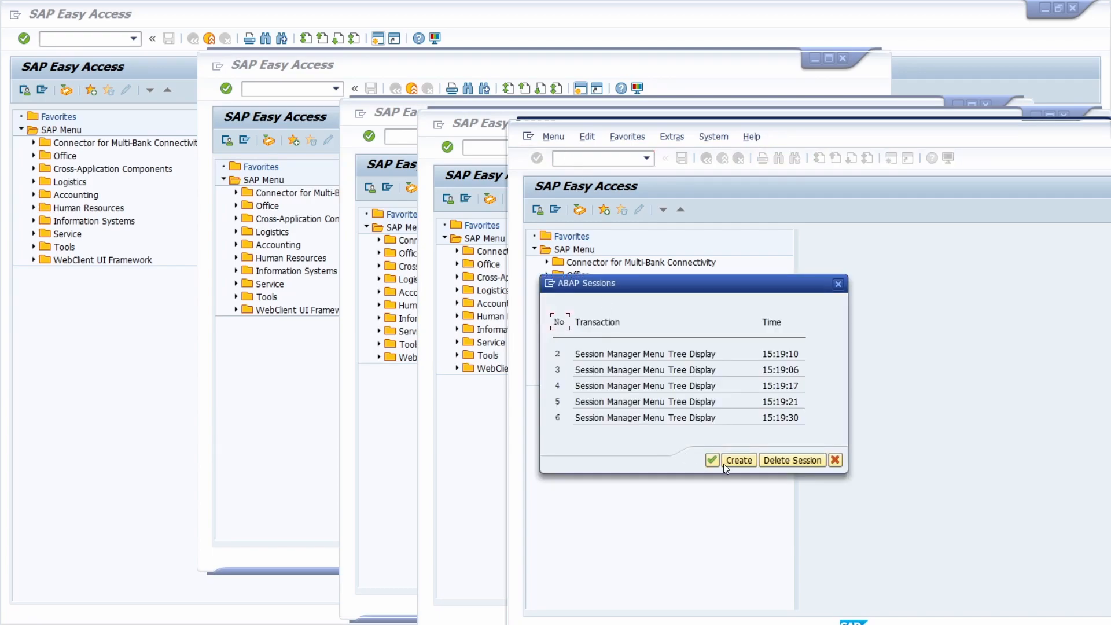
left_click(742, 460)
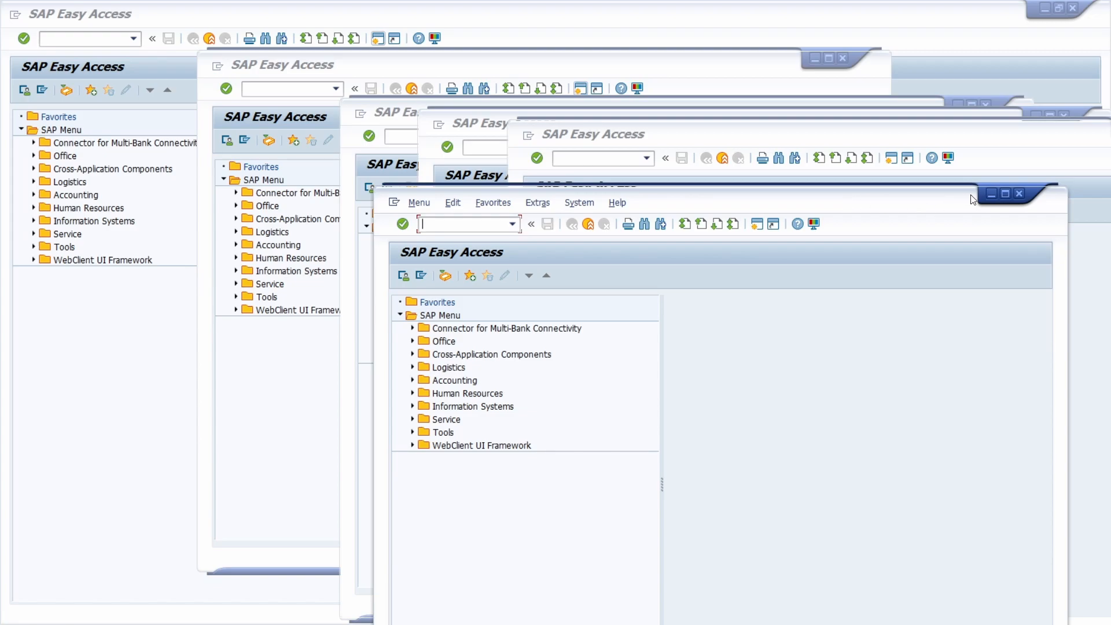
Close all additional session windows and keep only the original SAP Easy Access window
left_click(1019, 194)
left_click_drag(1032, 133, 831, 134)
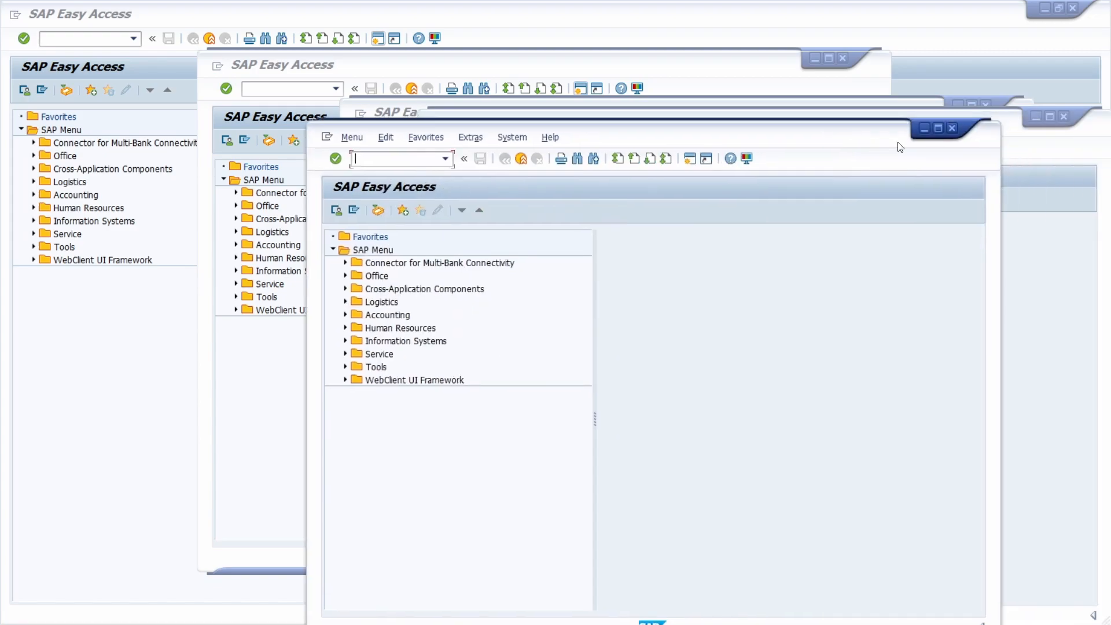
left_click(954, 127)
left_click(1064, 116)
left_click(986, 104)
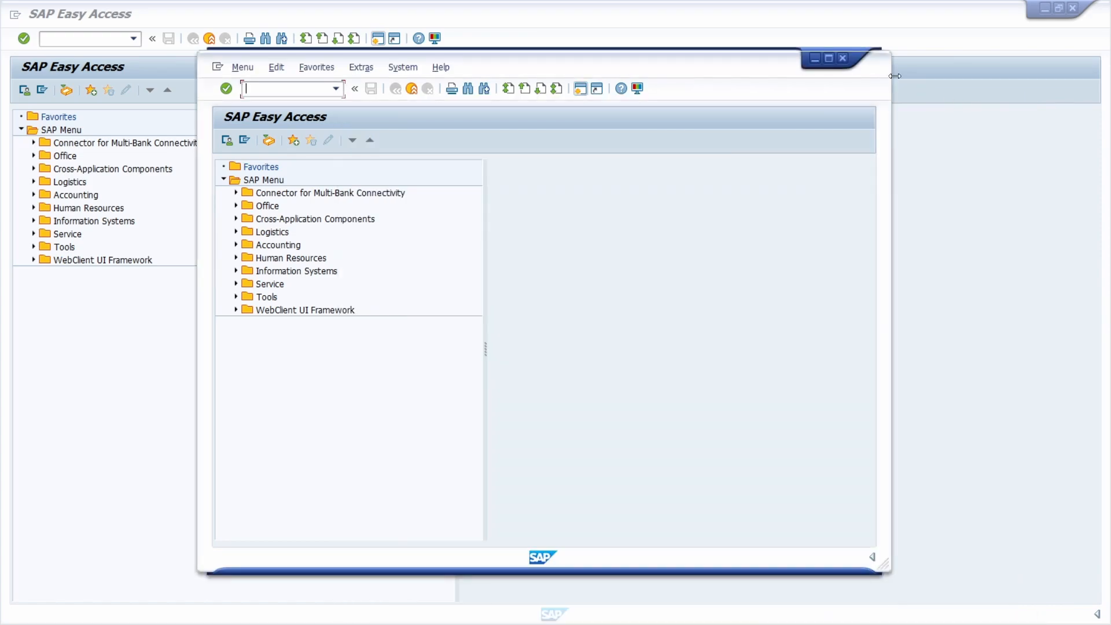
left_click(842, 58)
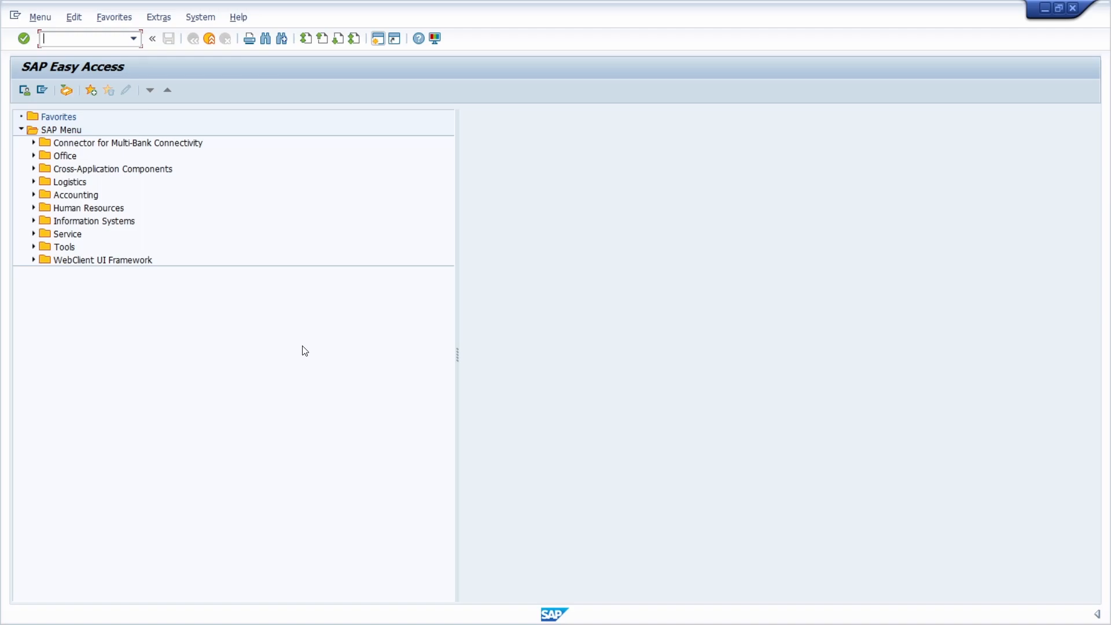
Call Edit Profile Parameters with rz11 and display the details of parameter rdisp/max_alt_modes
type("rz11")
key("Return")
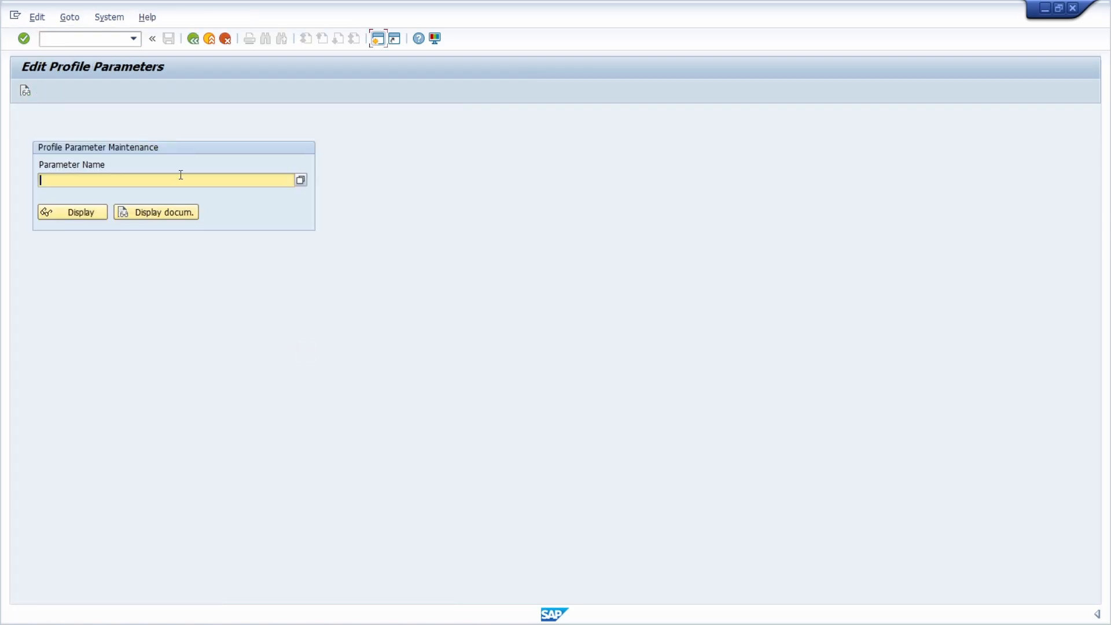
type("r")
left_click(74, 192)
left_click(67, 214)
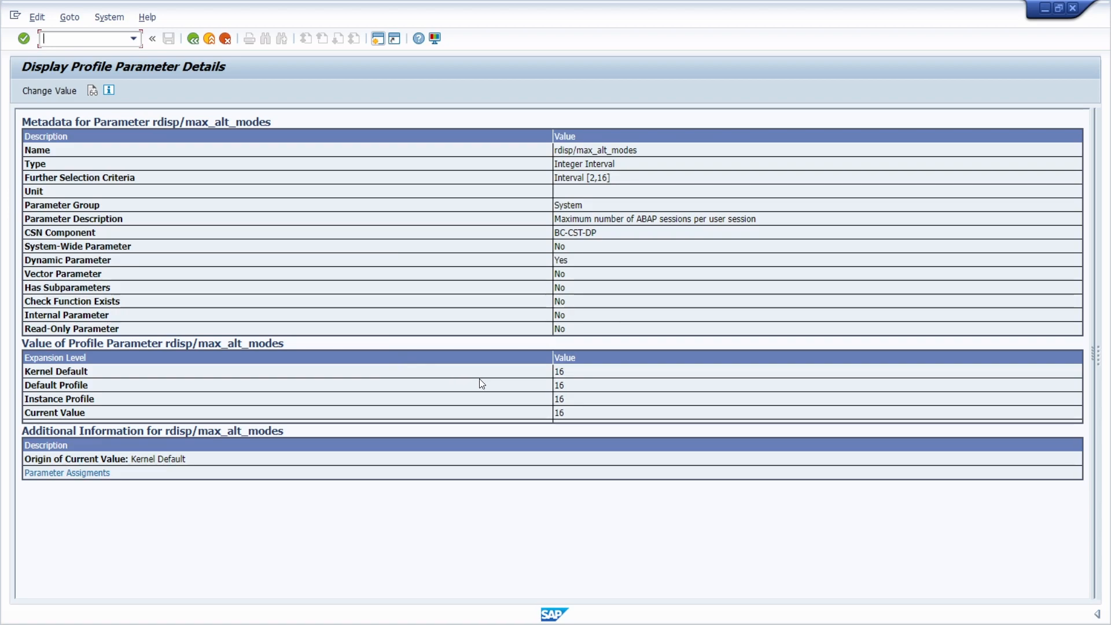
Examine the kernel default value of rdisp/max_alt_modes and enter rz10 in the command field
left_click_drag(554, 371, 604, 375)
left_click(591, 374)
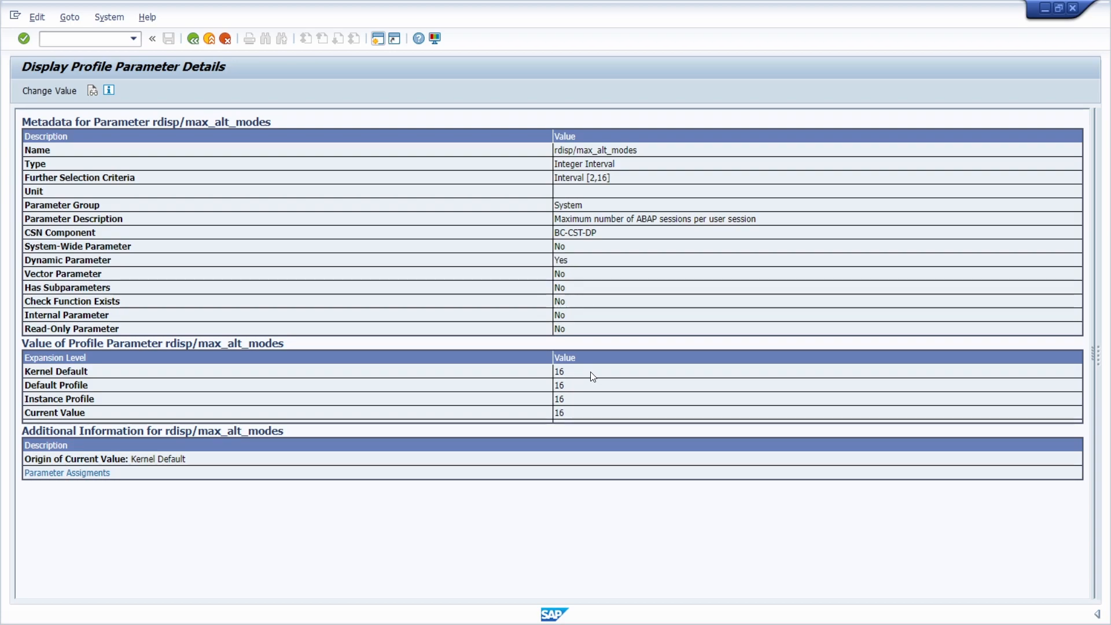
left_click(76, 38)
type("rz10")
Keep creating new GUI windows from SAP Easy Access until the session limit is reached, and dismiss the information dialogs
left_click(379, 39)
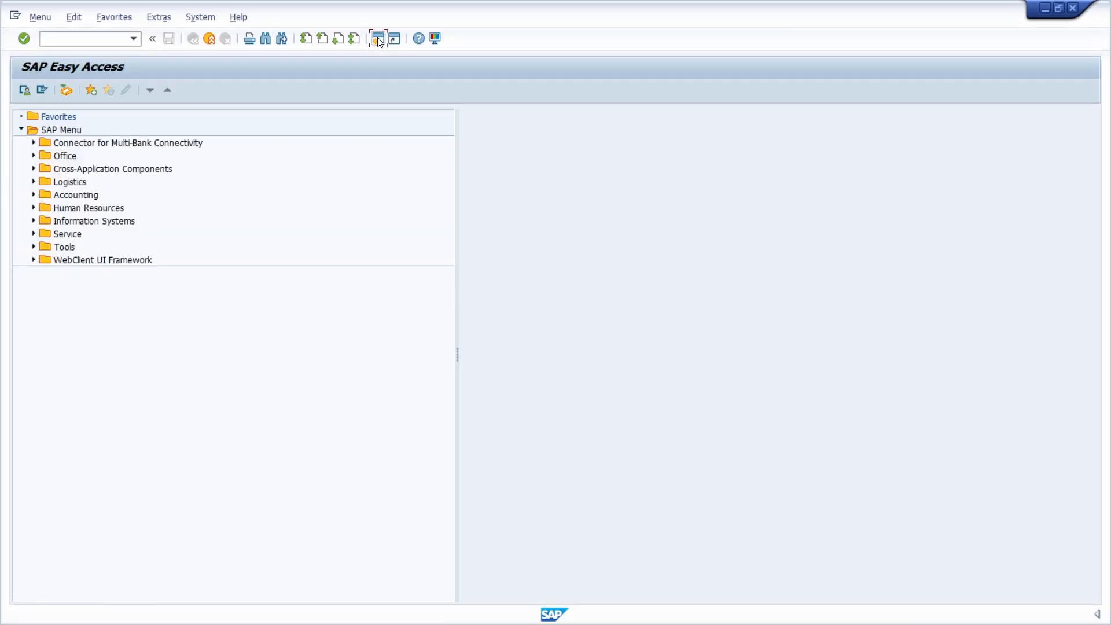
left_click(379, 40)
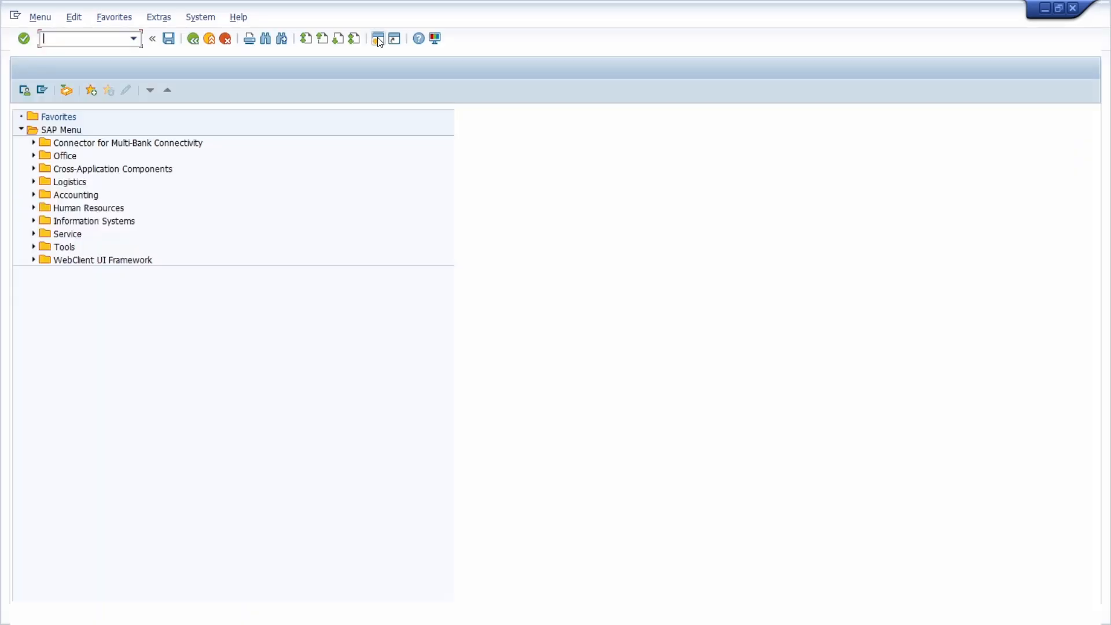
left_click(379, 40)
left_click(379, 39)
left_click(379, 40)
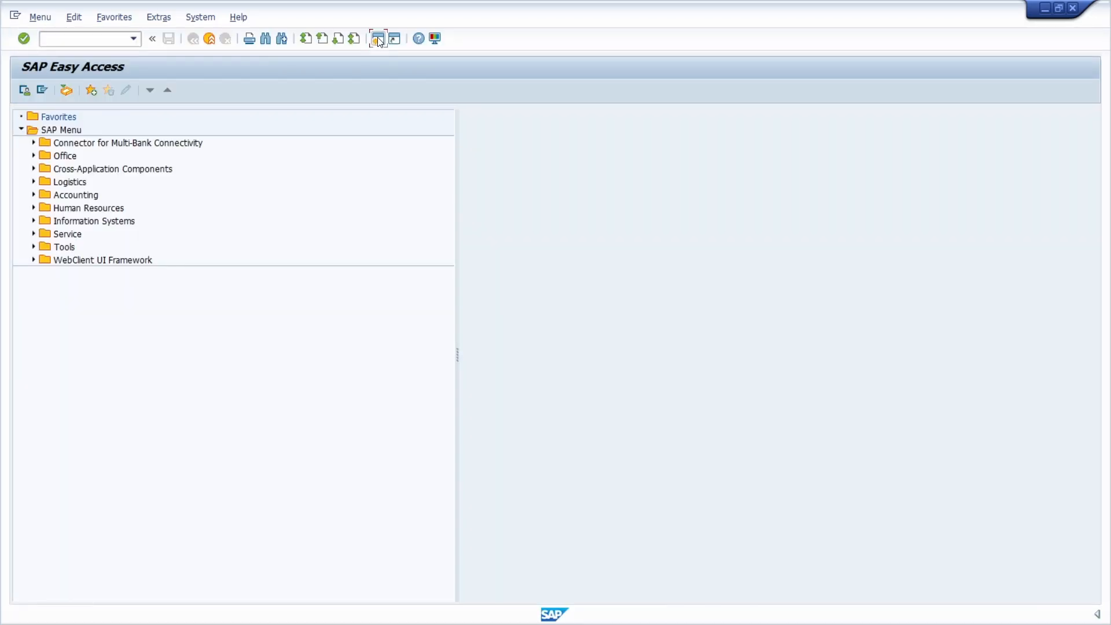
left_click(379, 39)
left_click(380, 39)
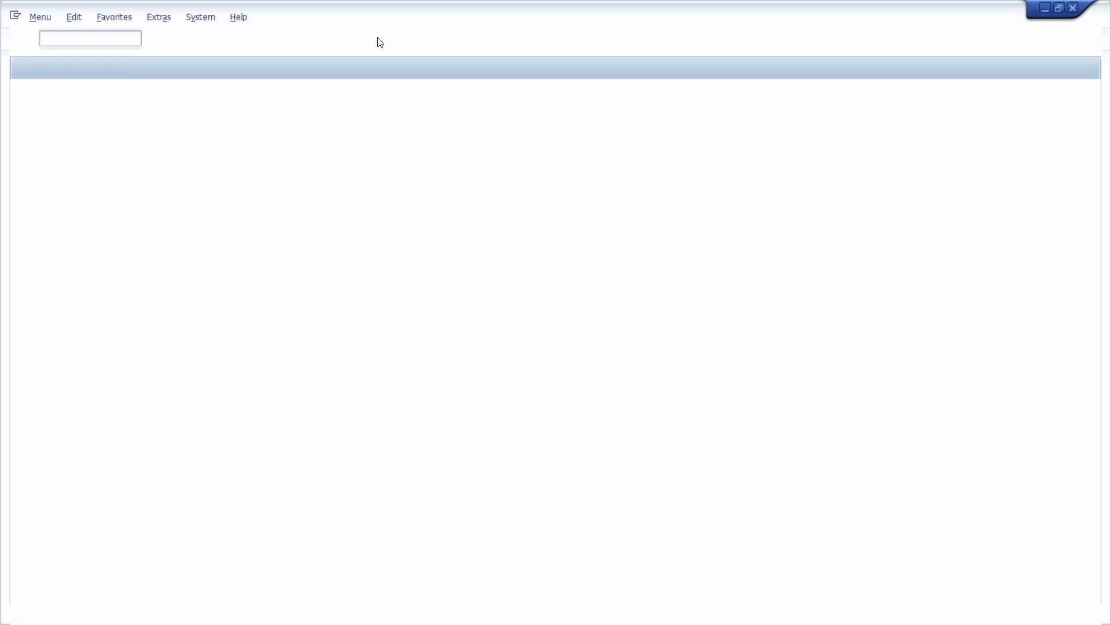
left_click(379, 39)
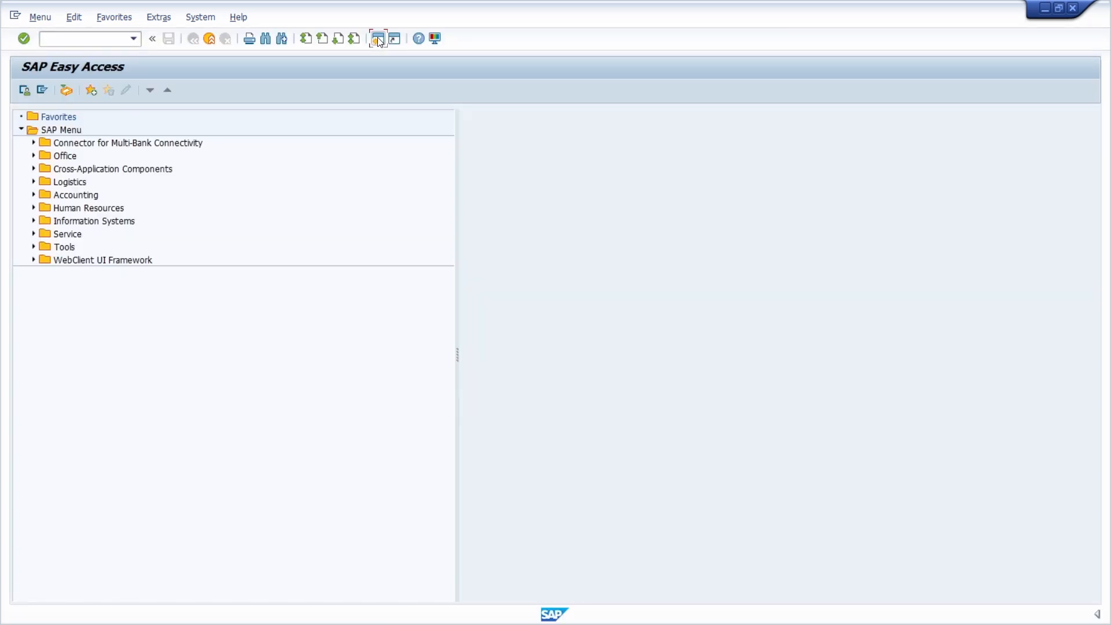
left_click(379, 41)
left_click(378, 39)
left_click(379, 40)
left_click(379, 40)
left_click(378, 39)
left_click(379, 41)
left_click(379, 40)
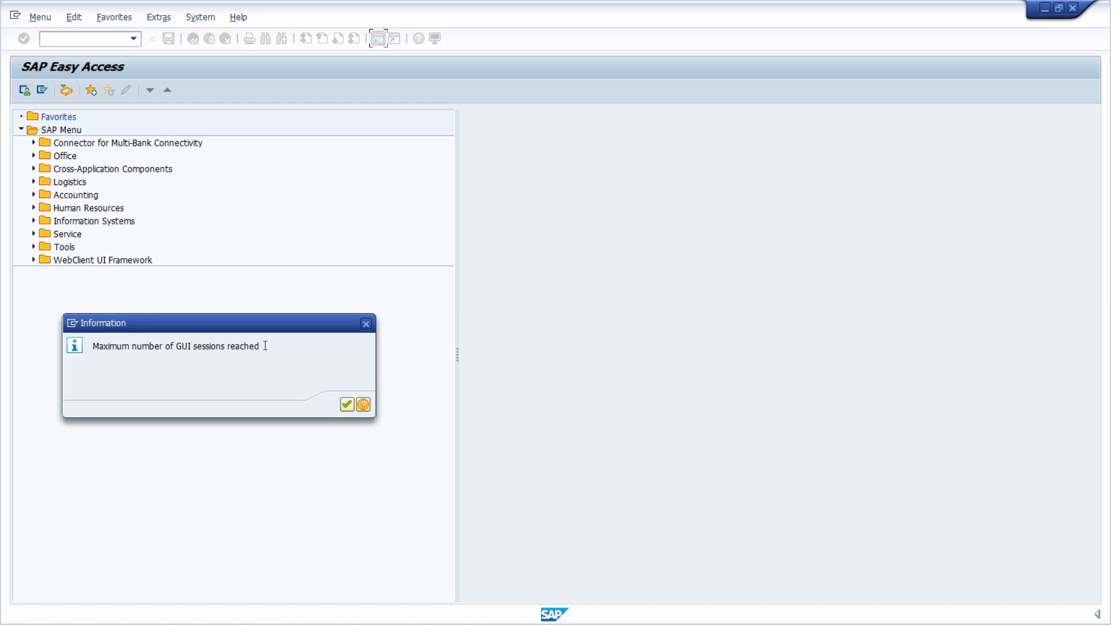
left_click(366, 323)
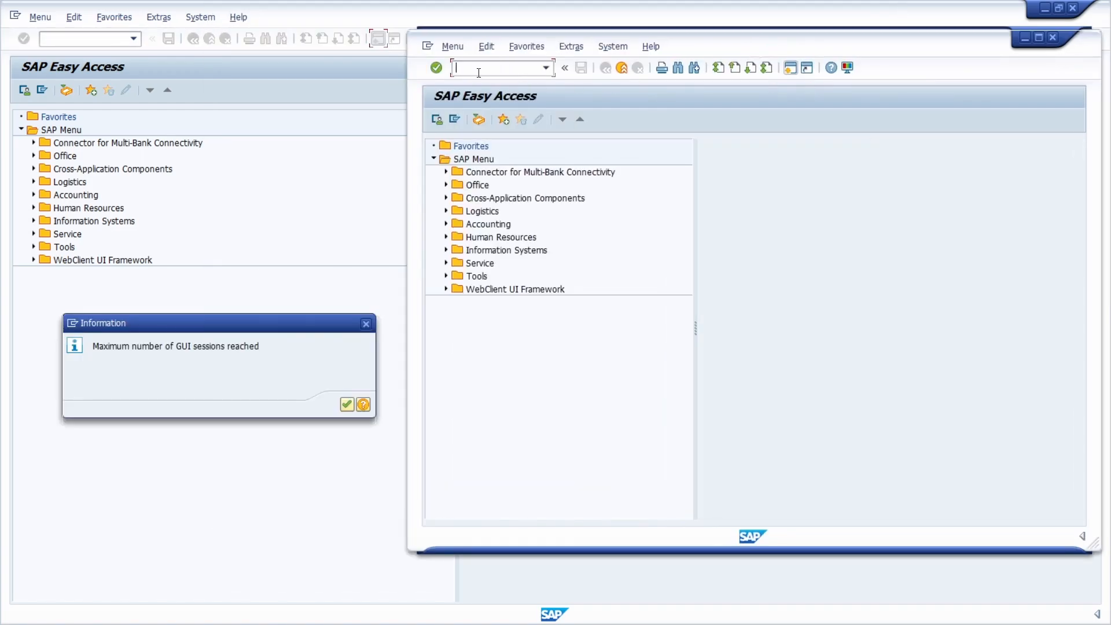
left_click(364, 343)
left_click(366, 324)
Call General Table Display with /nse16n in one session and restore its window from full-screen size
left_click(92, 45)
type("/nse16n")
key("Return")
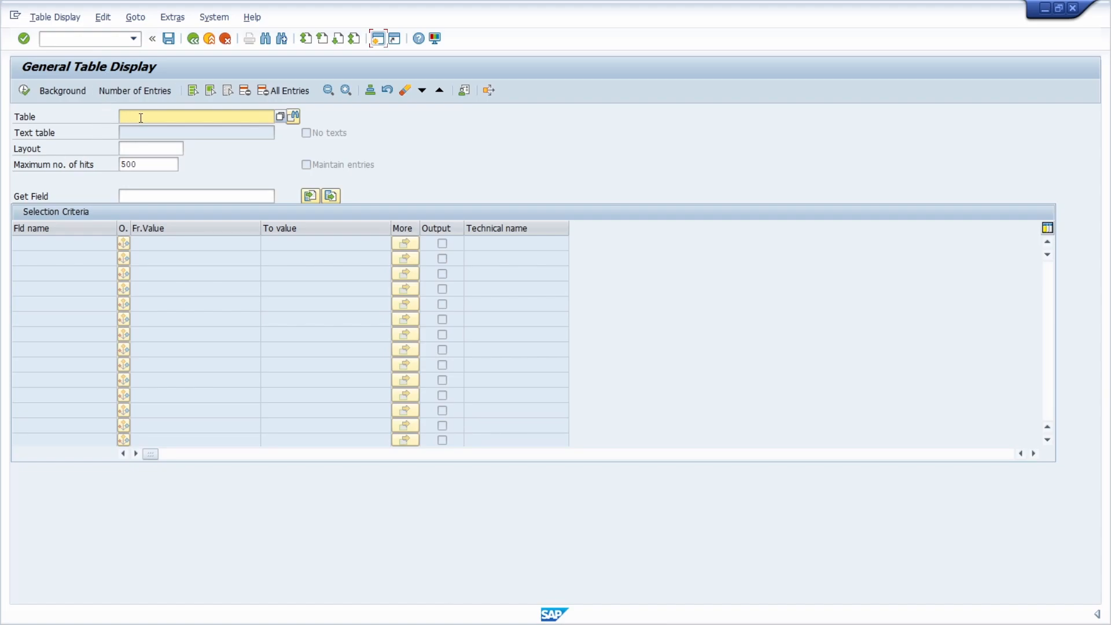
double_click(547, 16)
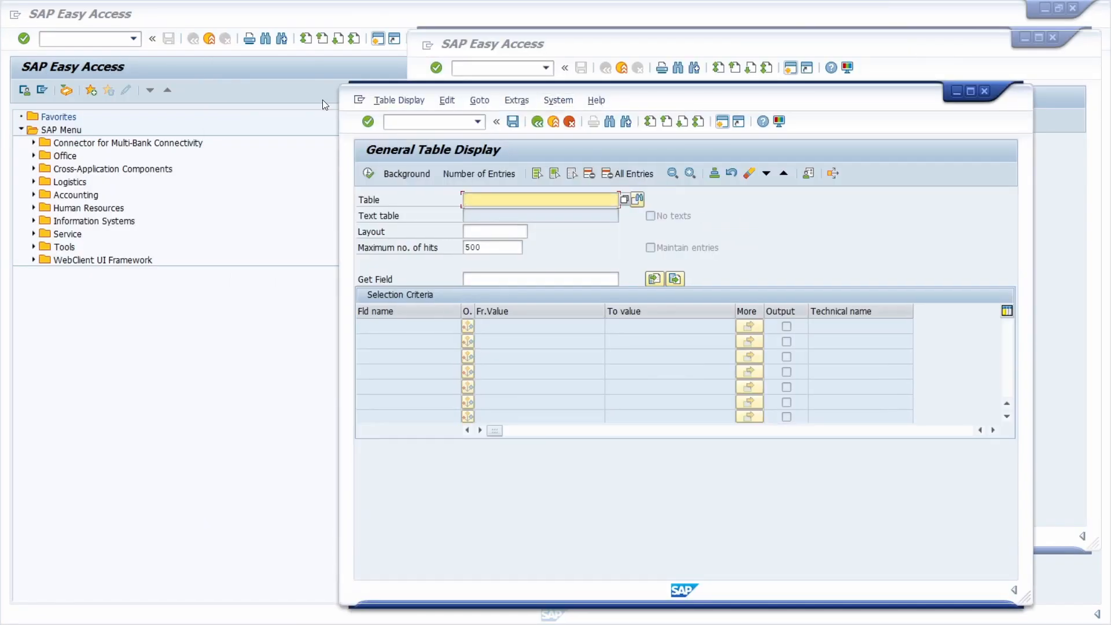
Call Enter Incoming Invoice with miro in another open session window
left_click(495, 69)
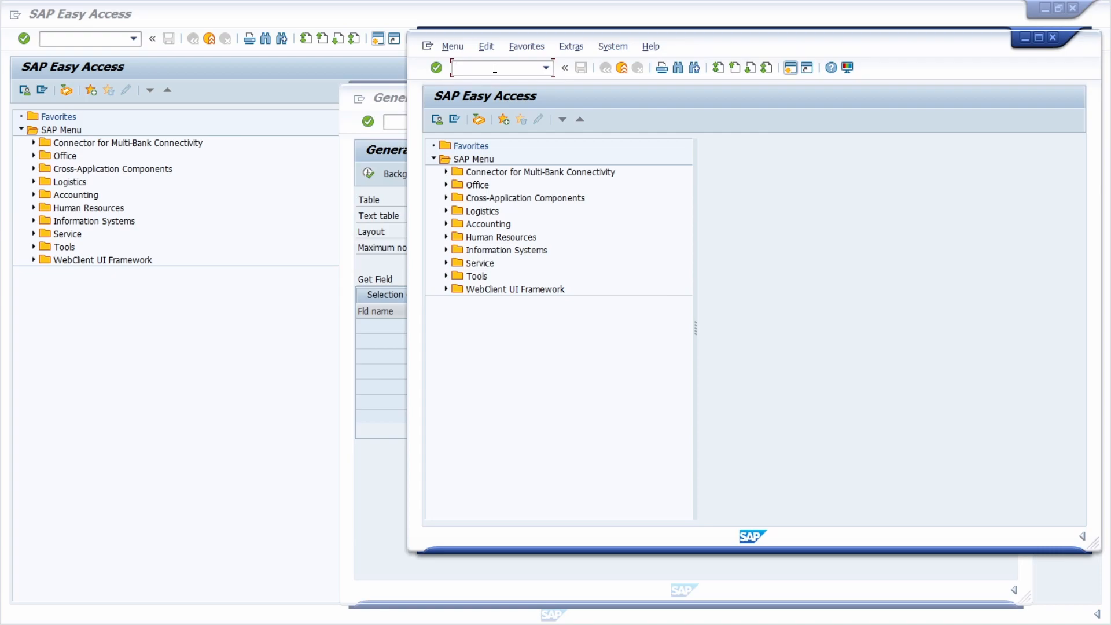
type("miro")
key("Return")
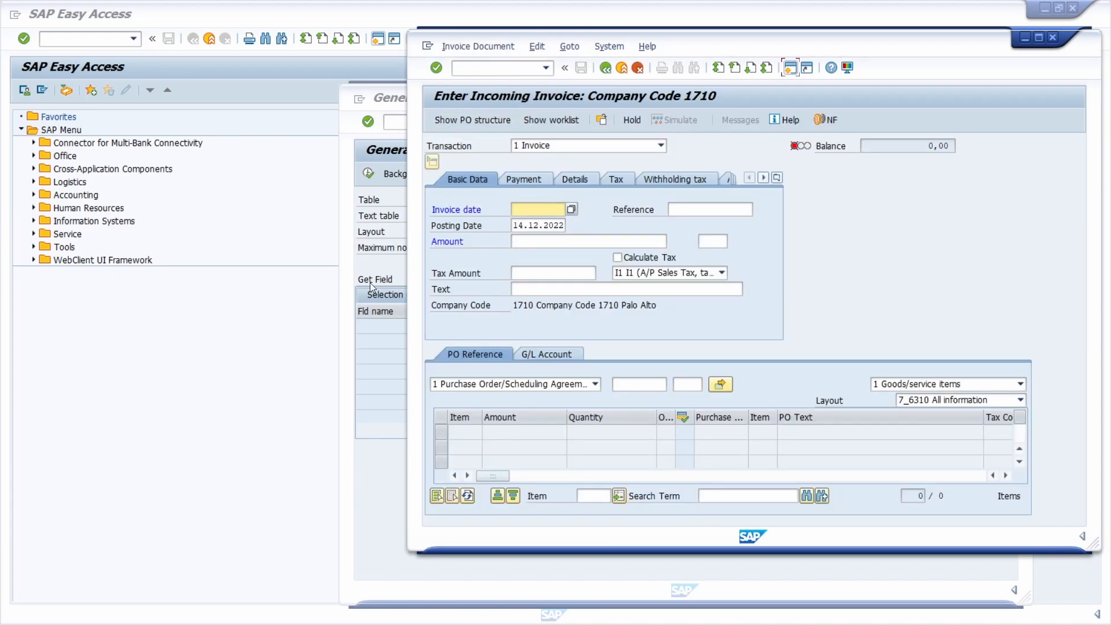
Move the General Table Display window beside the incoming invoice window and switch back and forth between both
left_click(398, 92)
left_click_drag(698, 95, 422, 64)
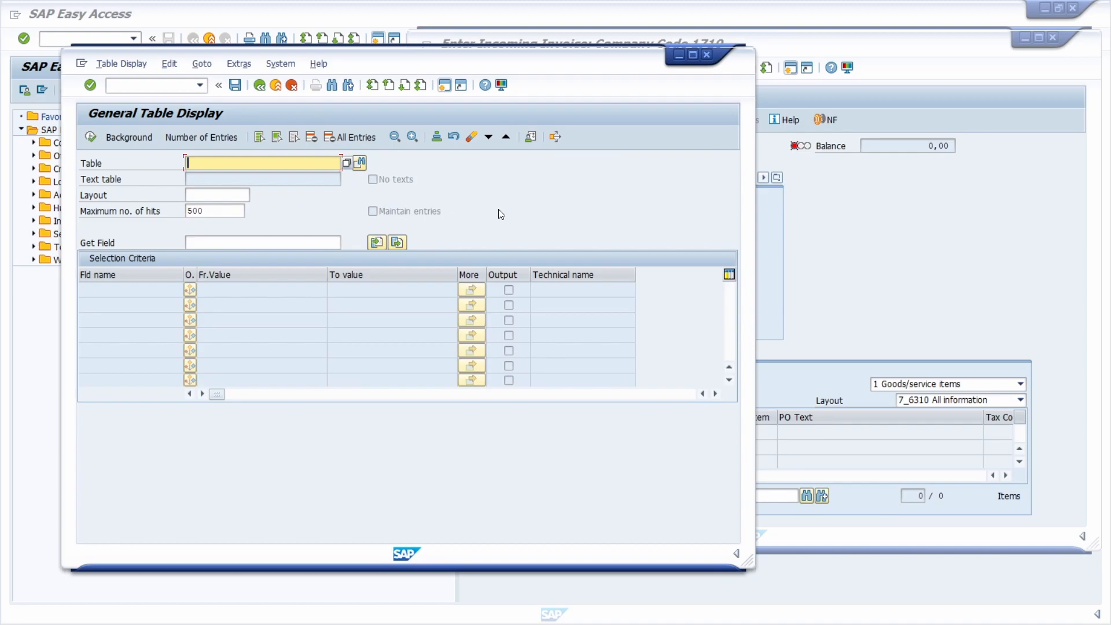
left_click(847, 224)
left_click(345, 205)
left_click(927, 218)
left_click(328, 211)
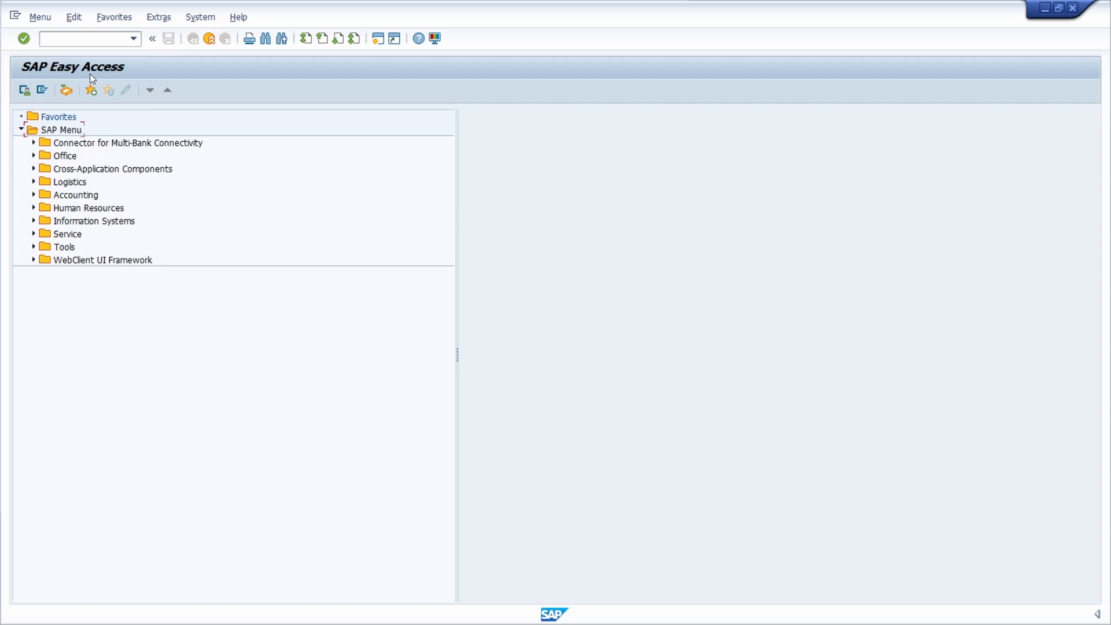
Collapse and reopen the SAP Menu tree, and expand its Office and Connector for Multi-Bank Connectivity folders
left_click(61, 129)
left_click(34, 156)
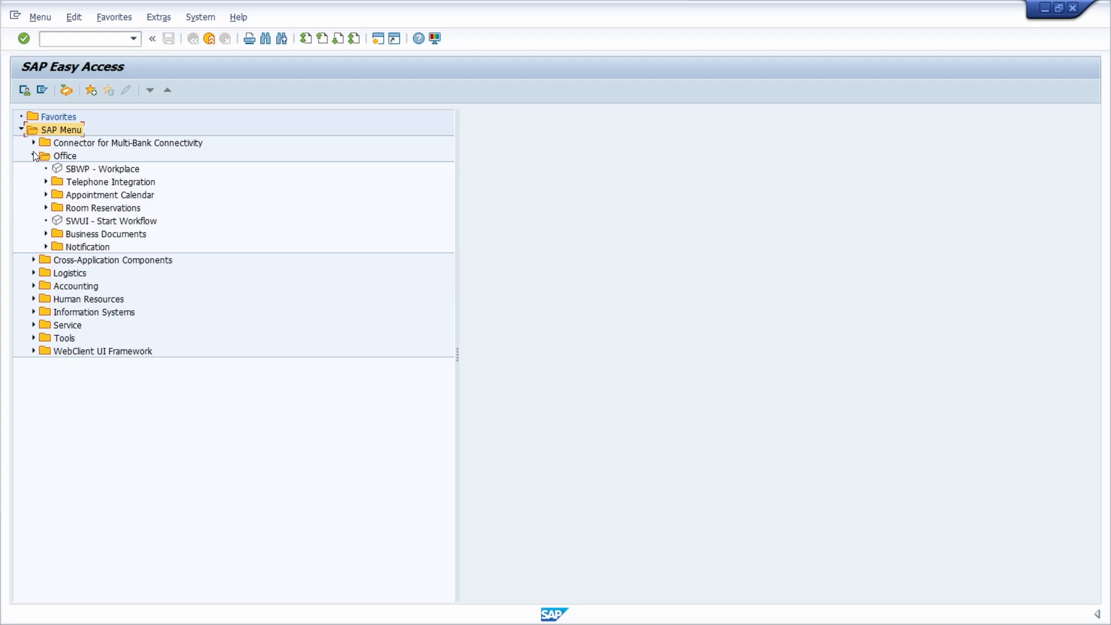
left_click(21, 129)
left_click(22, 129)
double_click(64, 147)
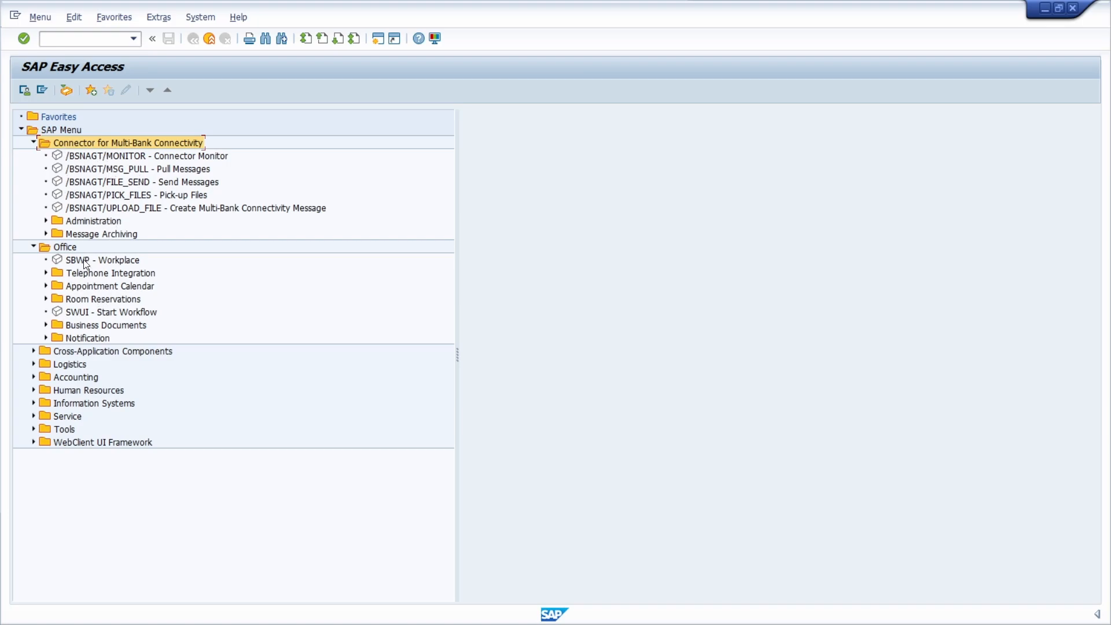
Open the SBWP Workplace transaction from the Office folder of the SAP Menu and return to SAP Easy Access
double_click(85, 261)
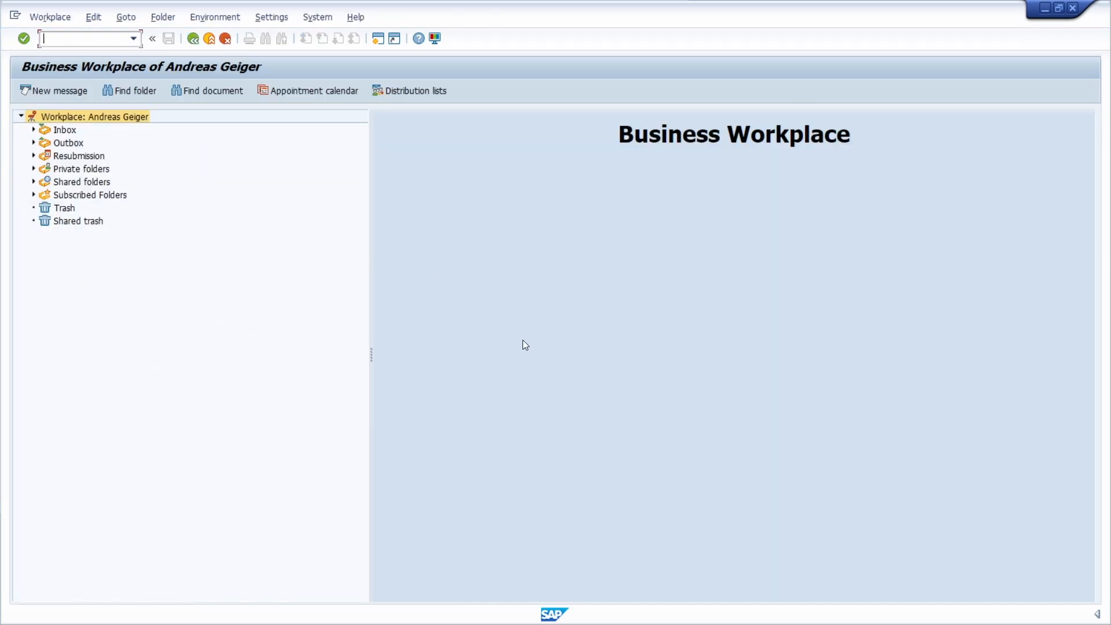
left_click(193, 38)
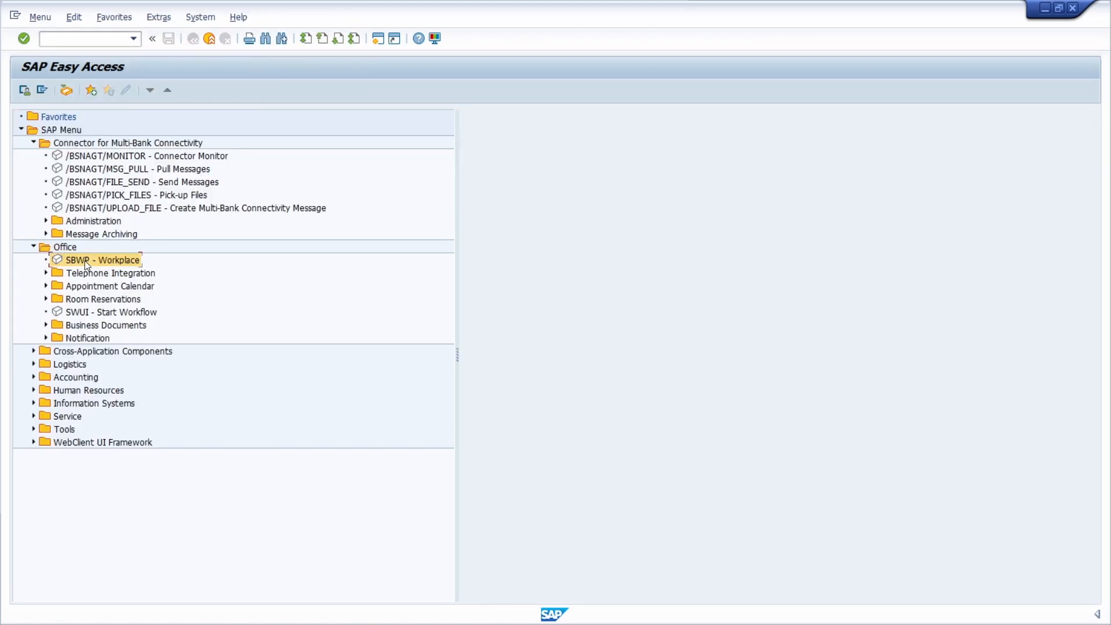
Turn off the display of technical names in the Easy Access settings and expand the Office folder to check its entries
left_click(158, 18)
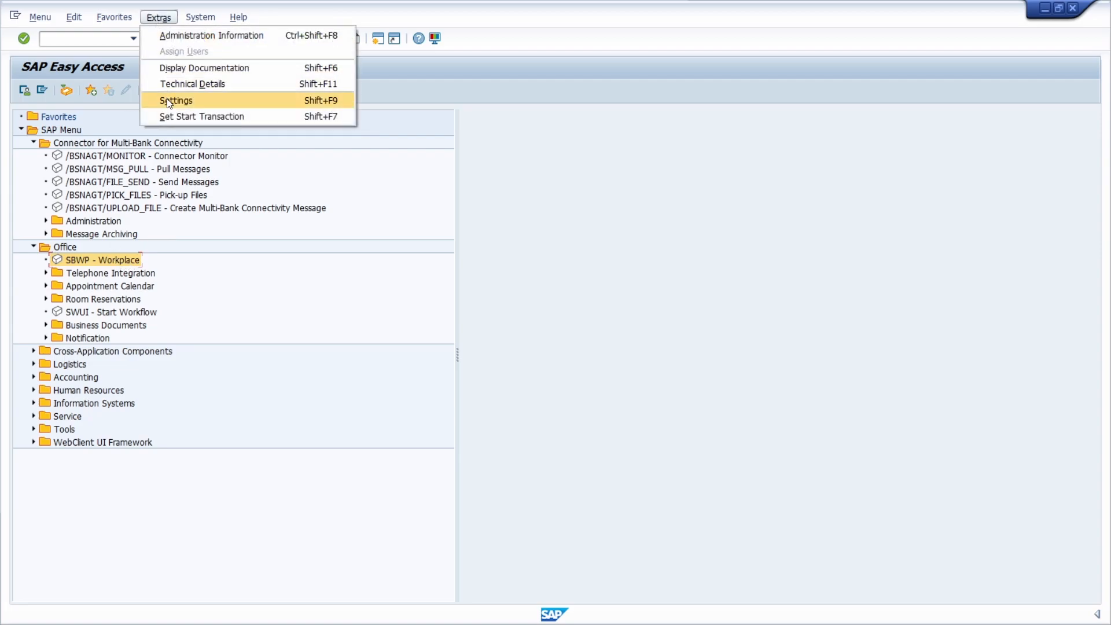
left_click(214, 103)
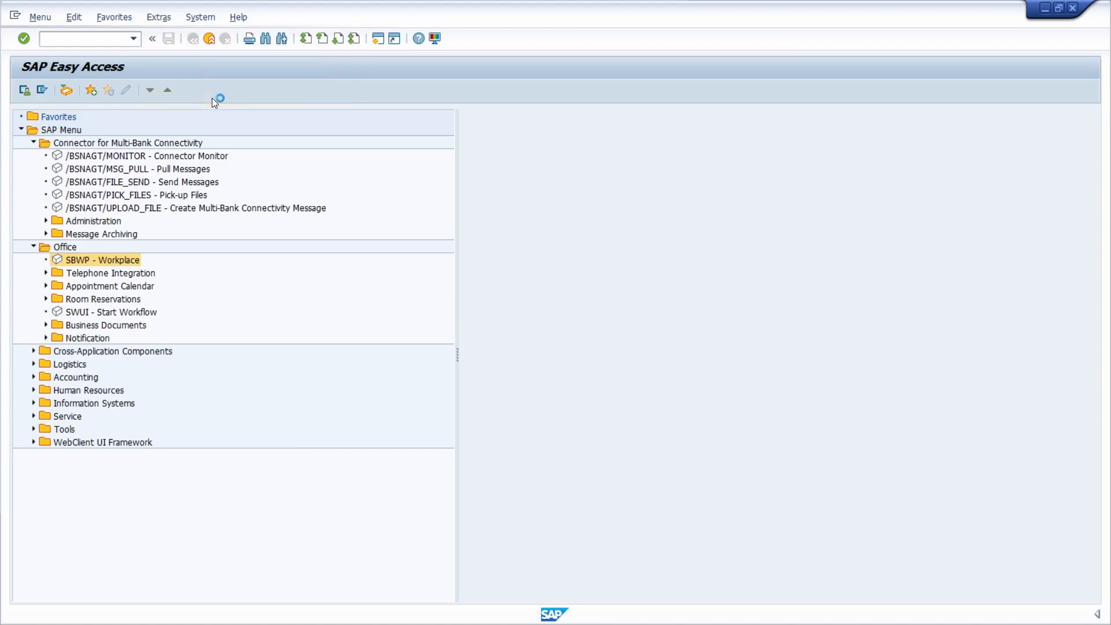
left_click(29, 235)
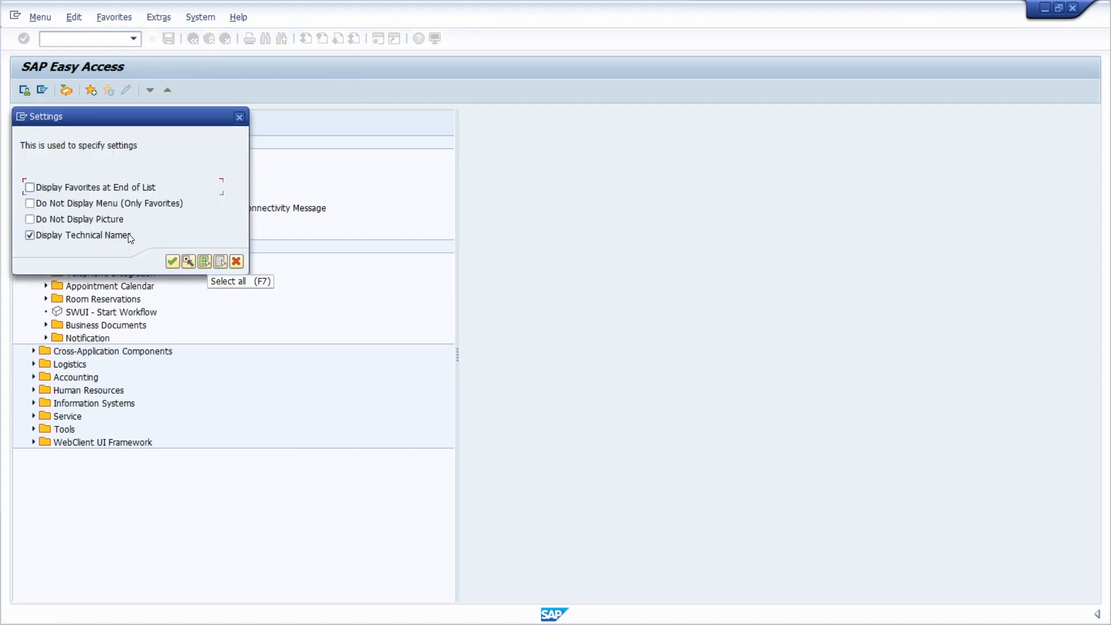
left_click(30, 235)
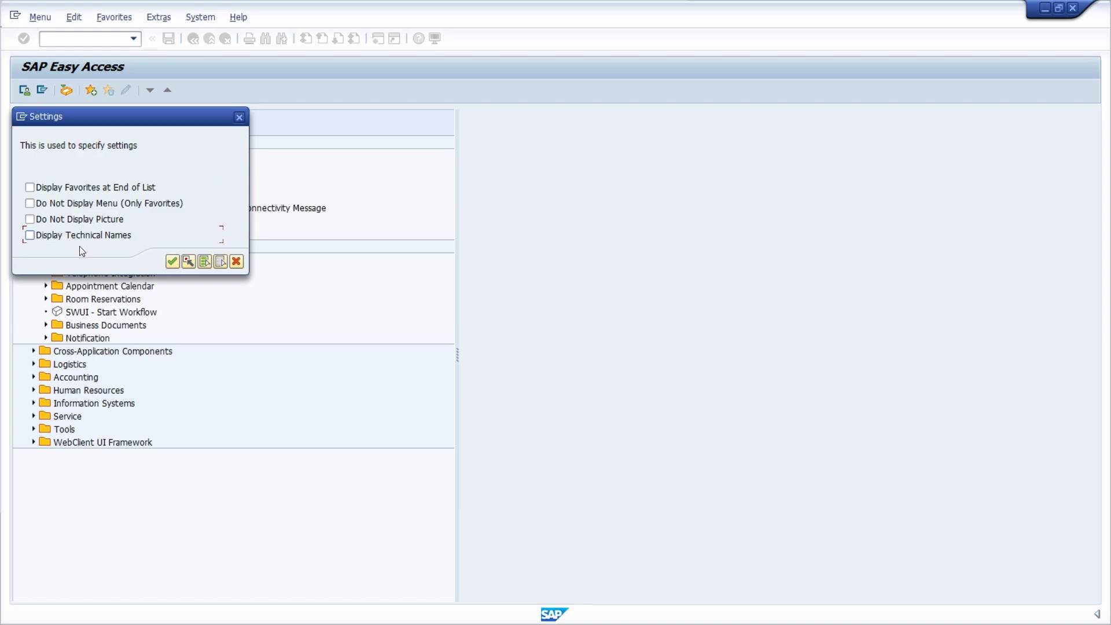
left_click(172, 262)
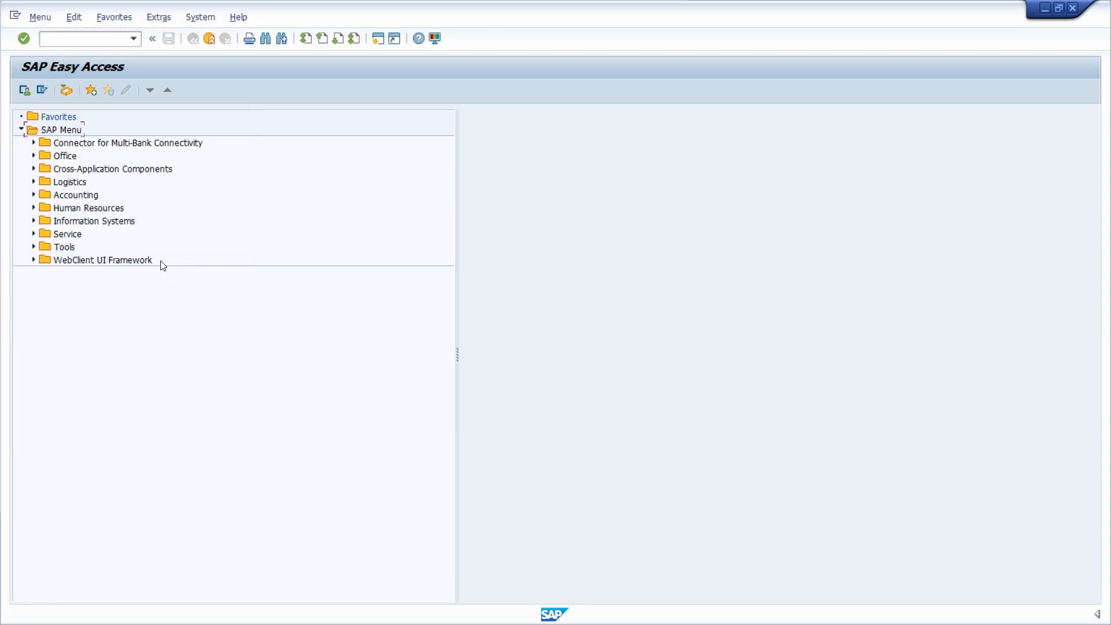
left_click(33, 155)
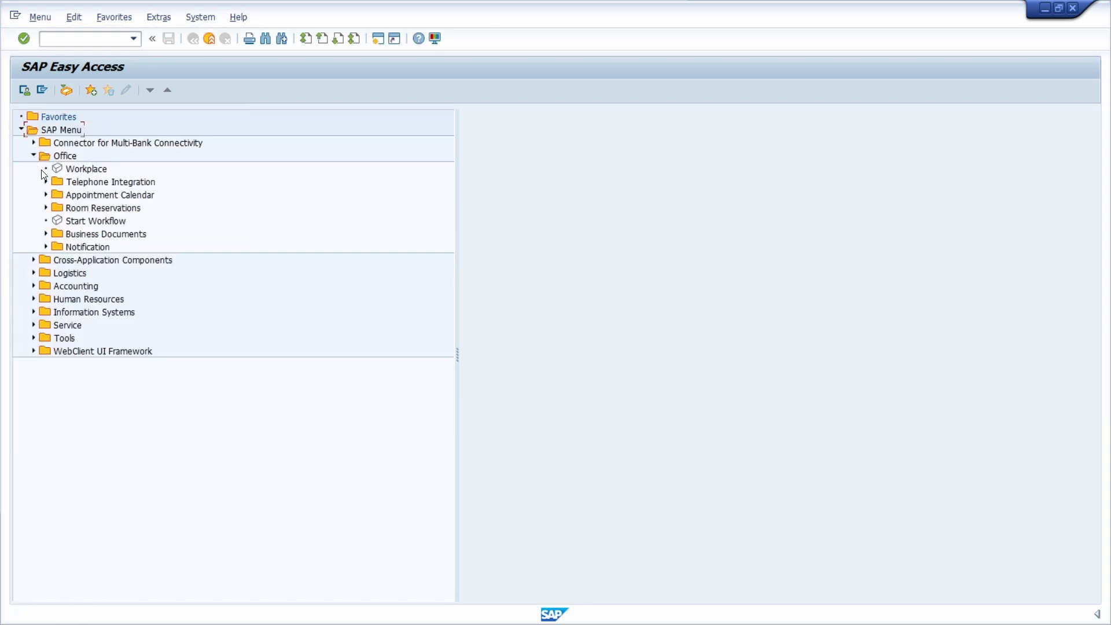
left_click(83, 173)
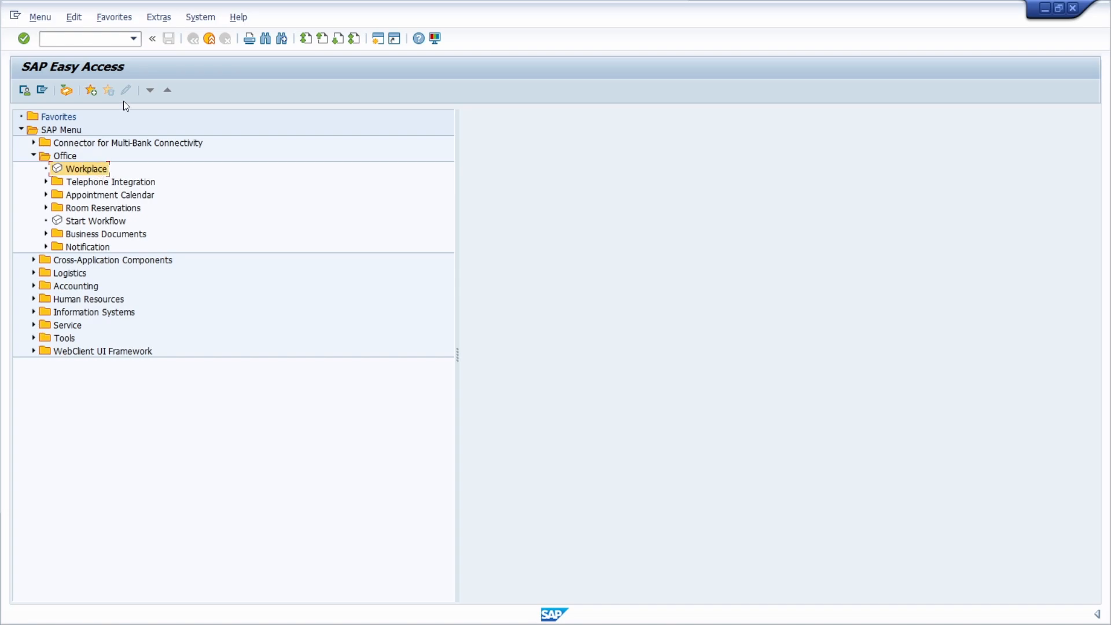
Turn the display of technical names back on in the Easy Access settings
left_click(159, 18)
left_click(172, 97)
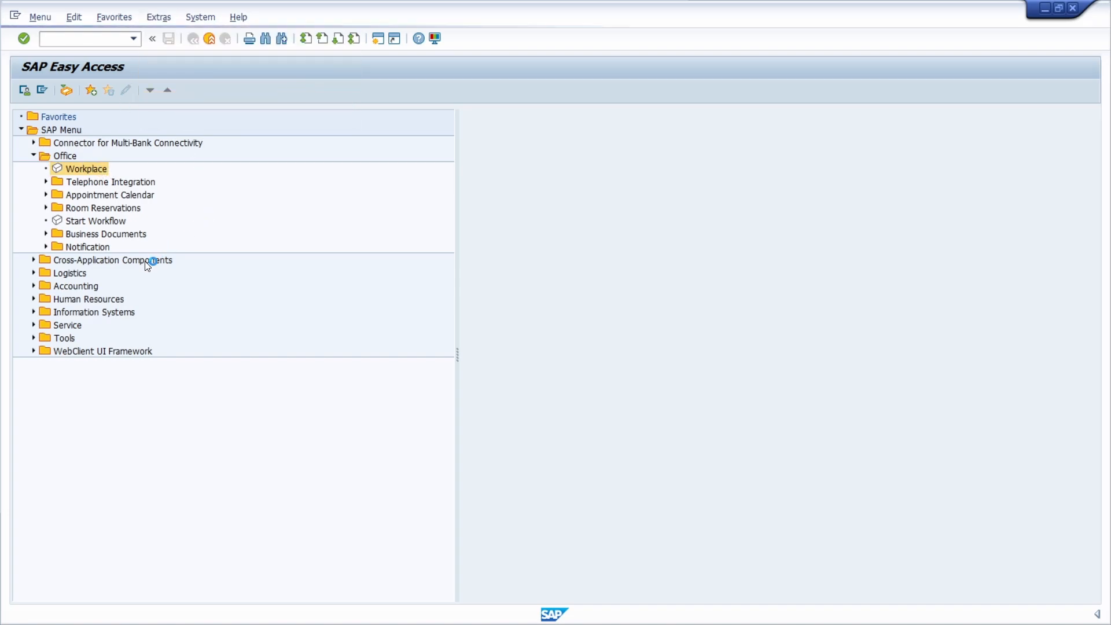
left_click(81, 236)
left_click(171, 262)
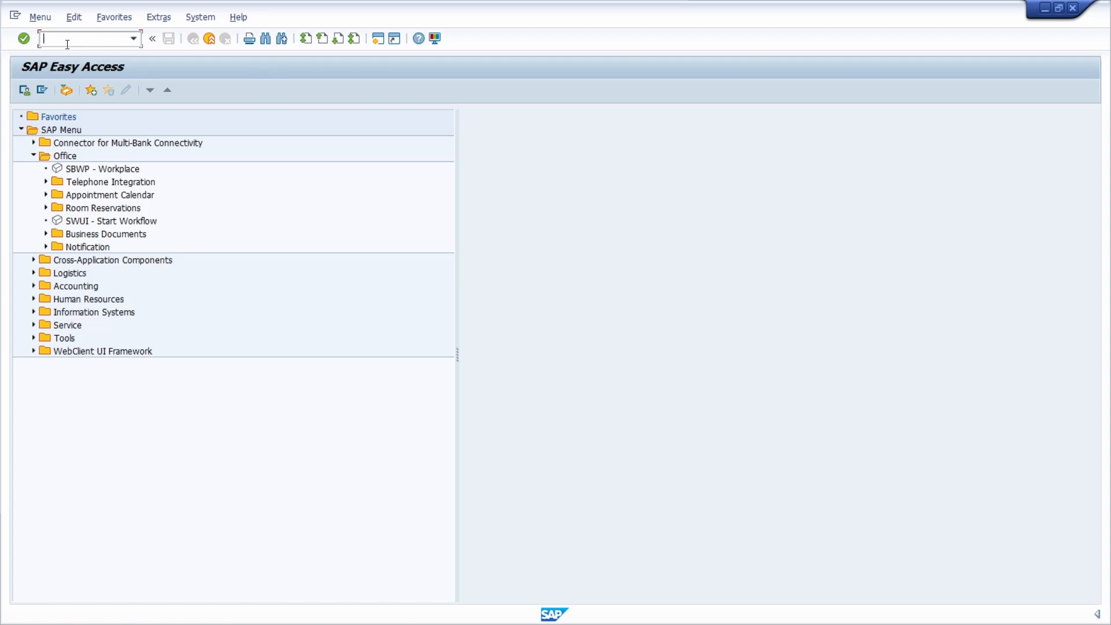
Call the IDoc and EDI Basis area menu with wedi and return to the standard SAP Menu
type("wedi")
key("Return")
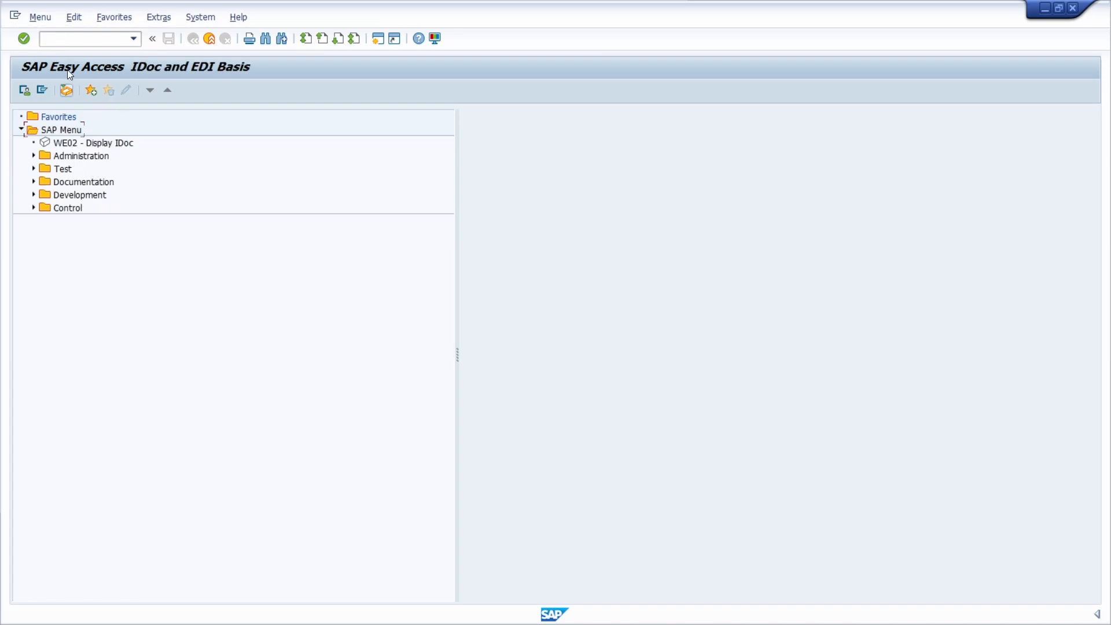
left_click(41, 91)
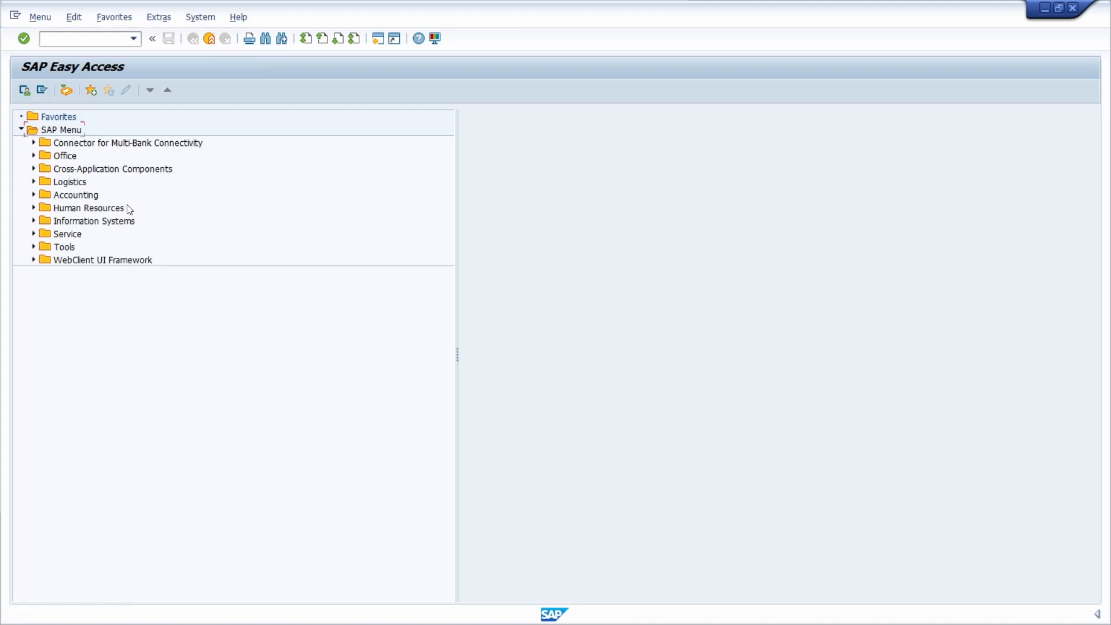
Open Maintain User Profile and enter S000 as the start menu in the user's defaults
type("su01")
key("Return")
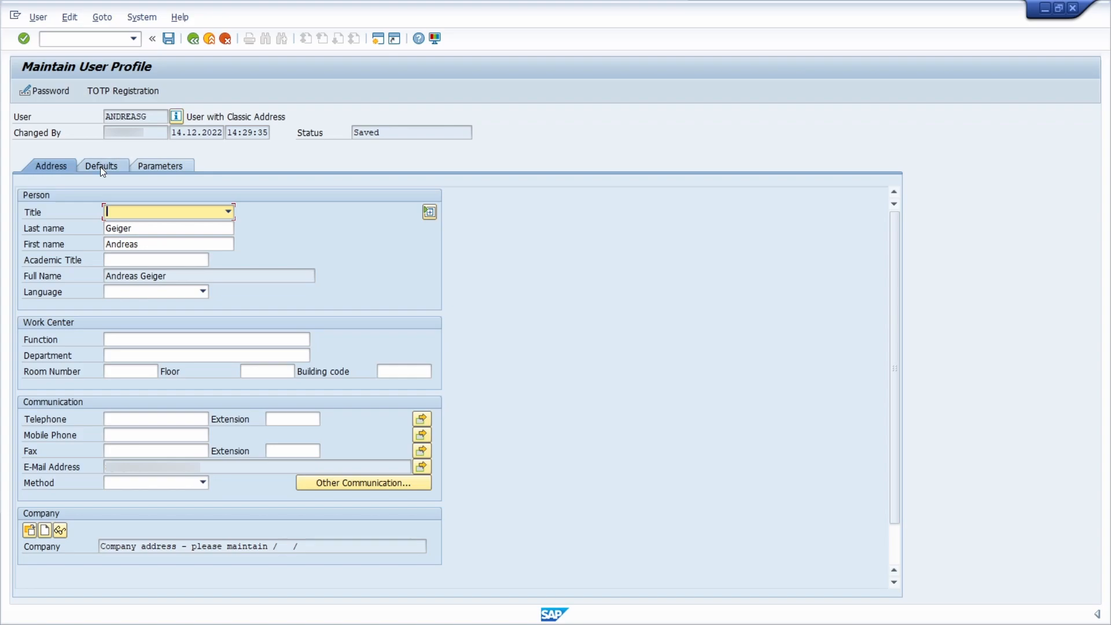
left_click(99, 167)
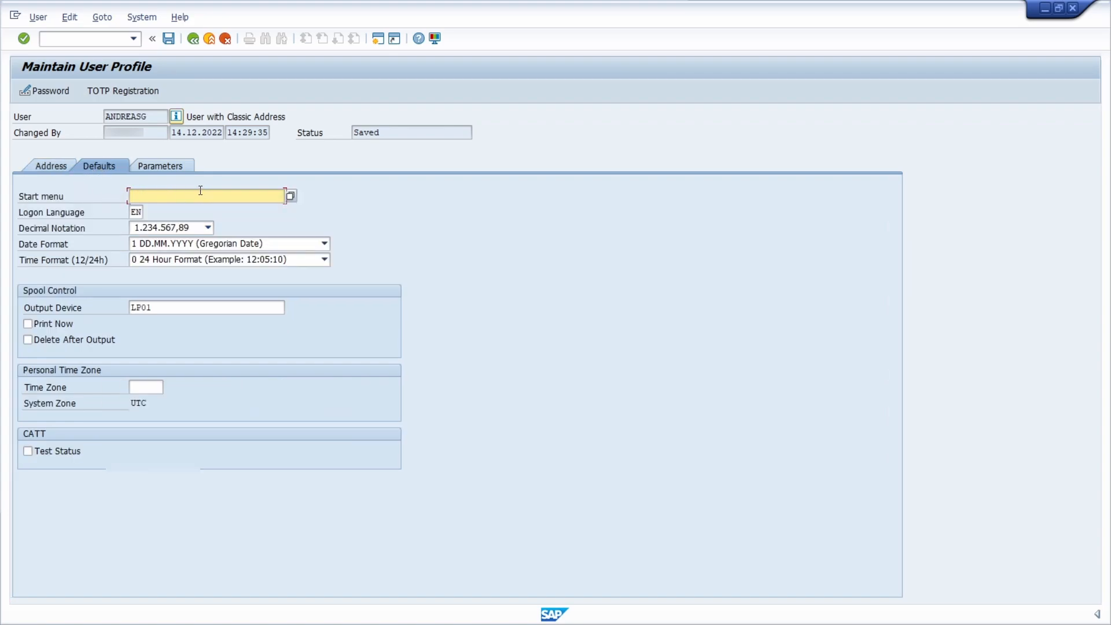
type("S000")
Show where the system functions offer the user profile, and go back from Maintain User Profile to SAP Easy Access
left_click(140, 20)
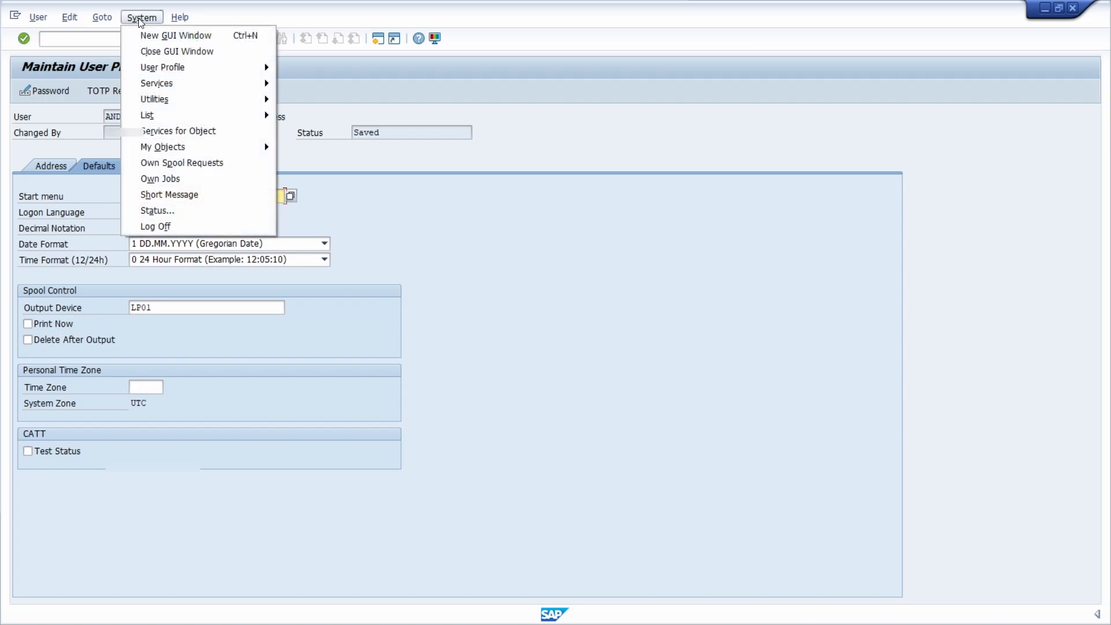
mouse_move(177, 68)
left_click(377, 247)
key("F3")
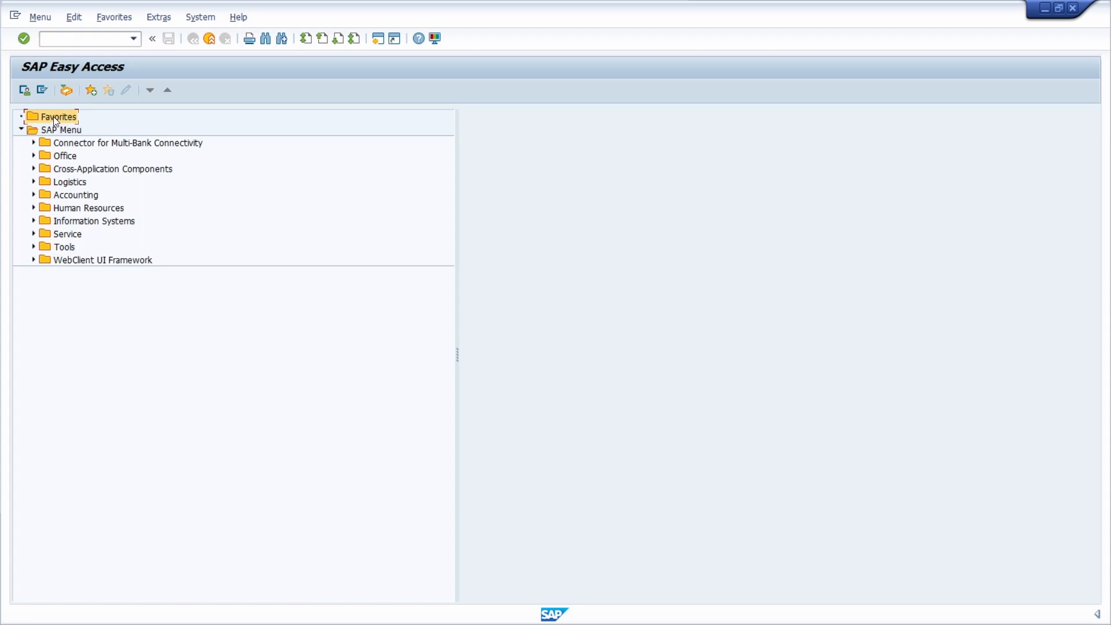
Insert transaction SE16N into the Favorites folder
right_click(56, 121)
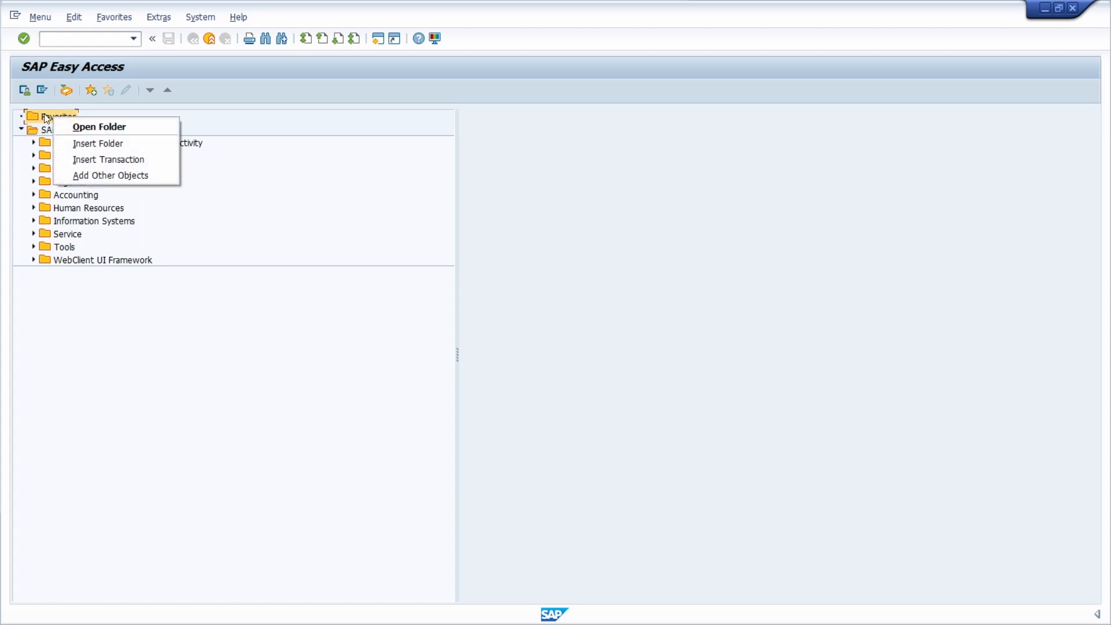
left_click(98, 162)
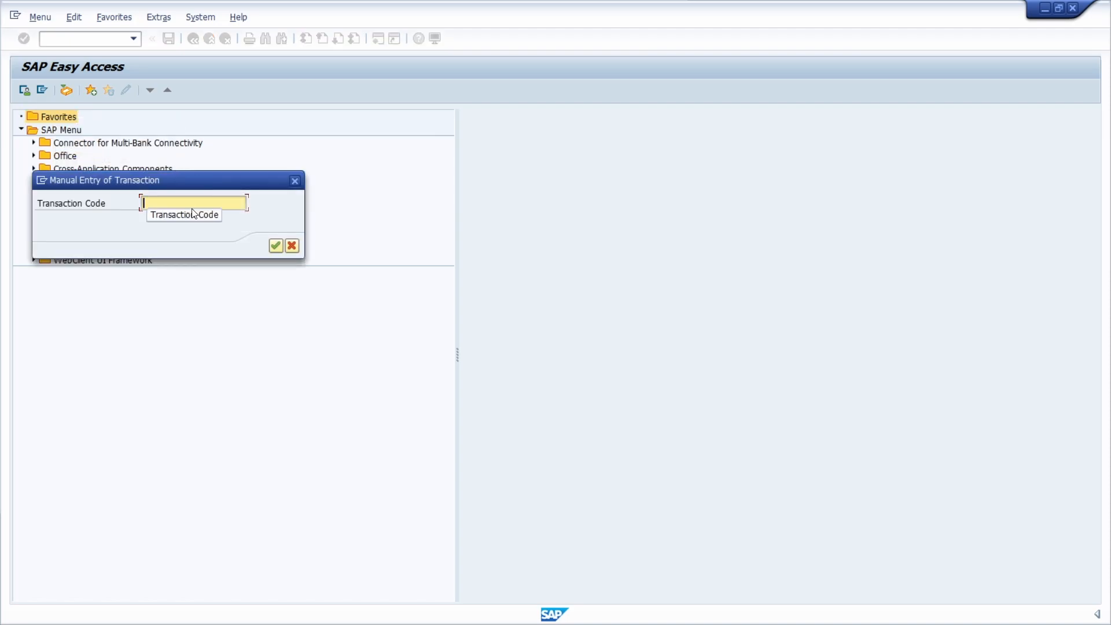
type("MIRO")
type("SE16N")
left_click(275, 246)
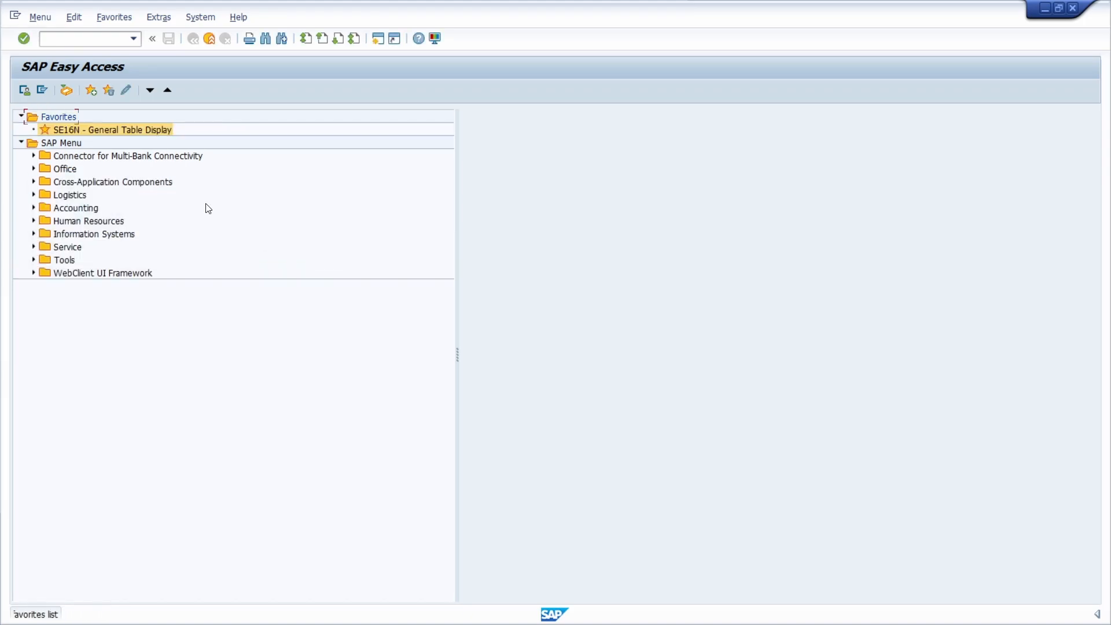
Insert transaction /UI2/FLP into the Favorites folder, trying and removing an /N prefix on its code before confirming
right_click(55, 117)
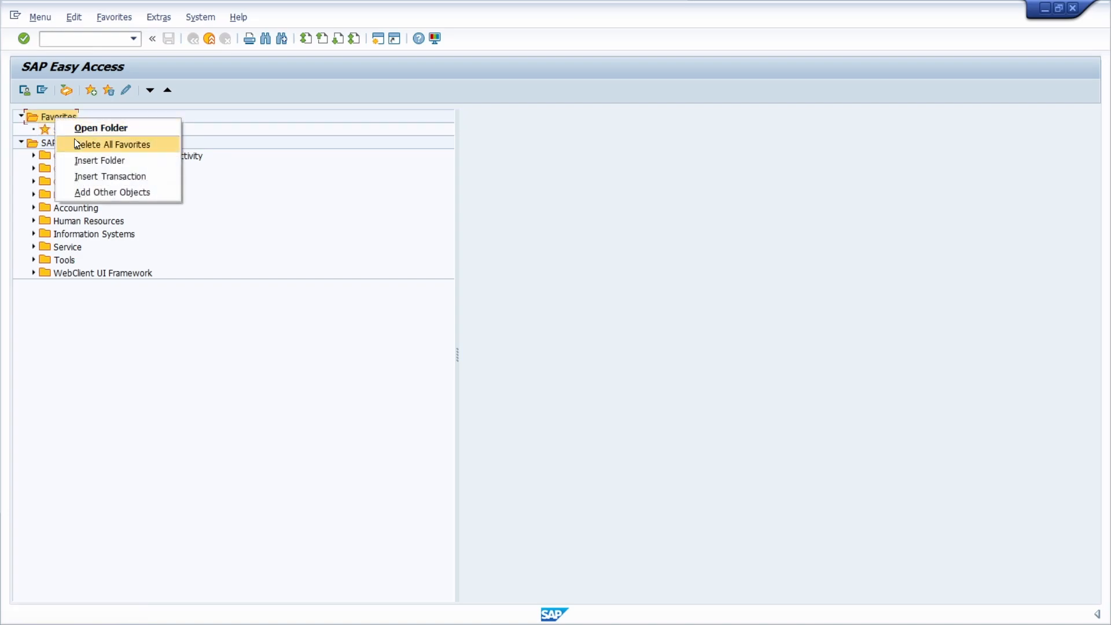
left_click(96, 174)
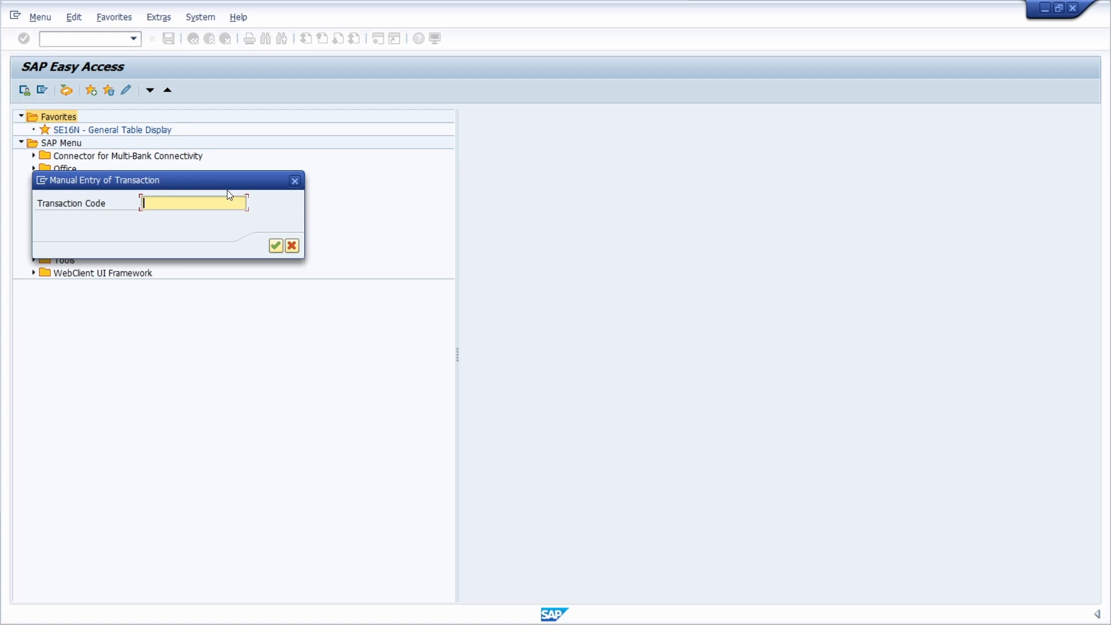
type("/UI2/FLP")
left_click_drag(203, 204, 95, 198)
left_click(209, 205)
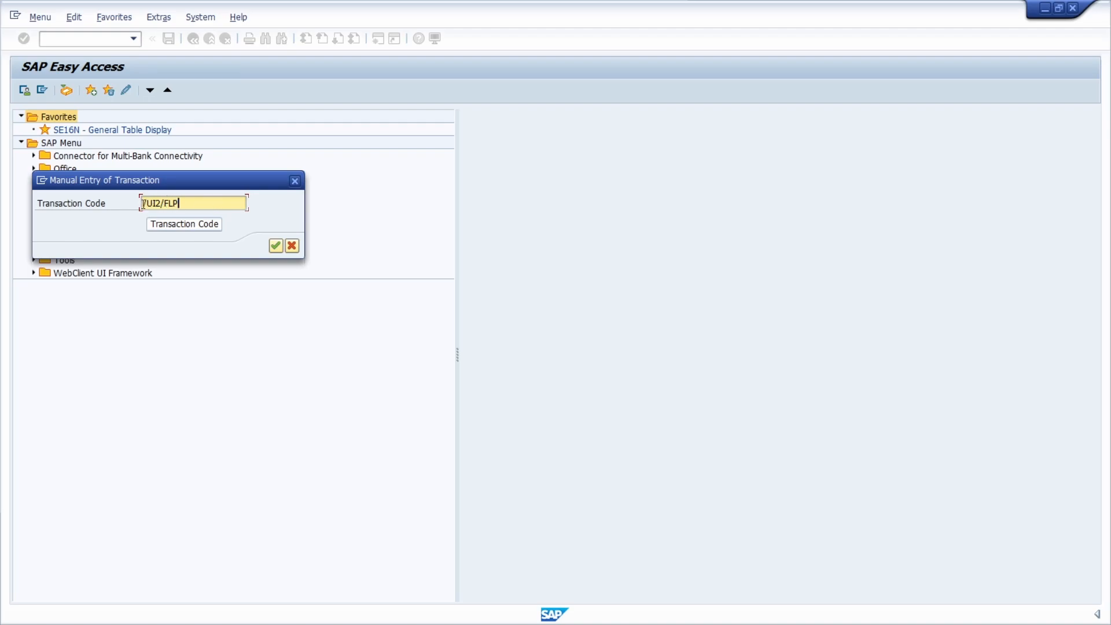
key("Home")
type("/N")
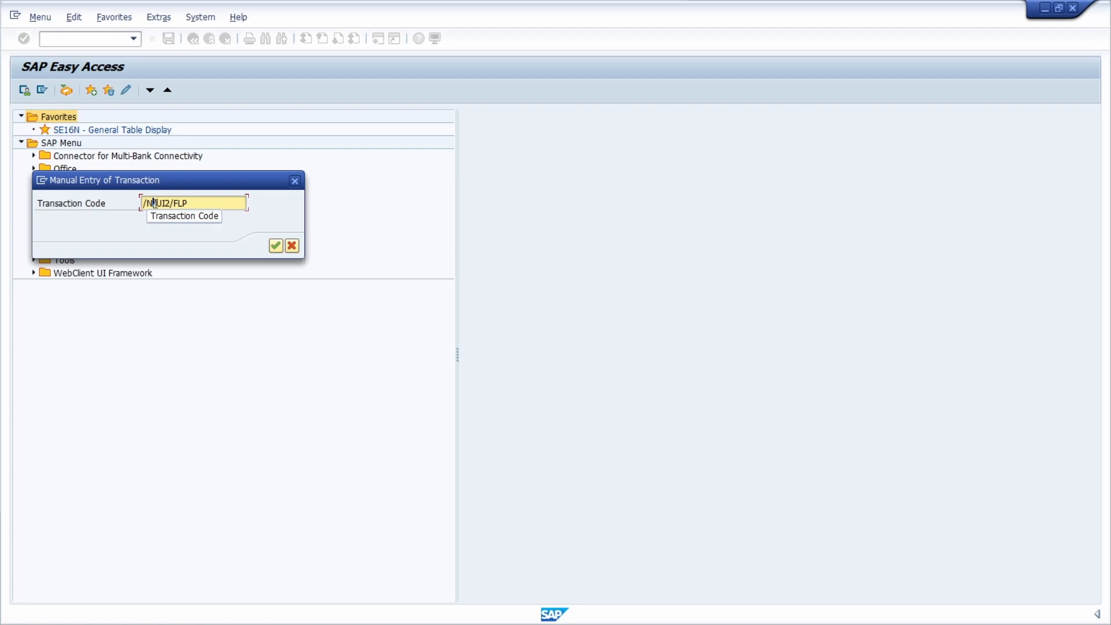
left_click_drag(155, 203, 163, 211)
left_click(155, 206)
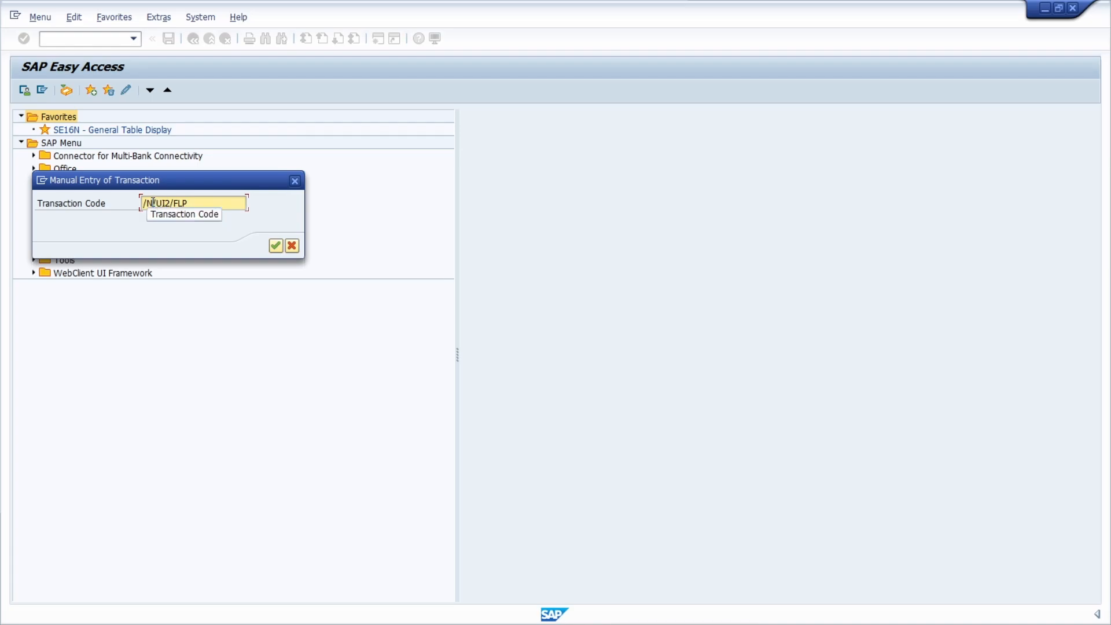
key("BackSpace")
key("BackSpace")
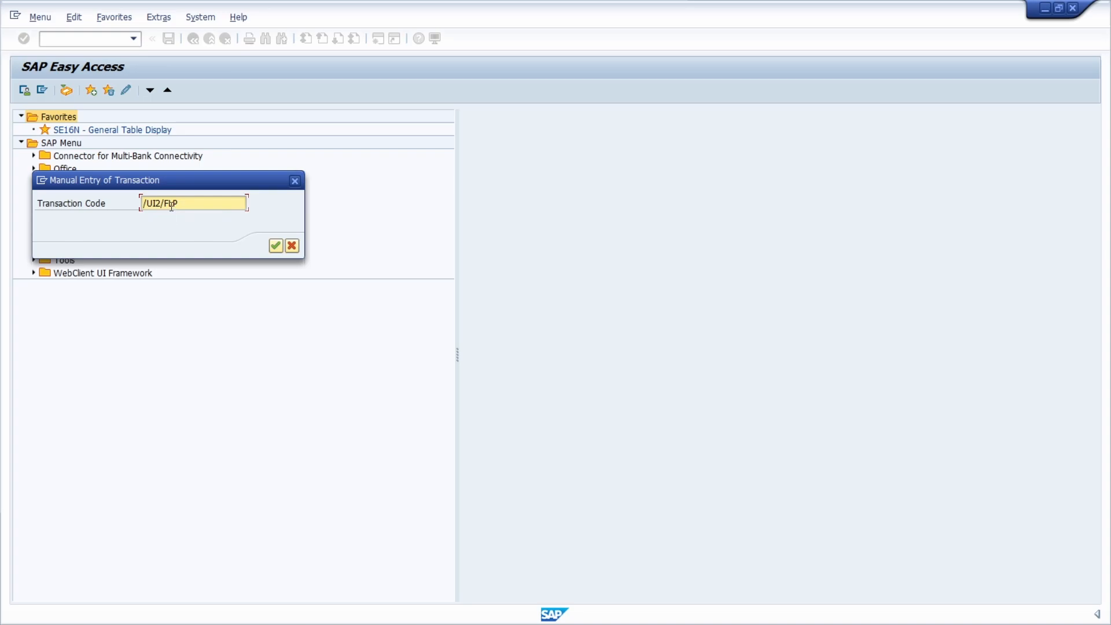
left_click(276, 246)
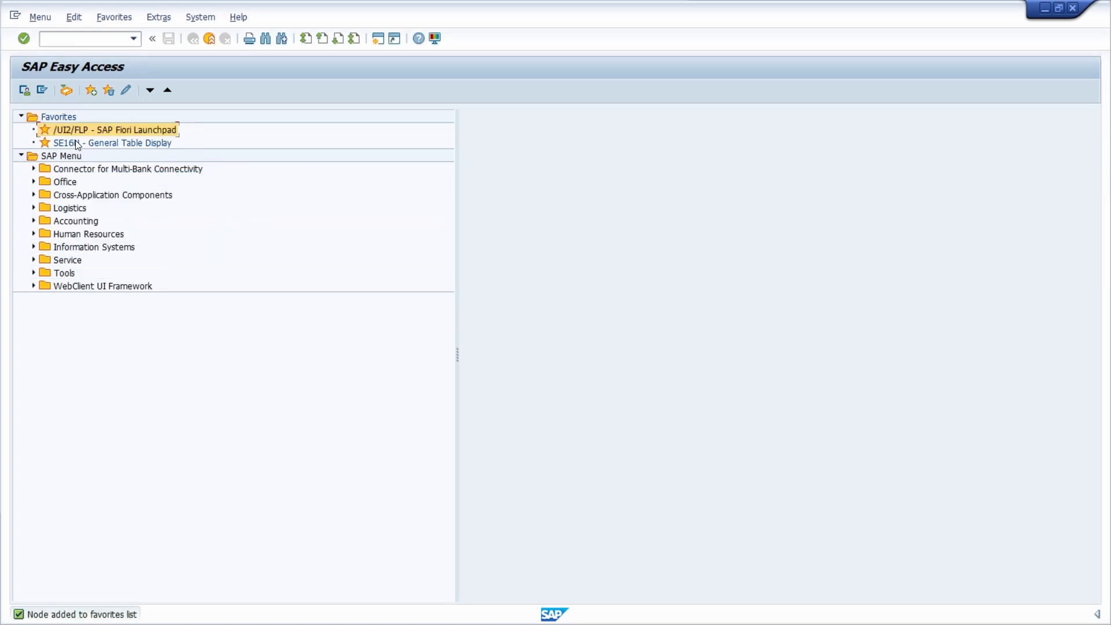
right_click(54, 117)
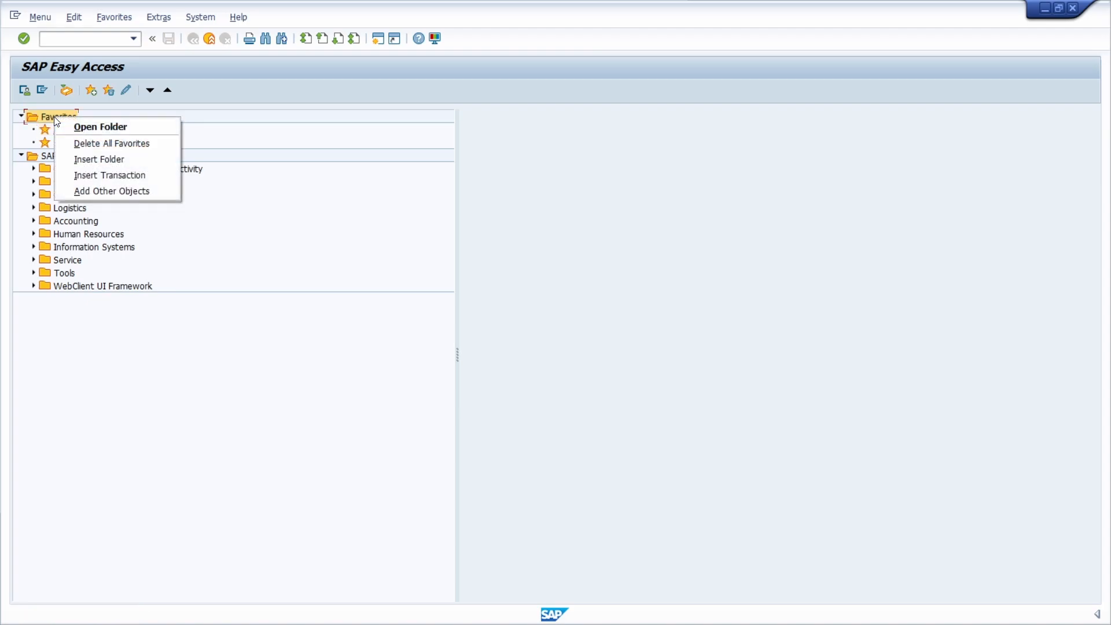
left_click(115, 193)
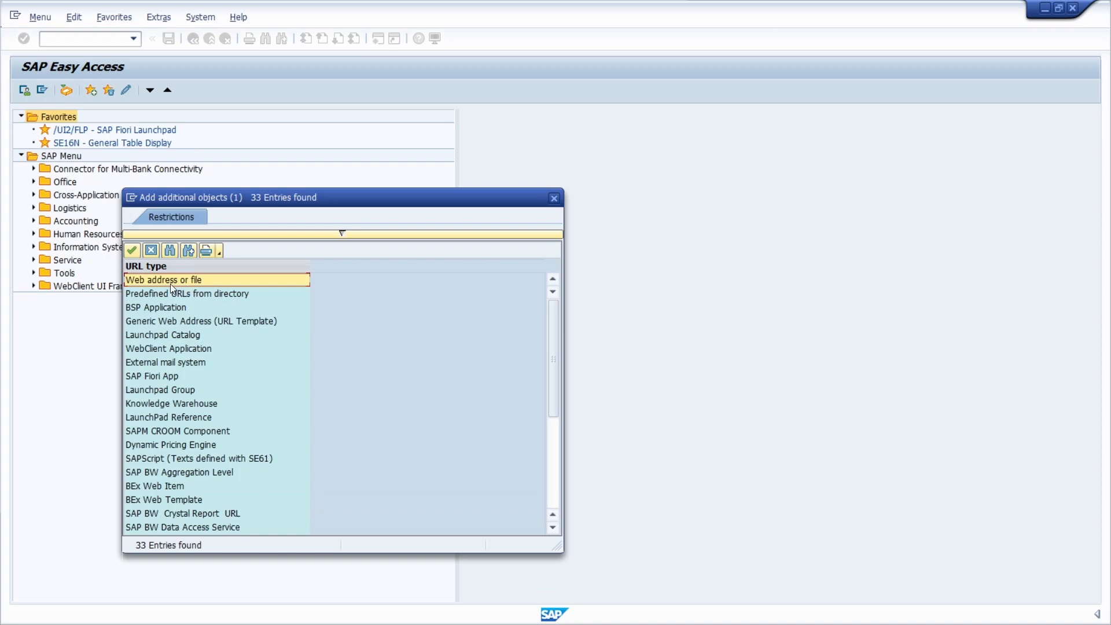
double_click(172, 279)
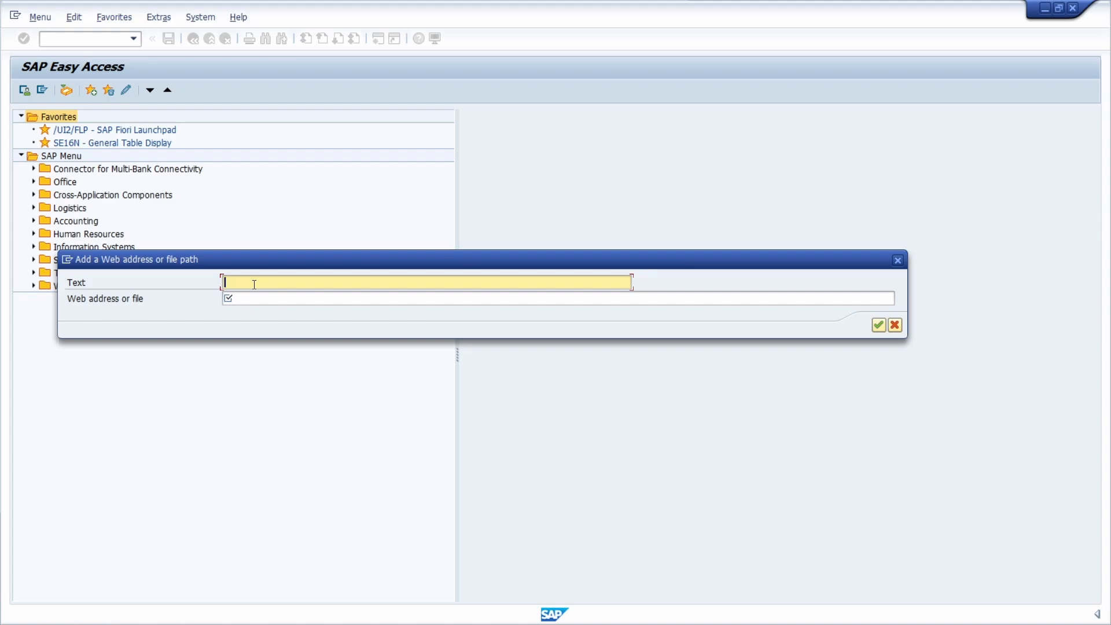
type("ERP UP")
key("Tab")
type("https")
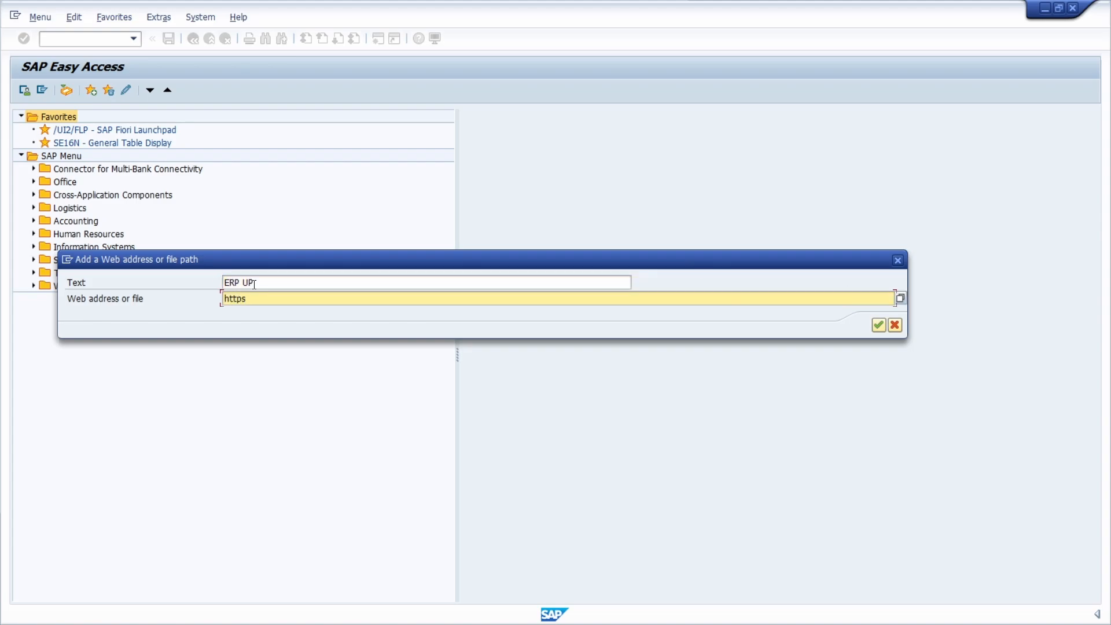
type("://erp-up.de")
left_click(878, 325)
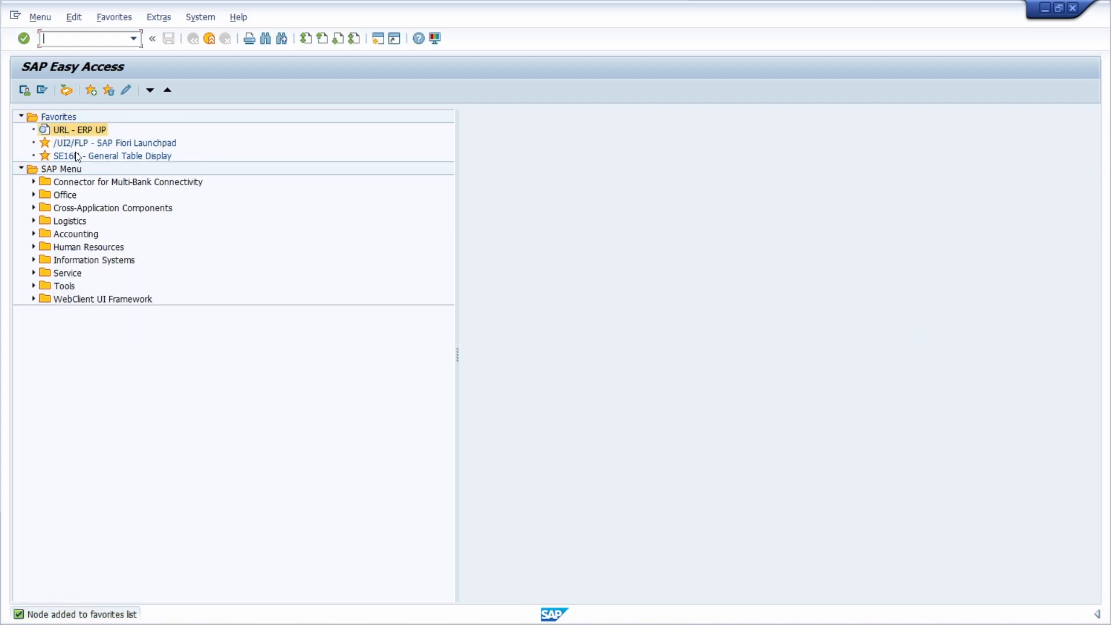
Add the SBWP Workplace transaction from the Office folder to the Favorites and select the Favorites folder
left_click(33, 195)
left_click(82, 208)
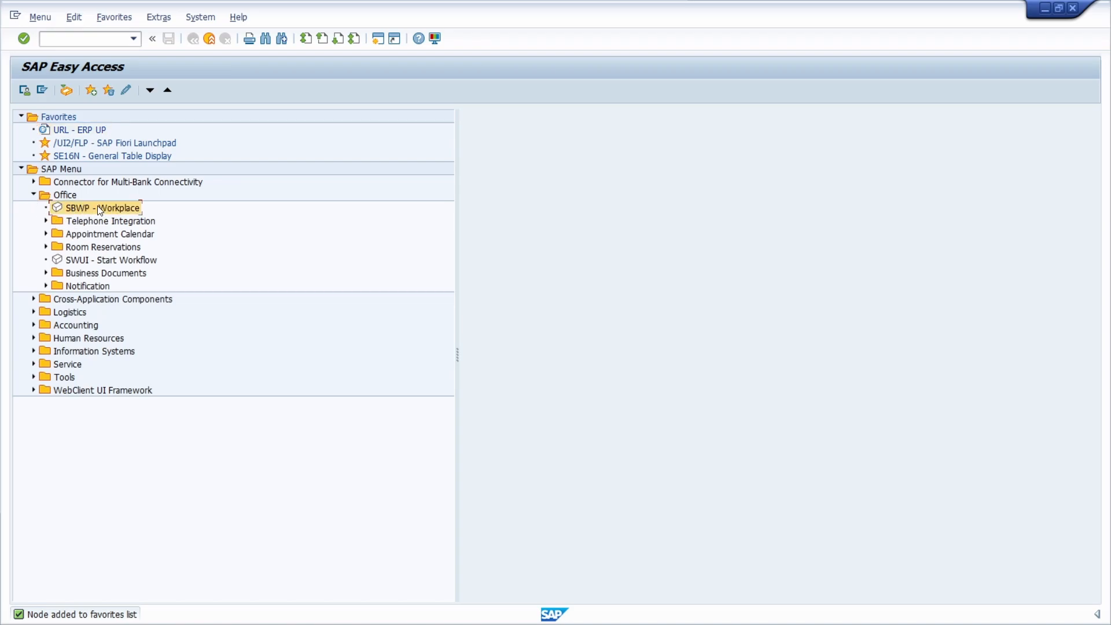
left_click(92, 91)
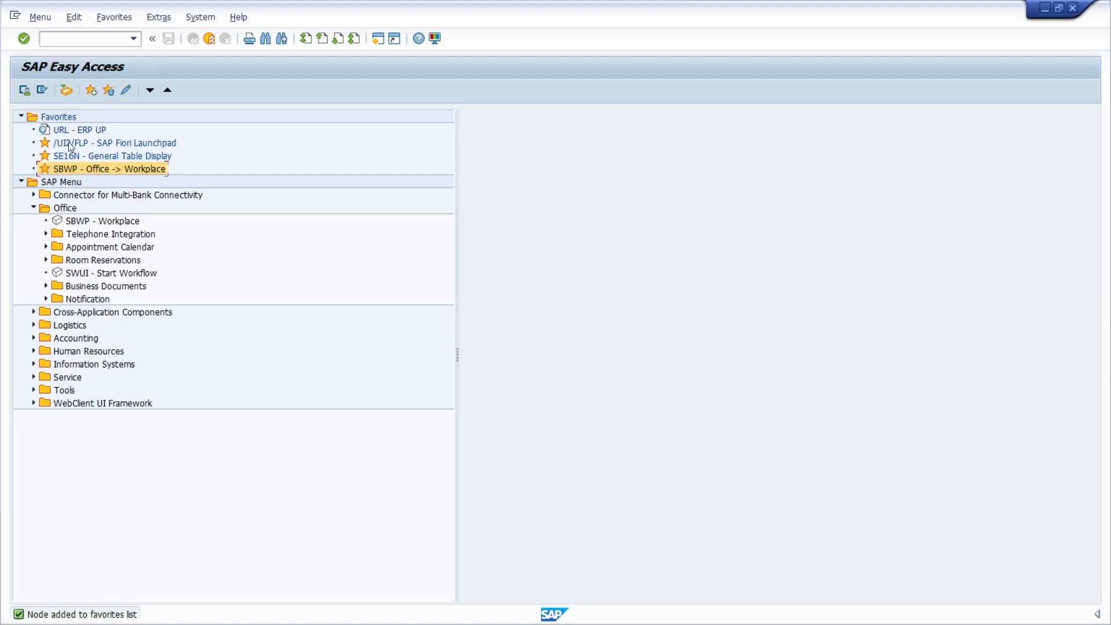
left_click(56, 119)
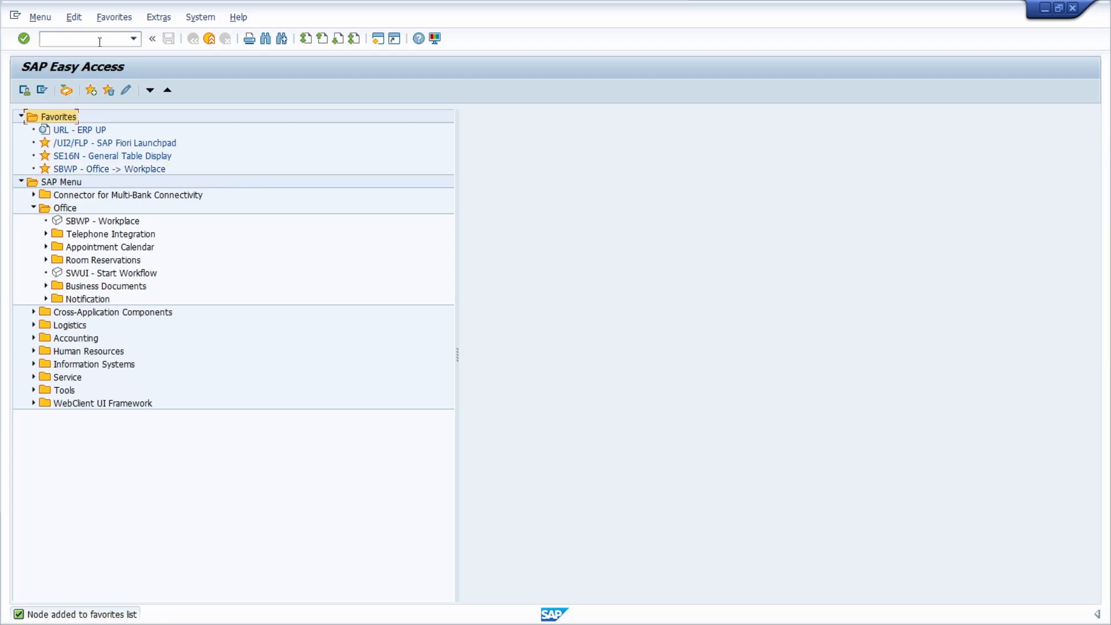
View the commands available for Favorites, and open transaction SE16 in an additional session with /ose16
left_click(114, 22)
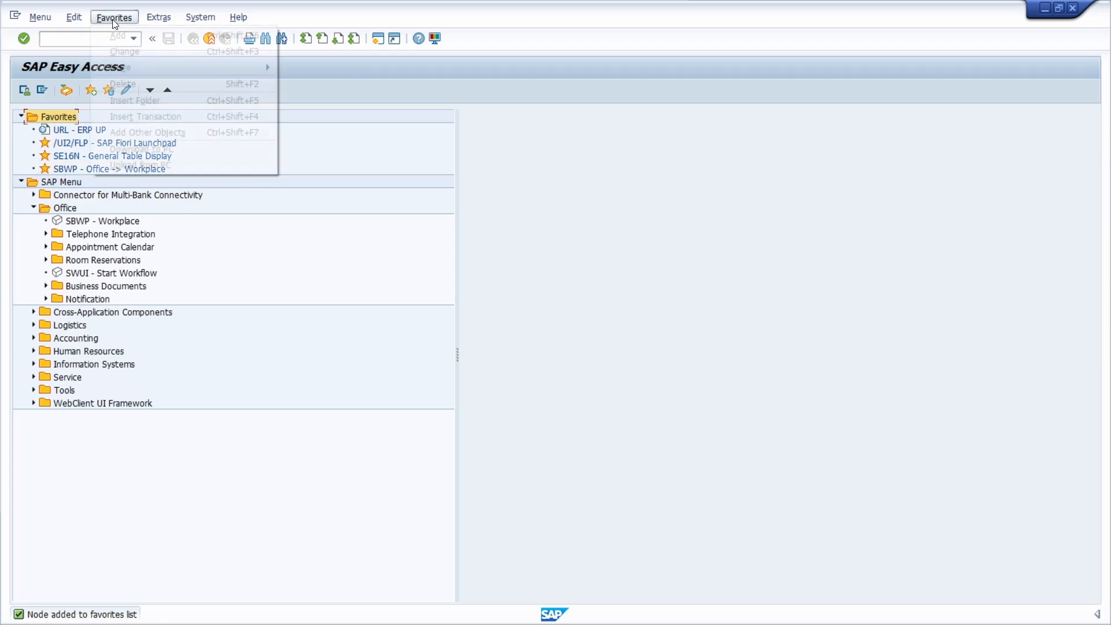
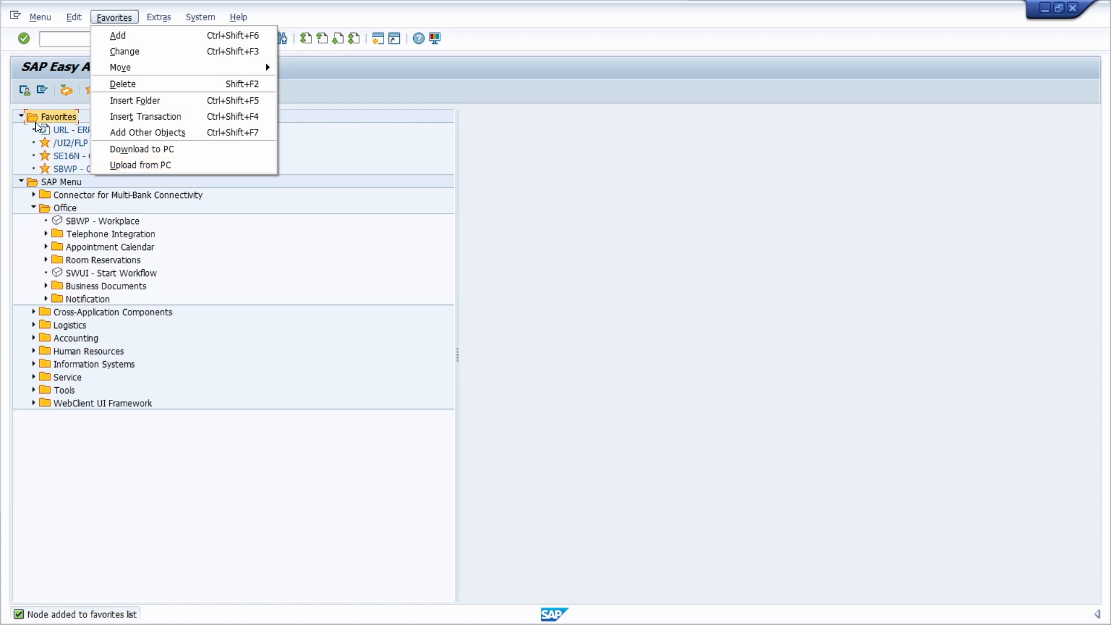
left_click(59, 119)
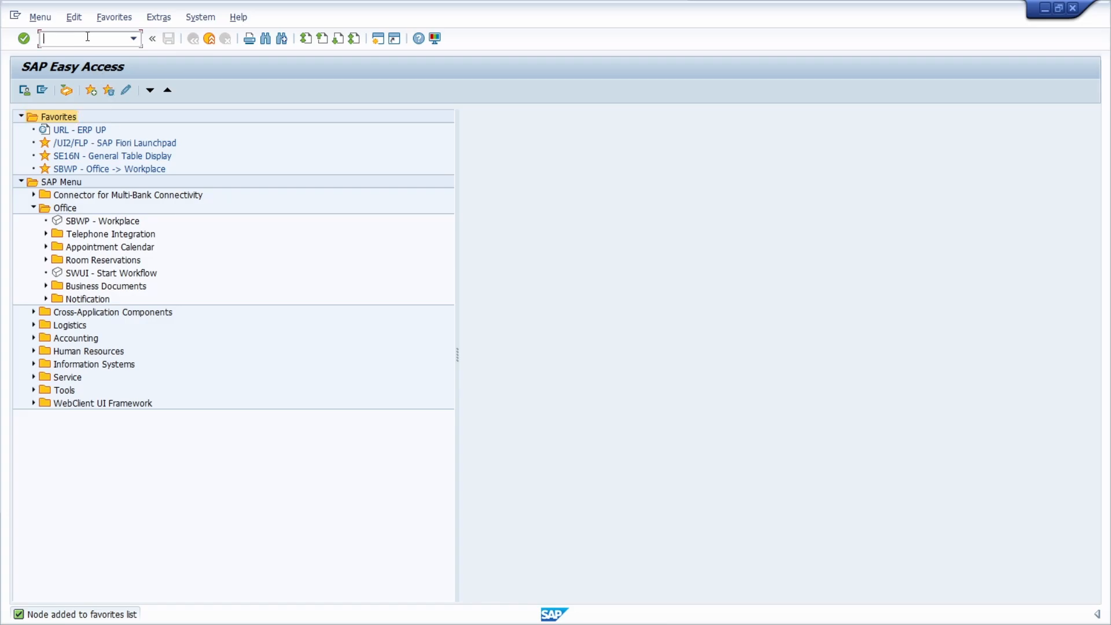
type("se16n")
key("Return")
left_click_drag(534, 15, 731, 48)
Add the Data Browser transaction to the Favorites with the command %_GCADDF, leave that session and refresh the Easy Access tree
left_click(442, 59)
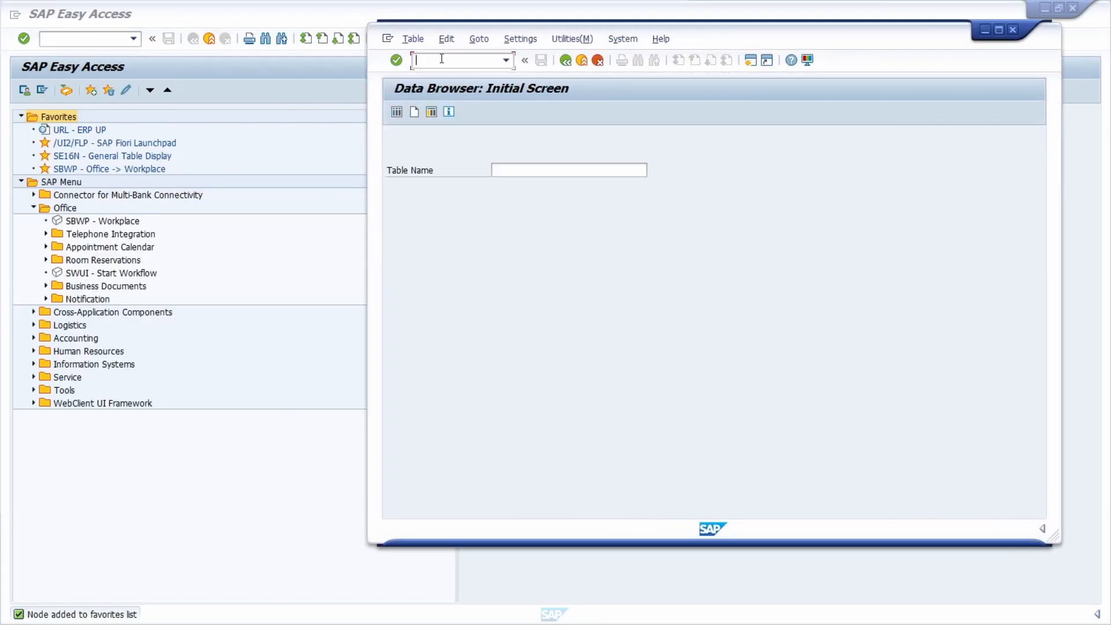
type("%")
type("_SCREEN")
key("Return")
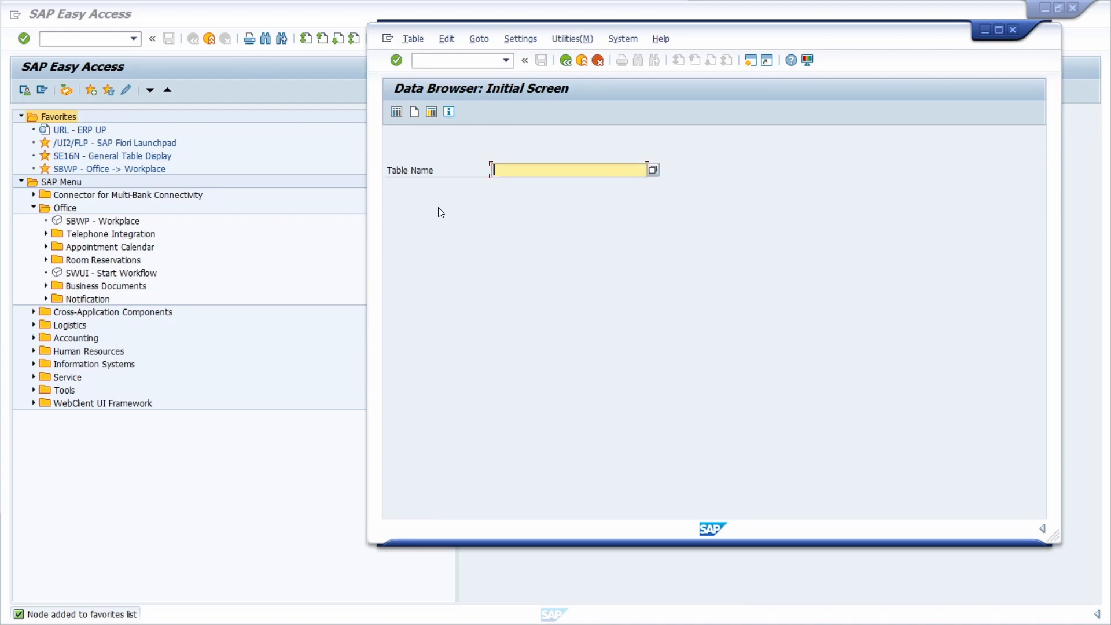
key("F3")
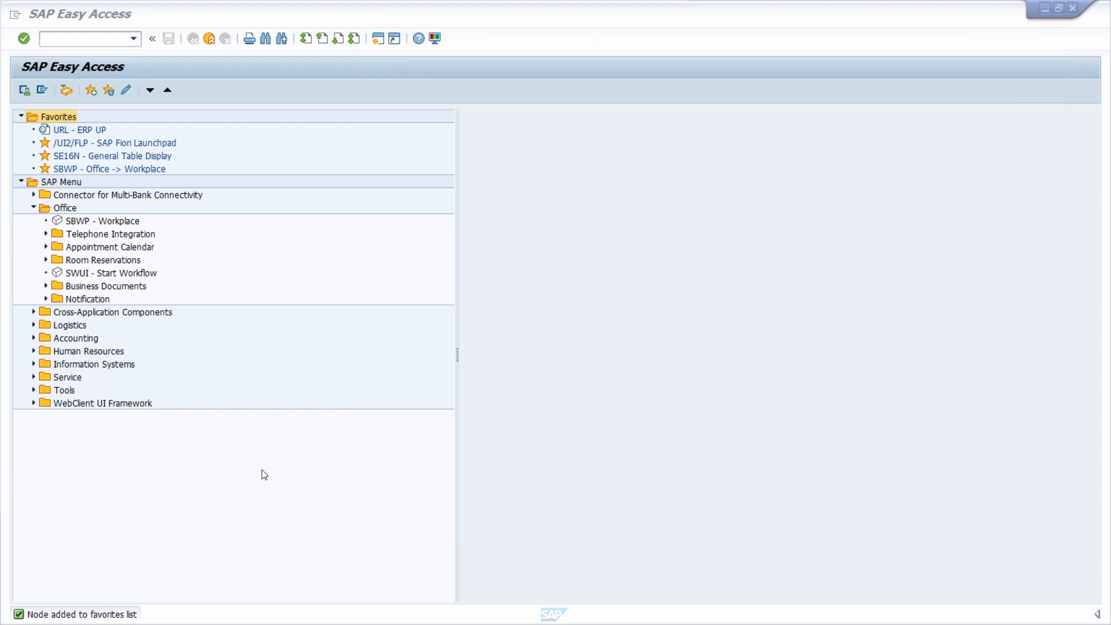
left_click(41, 89)
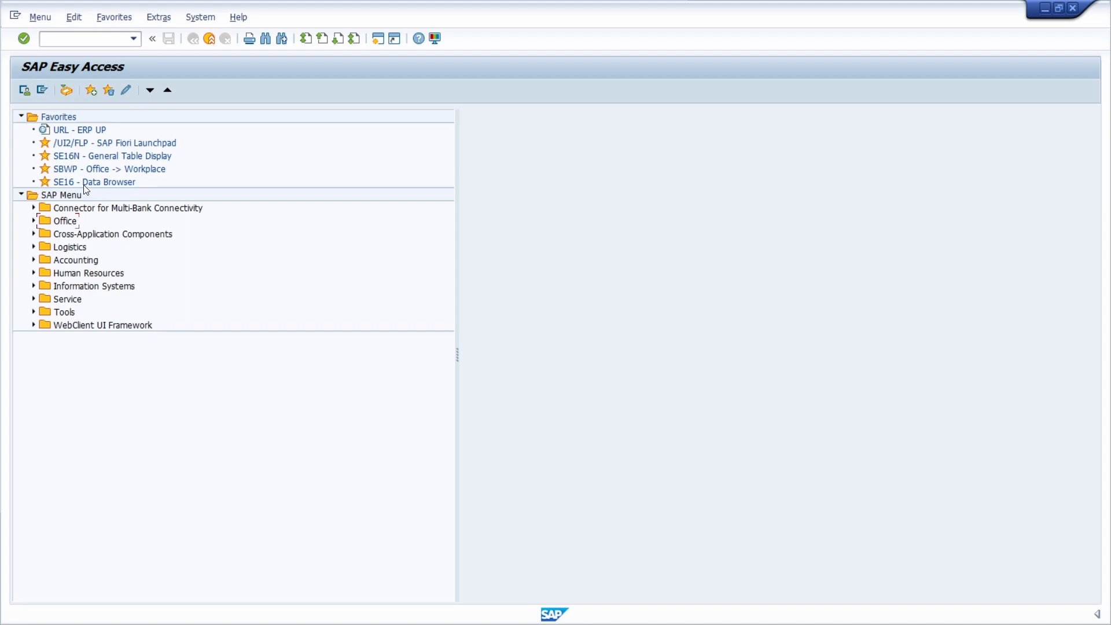
Try the SE16 Data Browser favorite, and select SBWP Workplace in the expanded Office folder
left_click(120, 183)
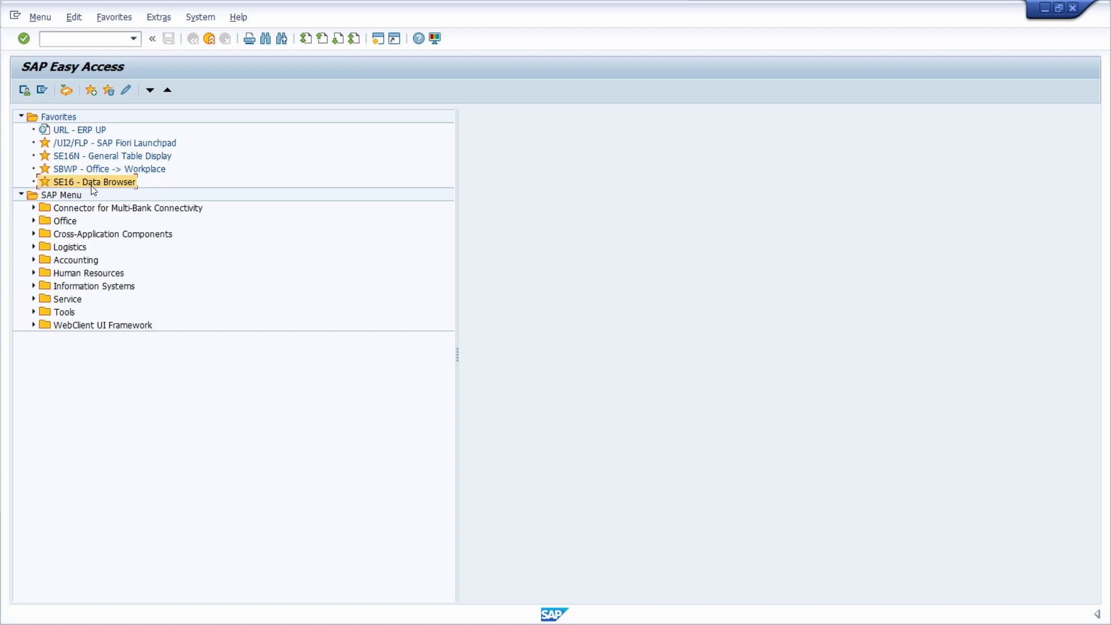
double_click(91, 185)
left_click(34, 222)
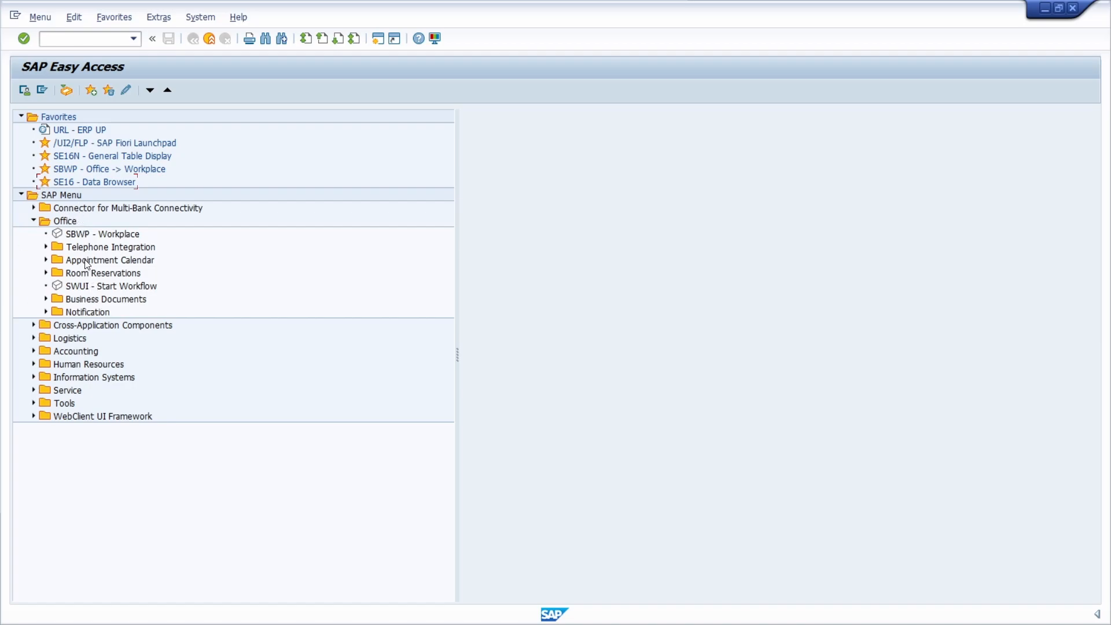
left_click(86, 234)
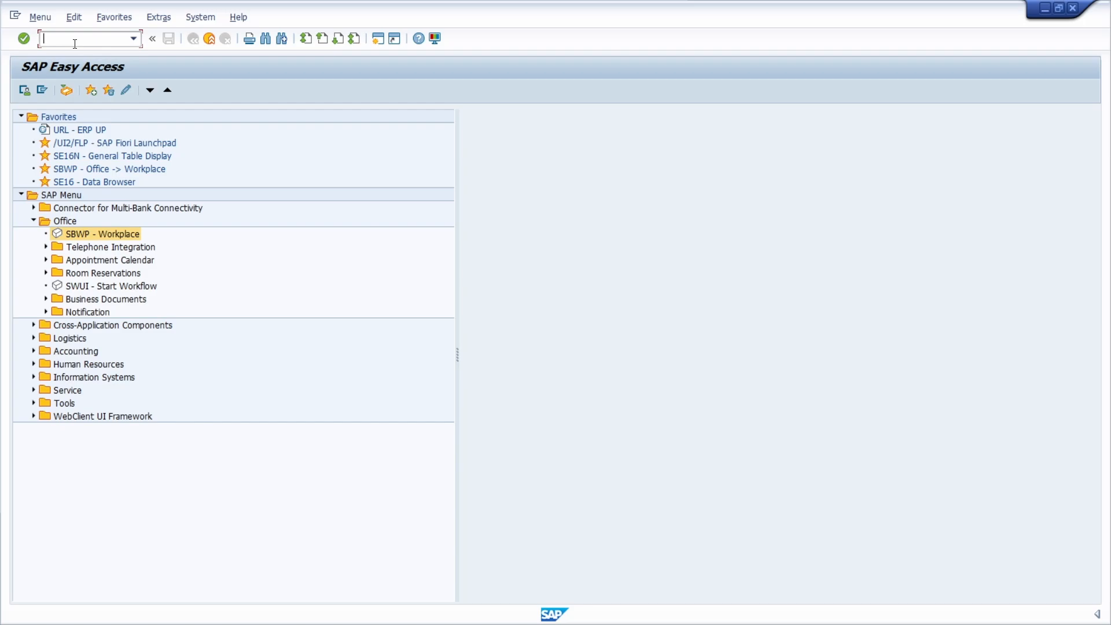
Call transaction SE16 from Easy Access without a prefix and return to the start screen
type("se16")
key("Return")
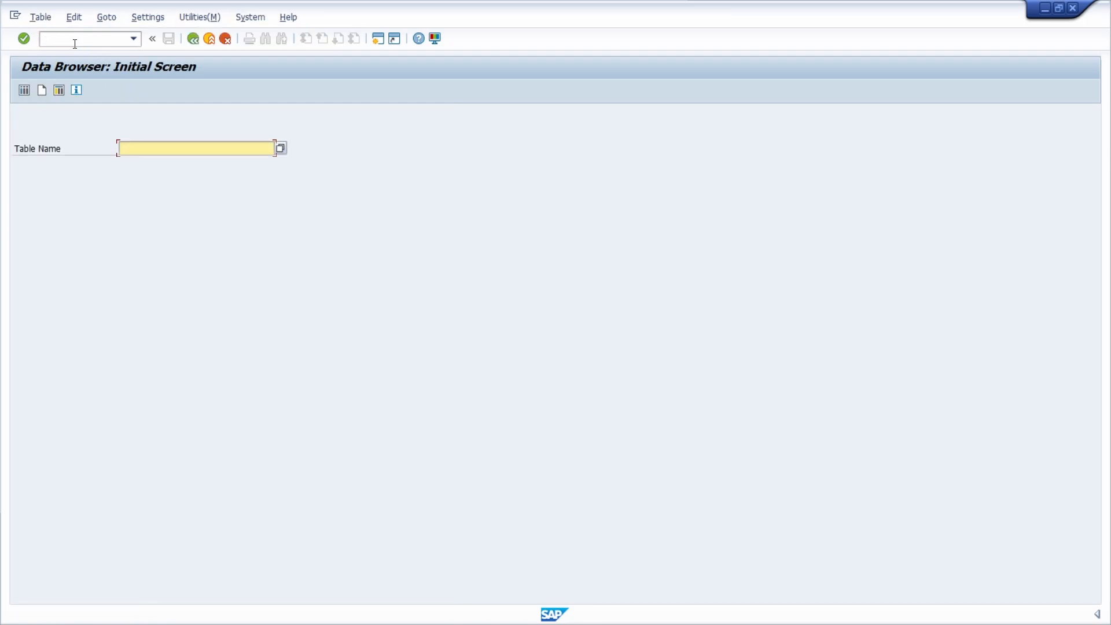
left_click(192, 46)
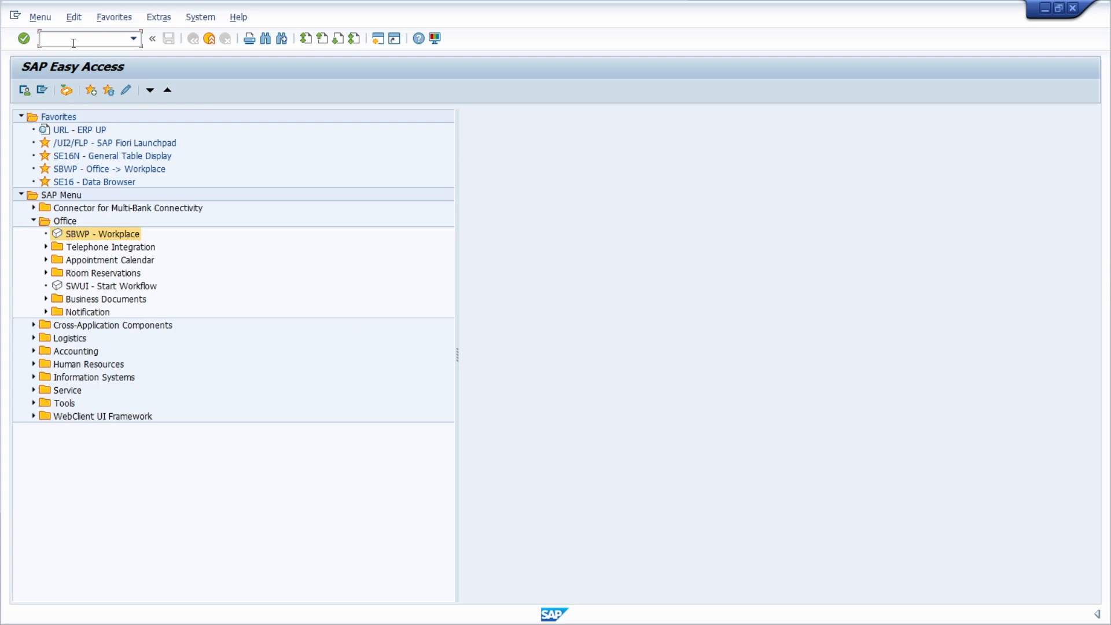
Try out the /n and /o prefixes in the command field, and call SE16 in the same session with /nse16
type("/n")
key("BackSpace")
key("BackSpace")
type("/o")
key("BackSpace")
type("nse16")
key("Return")
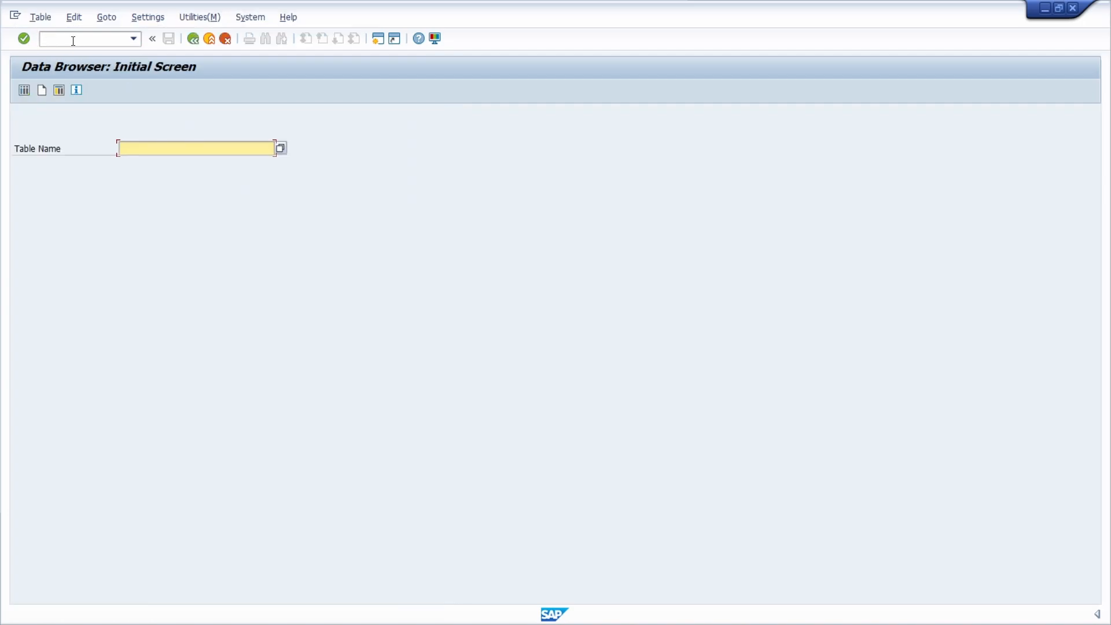
Switch directly from the Data Browser to the General Table Display with /nse16n
type("/n")
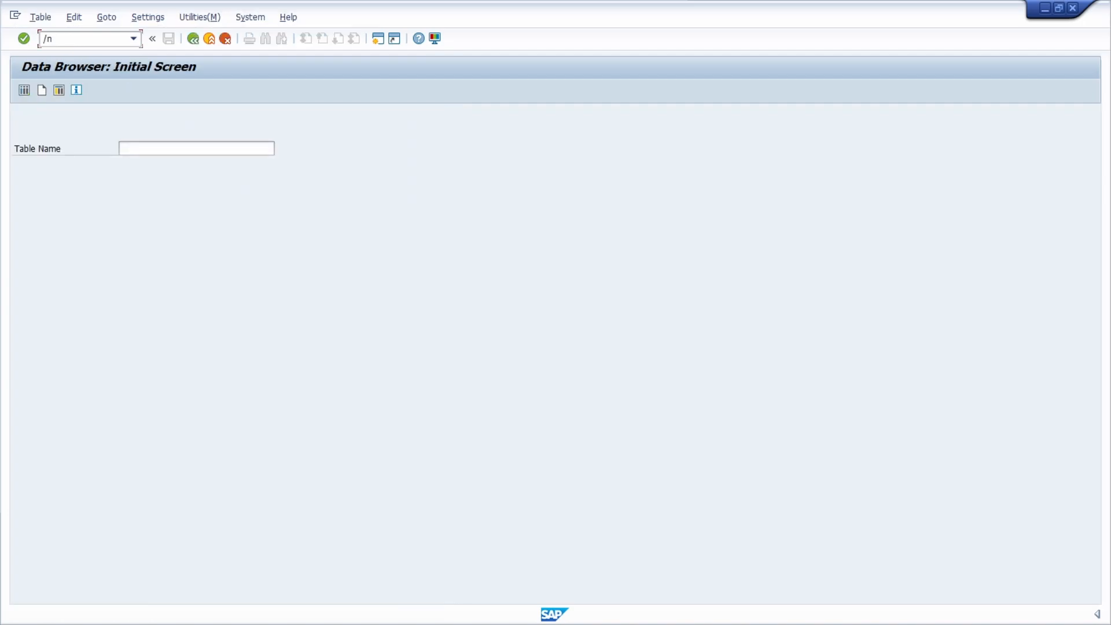
type("se16n")
key("Return")
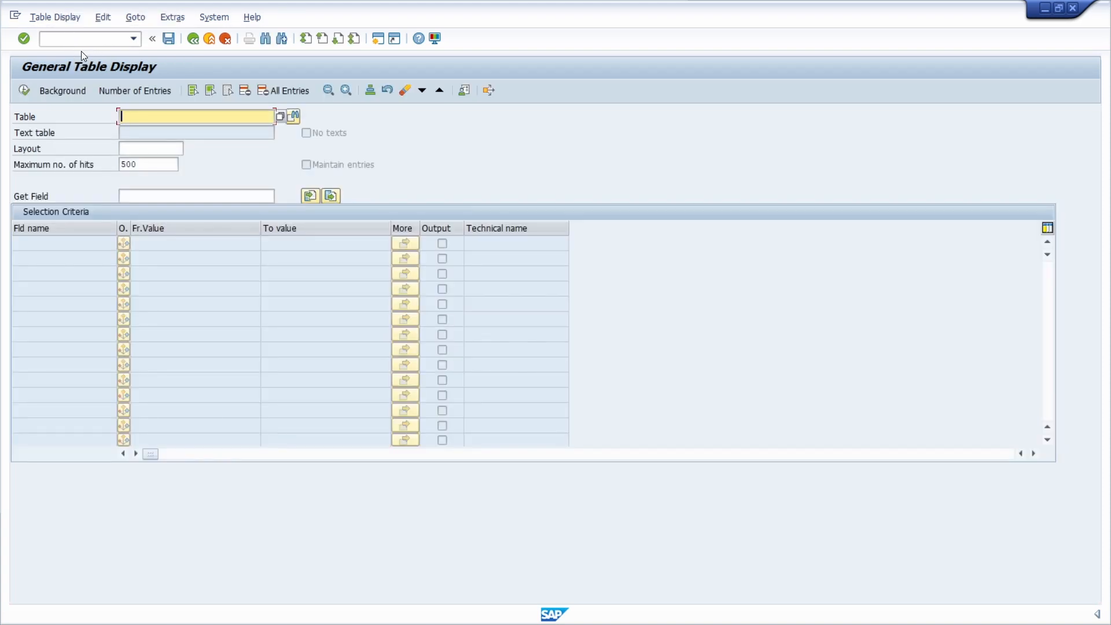
Move the focus from the Table field back to the command field
left_click(81, 39)
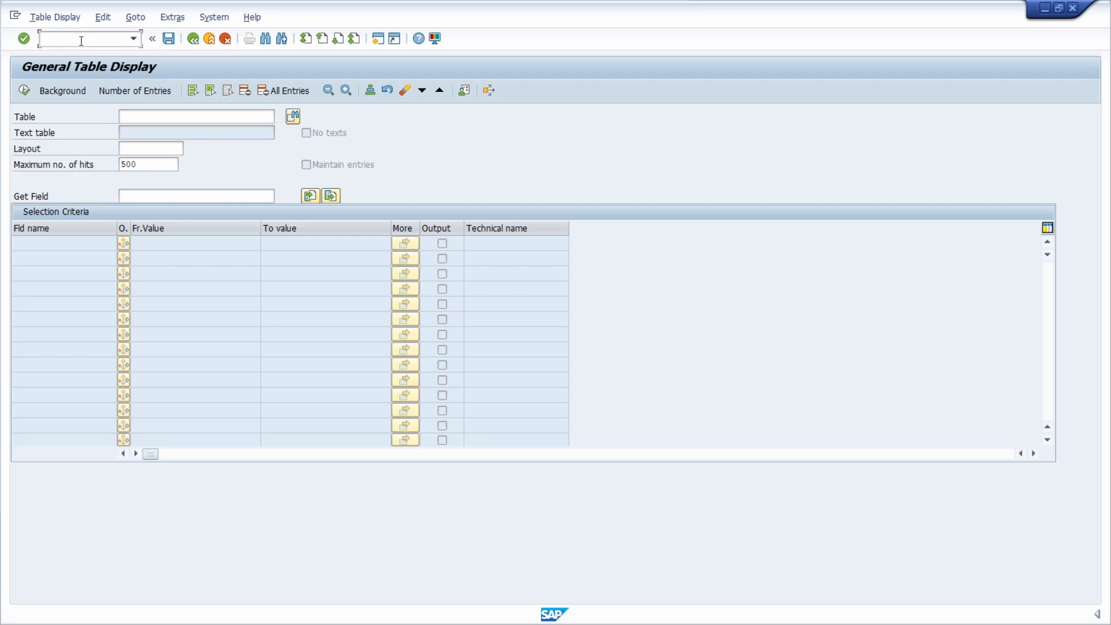
left_click(149, 116)
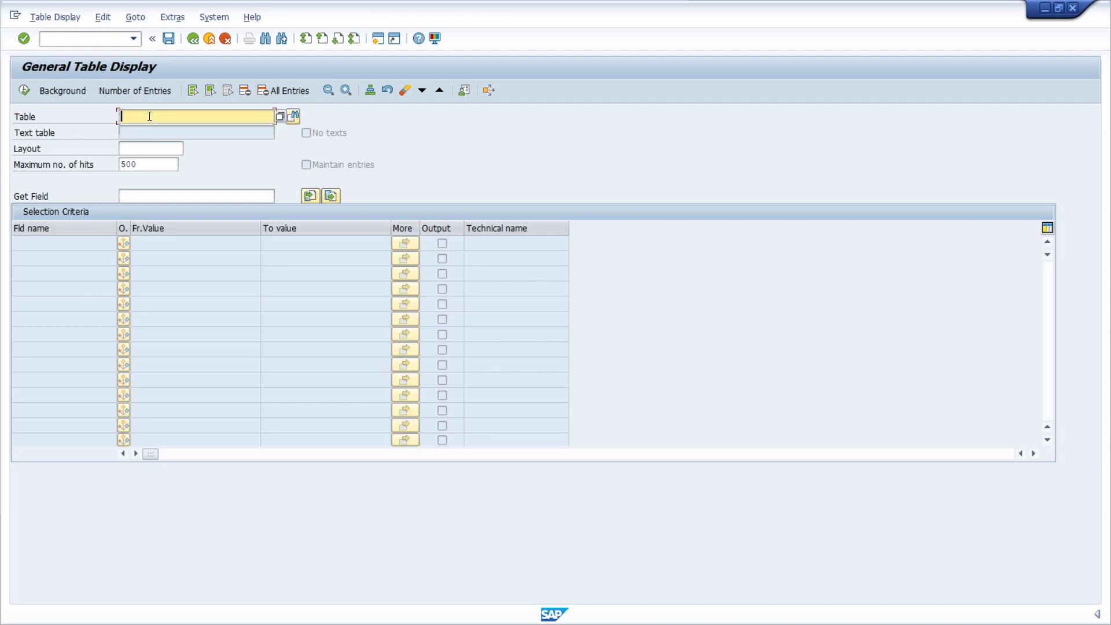
key("ctrl+slash")
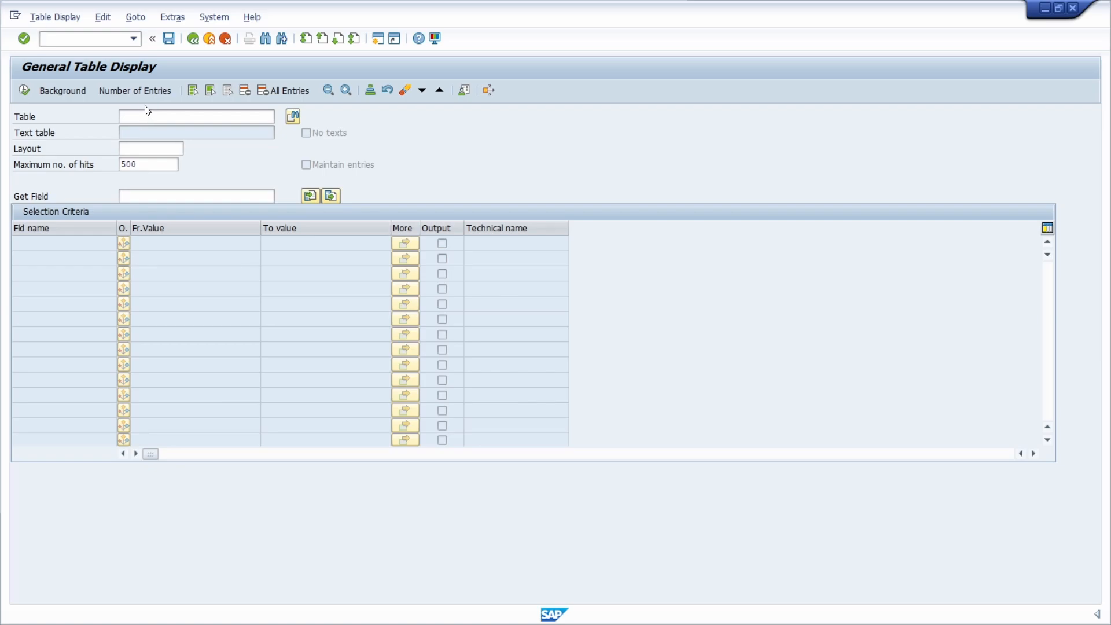
Read the command field's help on calling transactions, managing sessions and logging off, including /nend and /nex, and close it
key("F1")
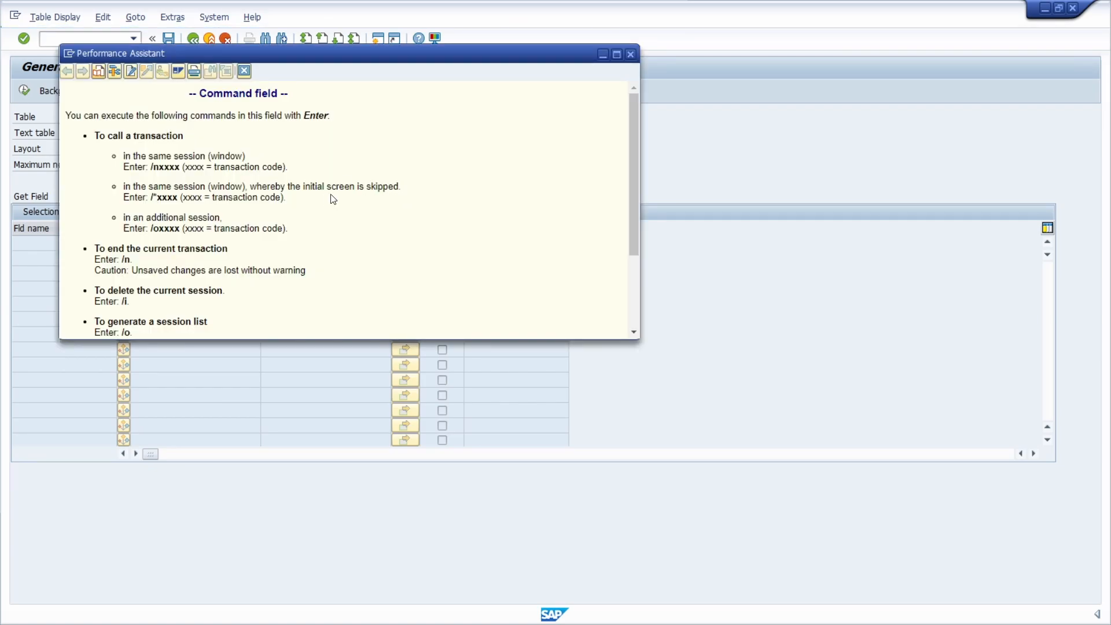
scroll(338, 192, "down", 3)
scroll(124, 258, "up", 3)
left_click_drag(150, 166, 155, 198)
left_click(153, 229)
left_click_drag(154, 229, 160, 229)
left_click_drag(129, 290, 124, 301)
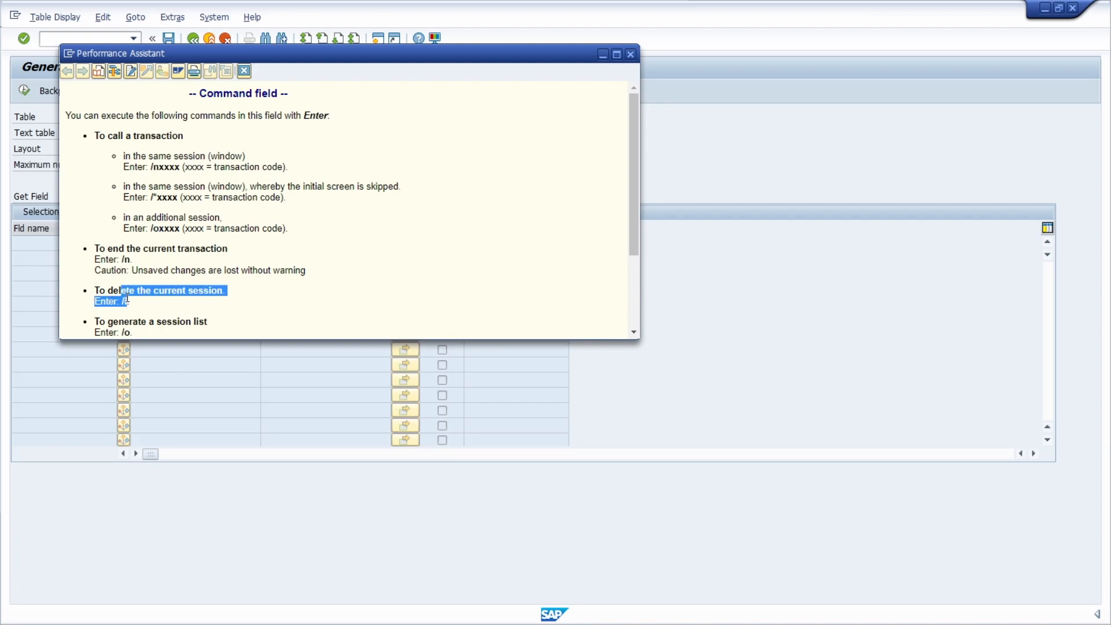
left_click(129, 299)
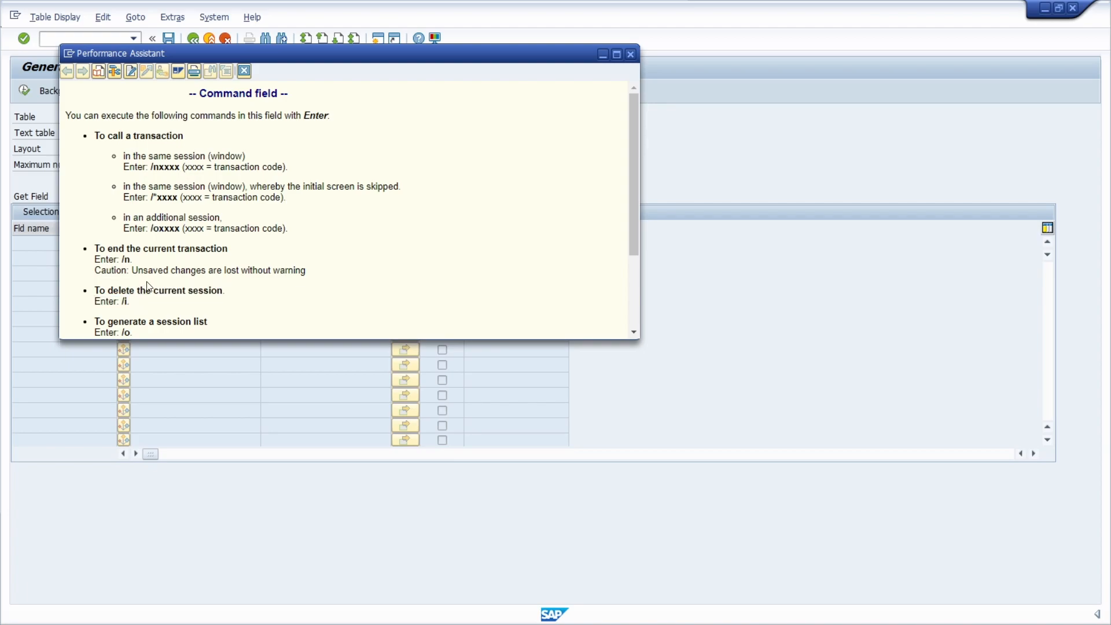
scroll(147, 284, "down", 4)
left_click_drag(120, 313, 140, 314)
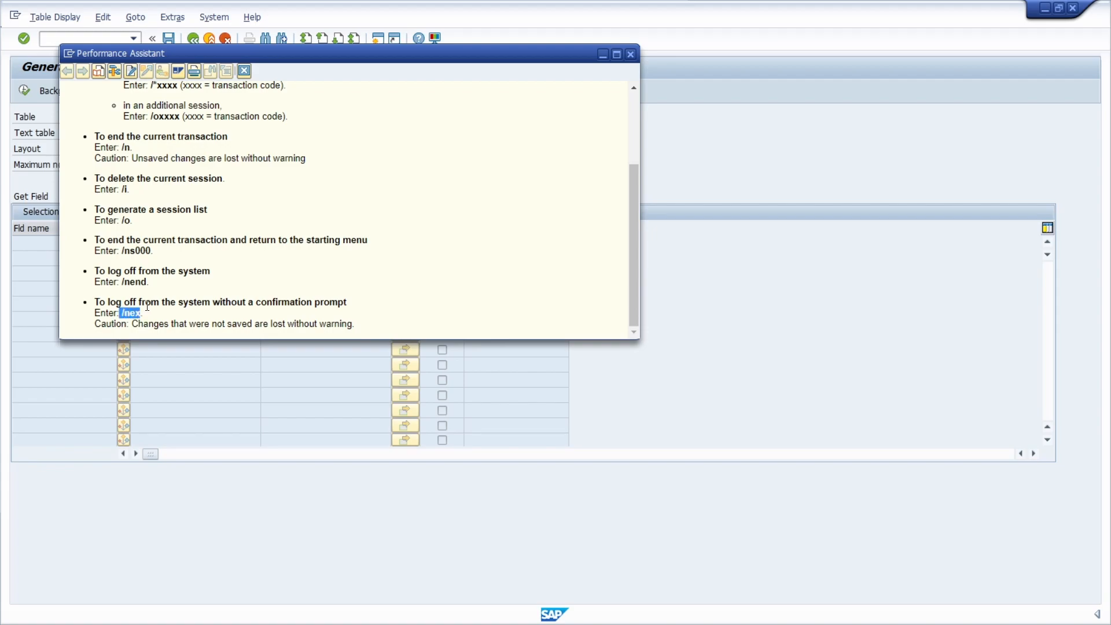
left_click_drag(121, 282, 147, 284)
left_click(631, 54)
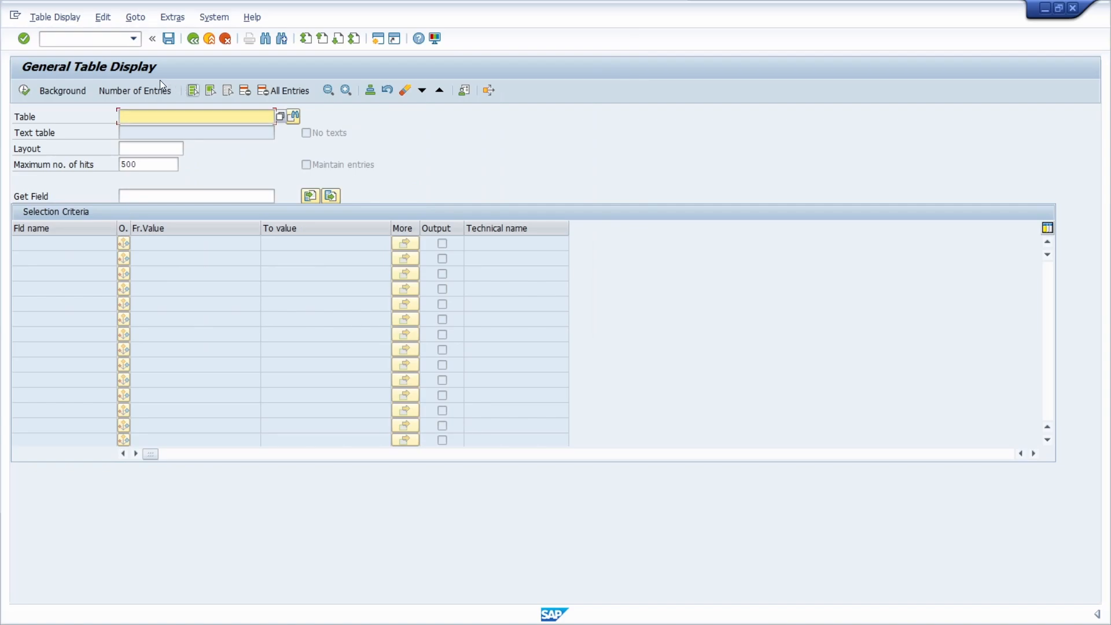
Show the command field's history of previously entered commands
left_click(134, 41)
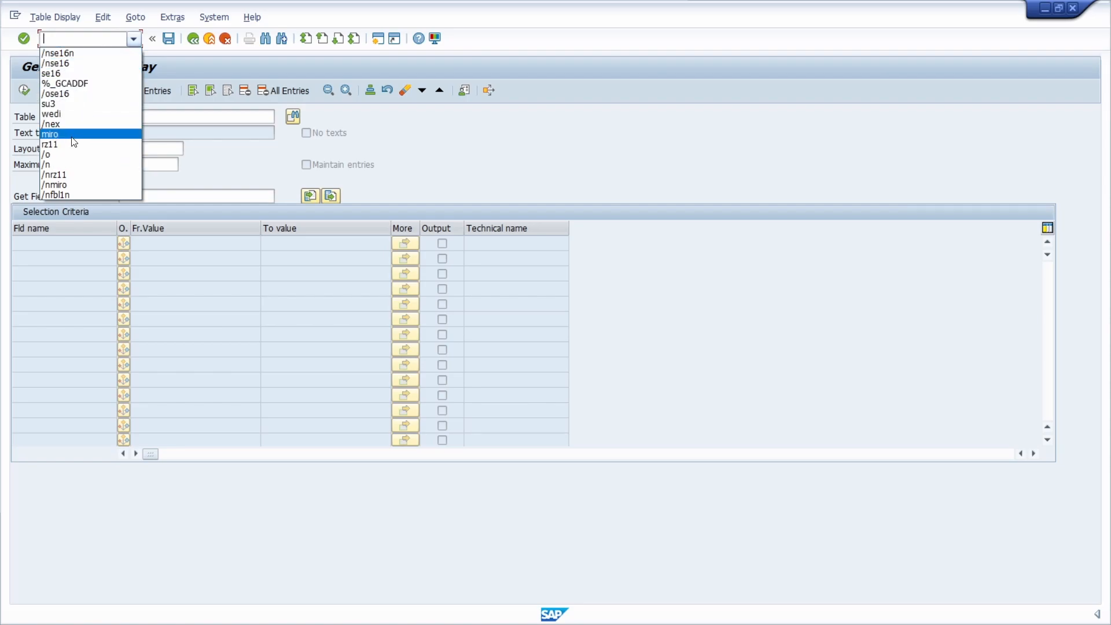
left_click(78, 105)
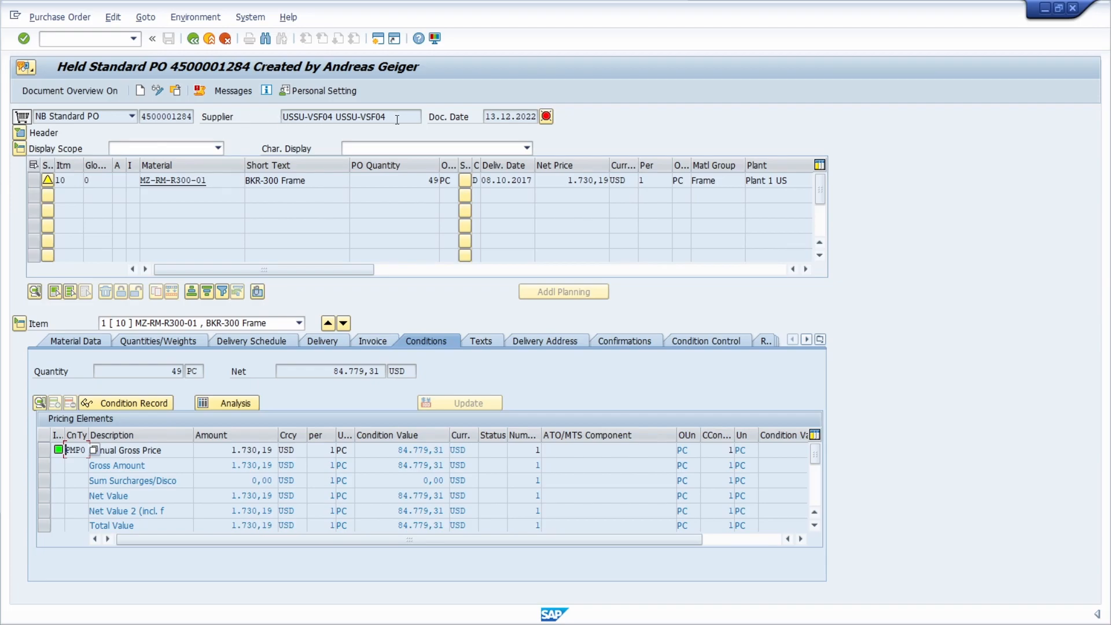
Display the supplier's business partner record from the purchase order's Supplier field, and return to the order
left_click(100, 38)
double_click(317, 119)
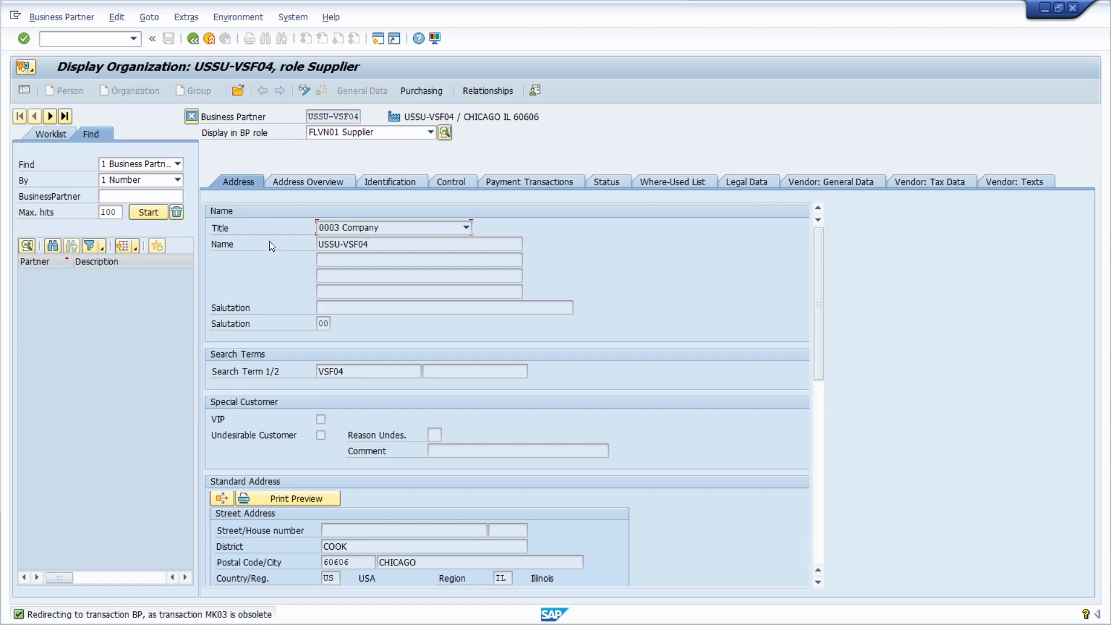
left_click(193, 38)
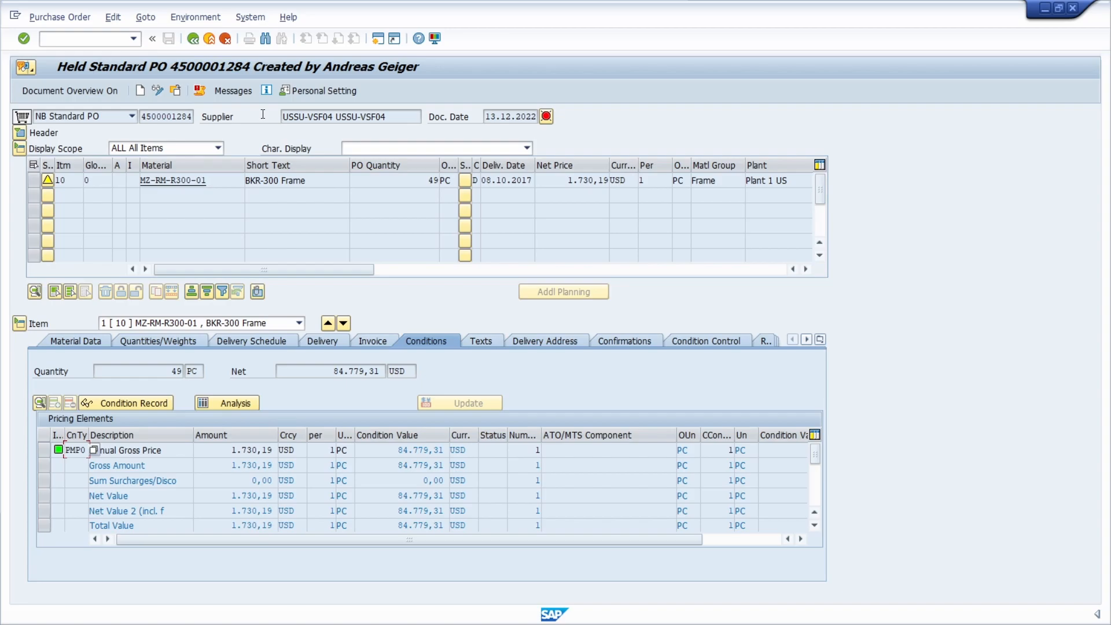
left_click(415, 113)
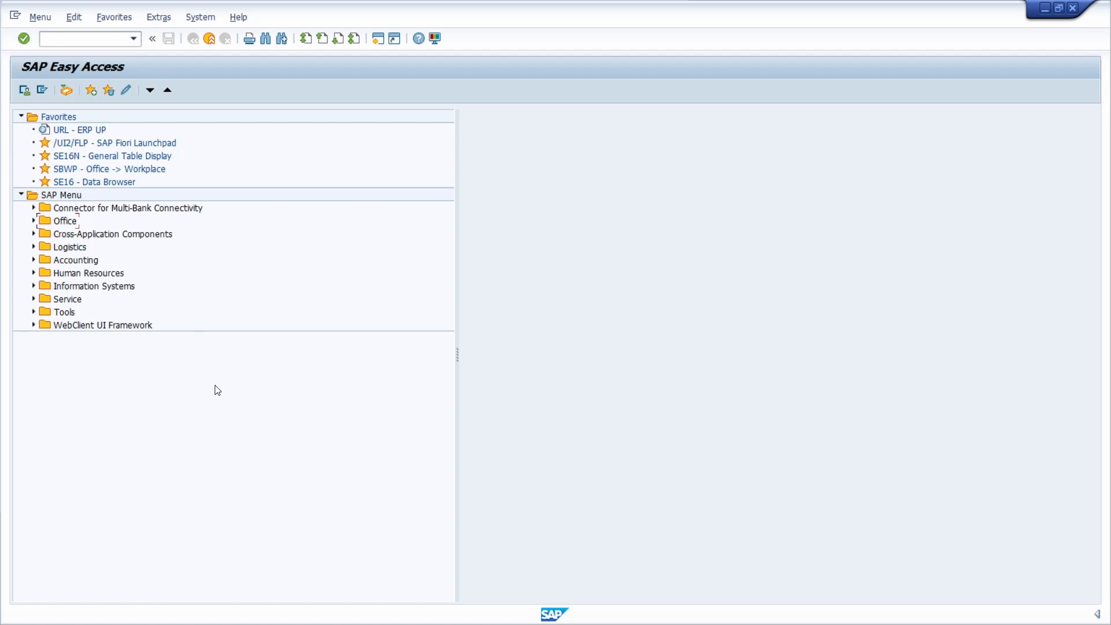
Set MIRO as the start transaction, and enter miro in the command field without executing it
left_click(165, 18)
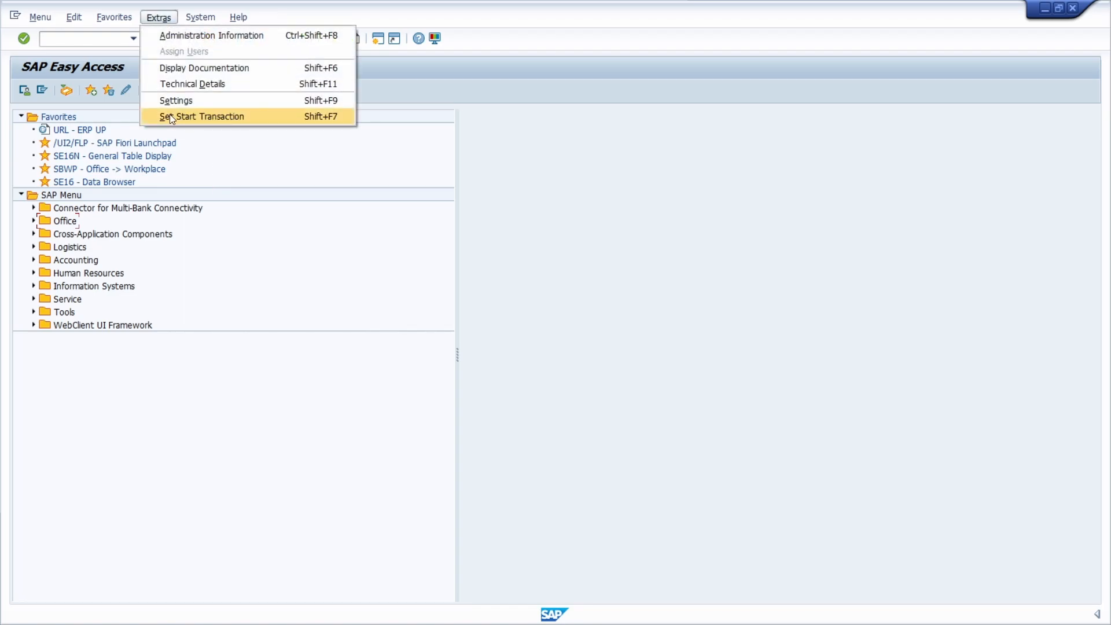
left_click(244, 116)
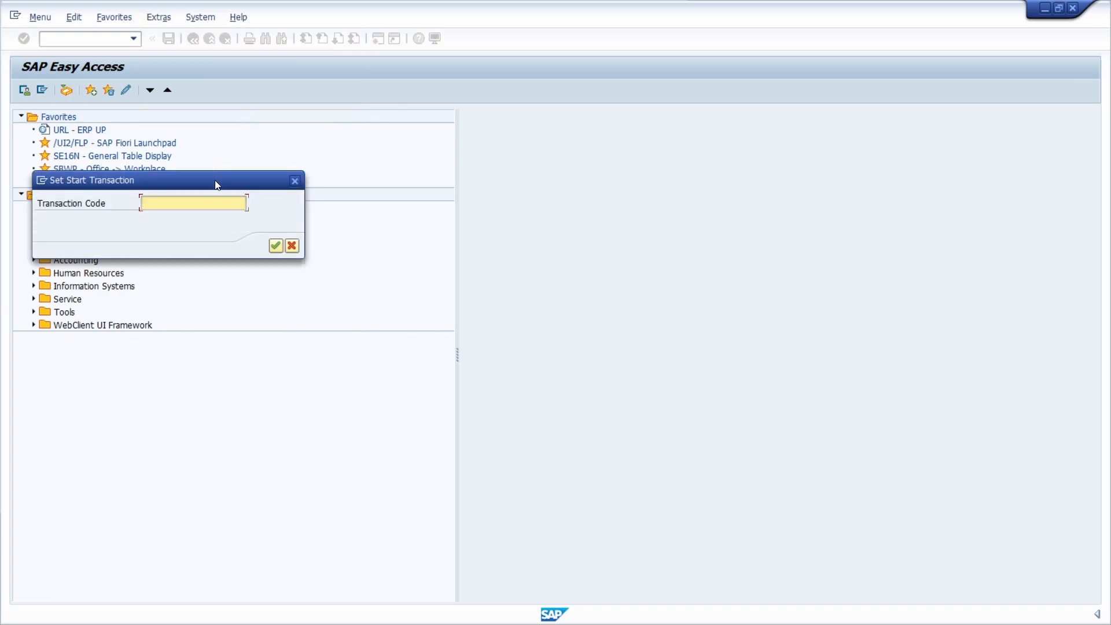
type("MIRO")
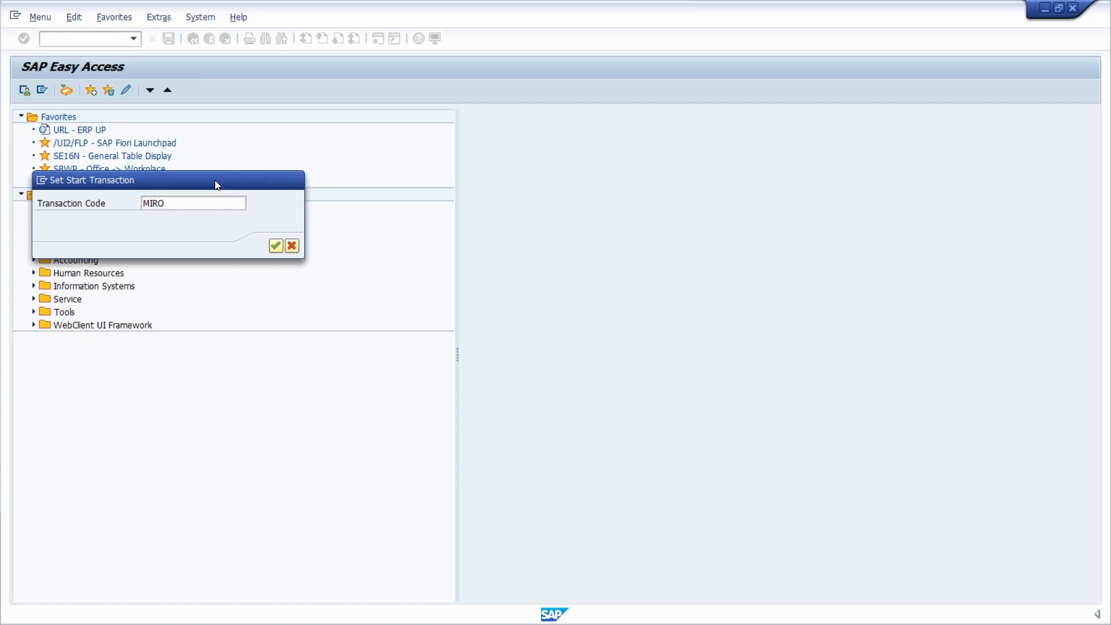
key("Return")
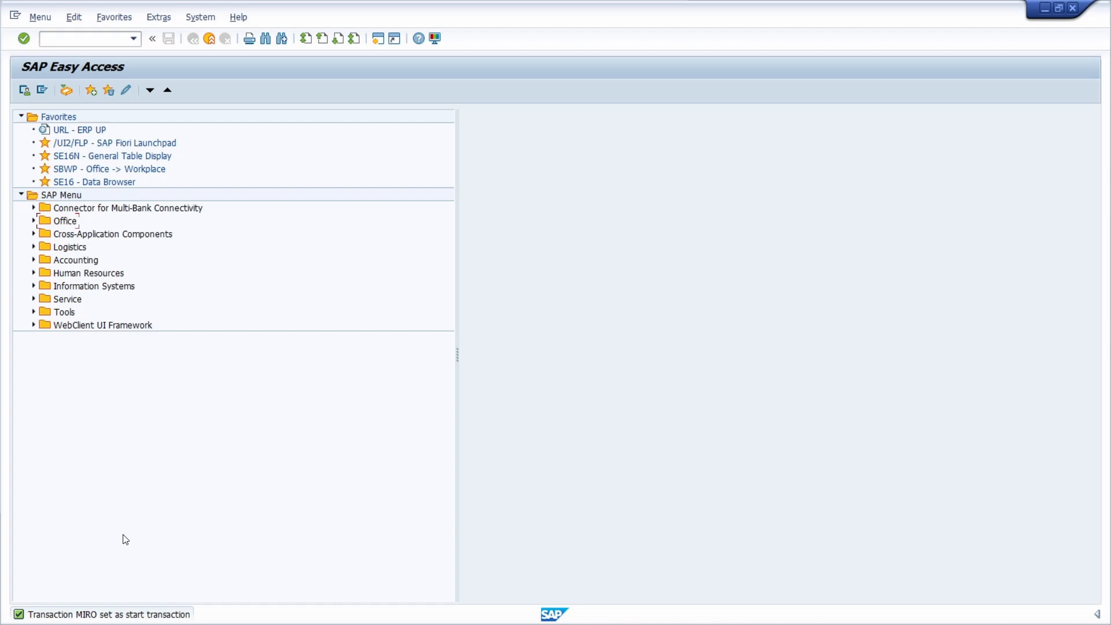
type("miro")
Change the start transaction to SE16N
left_click(164, 22)
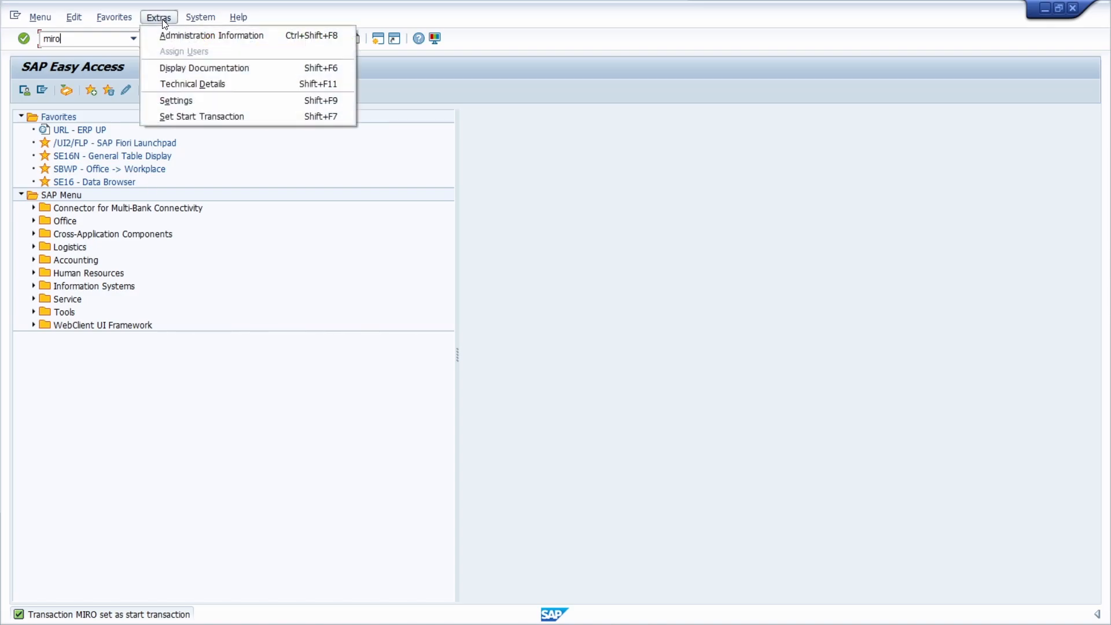
left_click(183, 115)
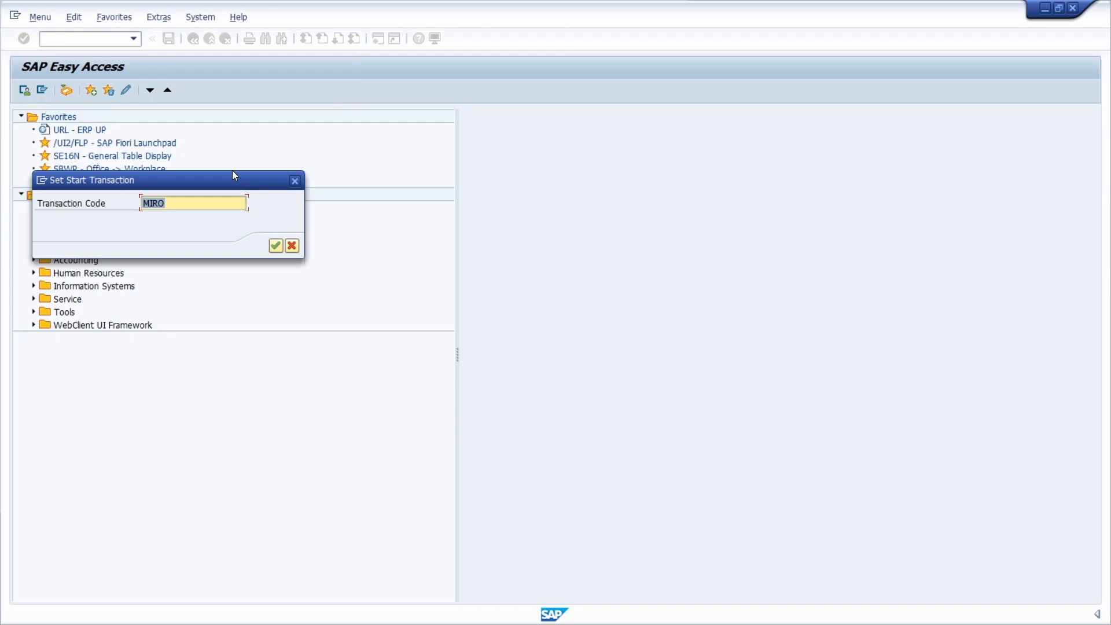
type("SE16N")
key("Return")
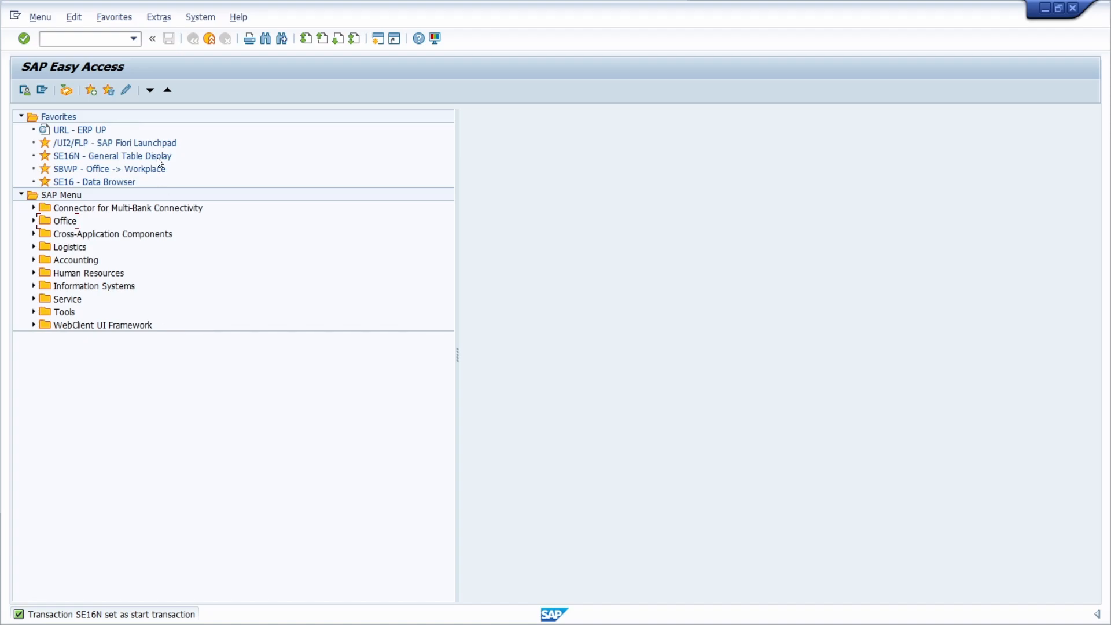
Clear the start transaction so that no transaction is defined at logon
left_click(159, 17)
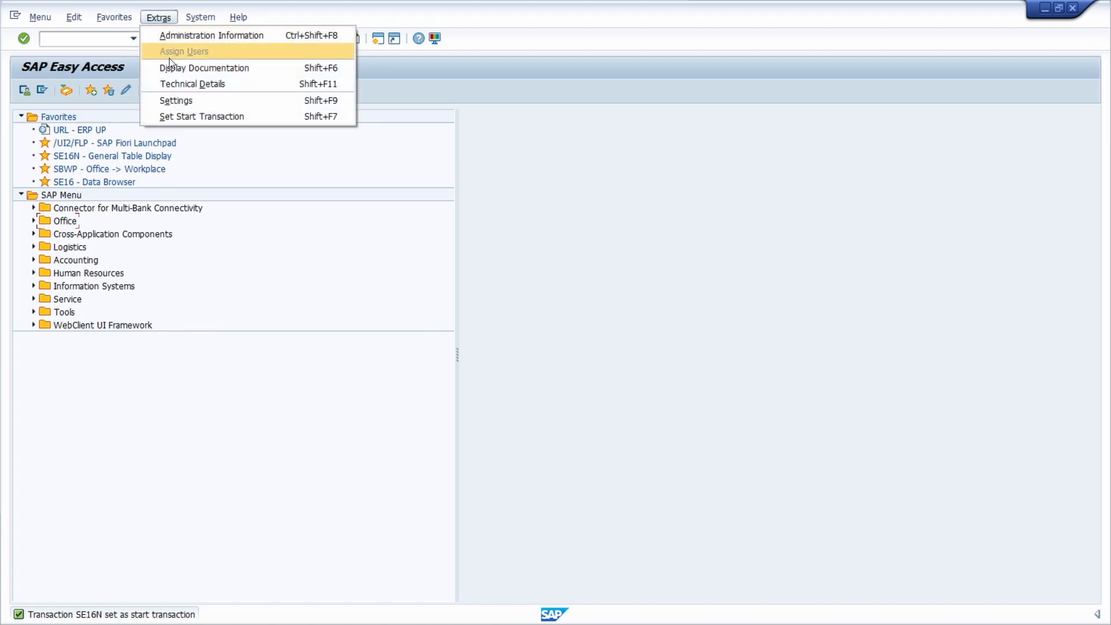
left_click(189, 112)
key("Delete")
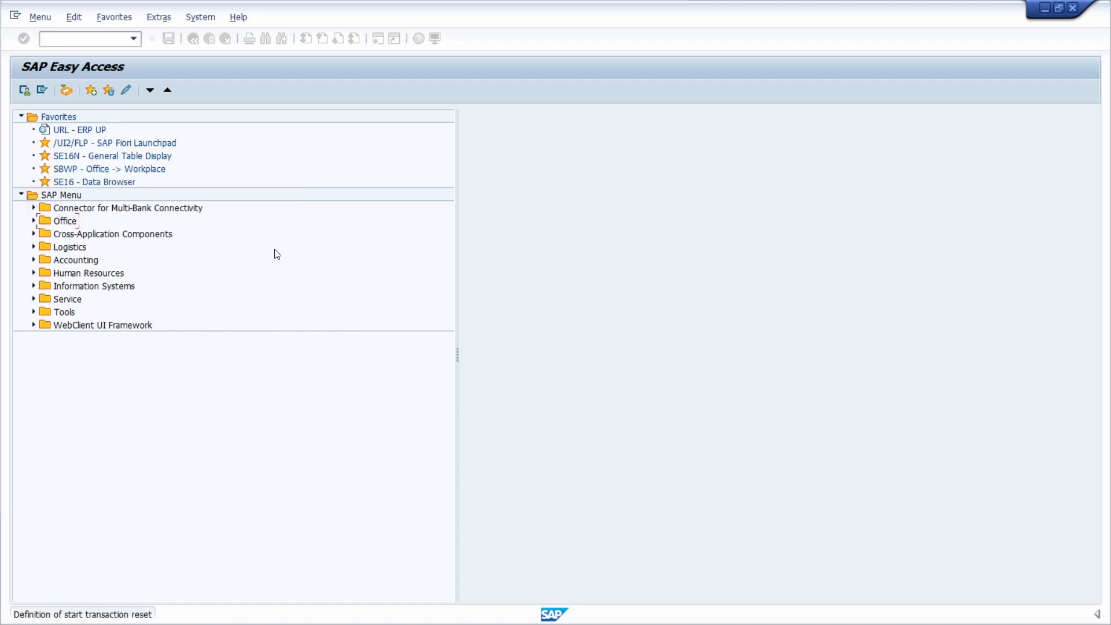
left_click(275, 246)
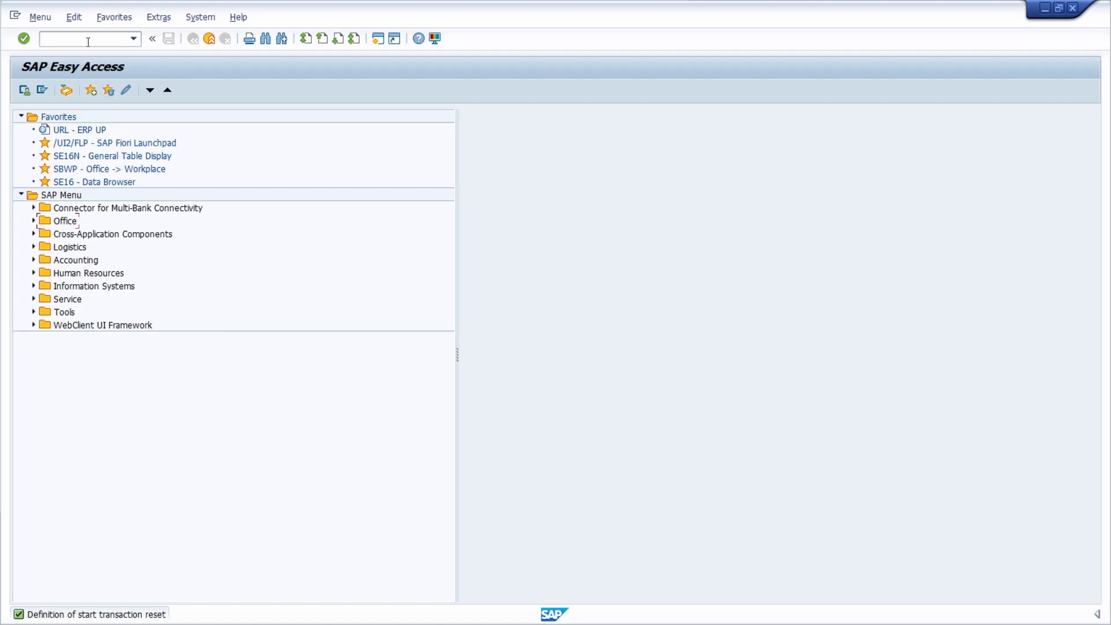
Start transaction se16n from the command field, and switch from there directly to SE16 with /nse16
type("se16n")
key("Return")
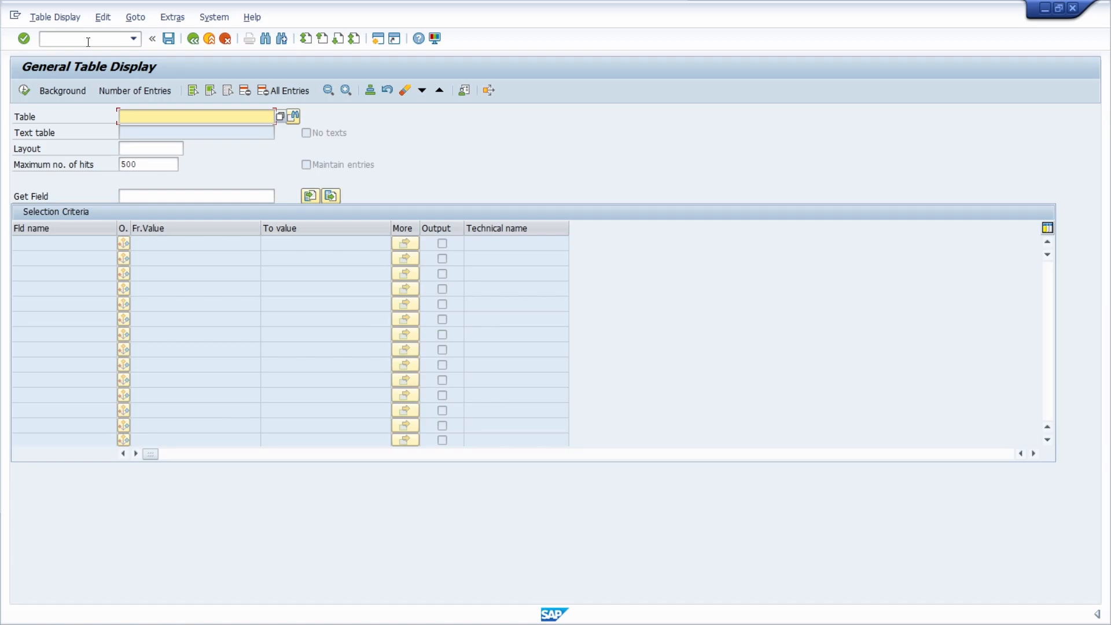
left_click(88, 42)
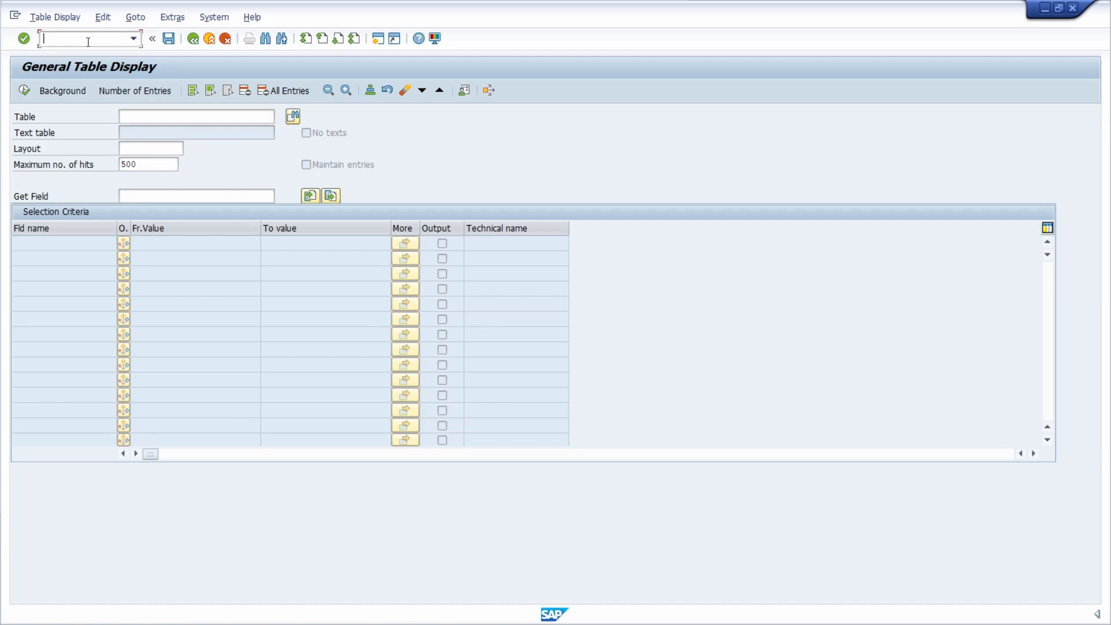
type("/nse16")
key("Return")
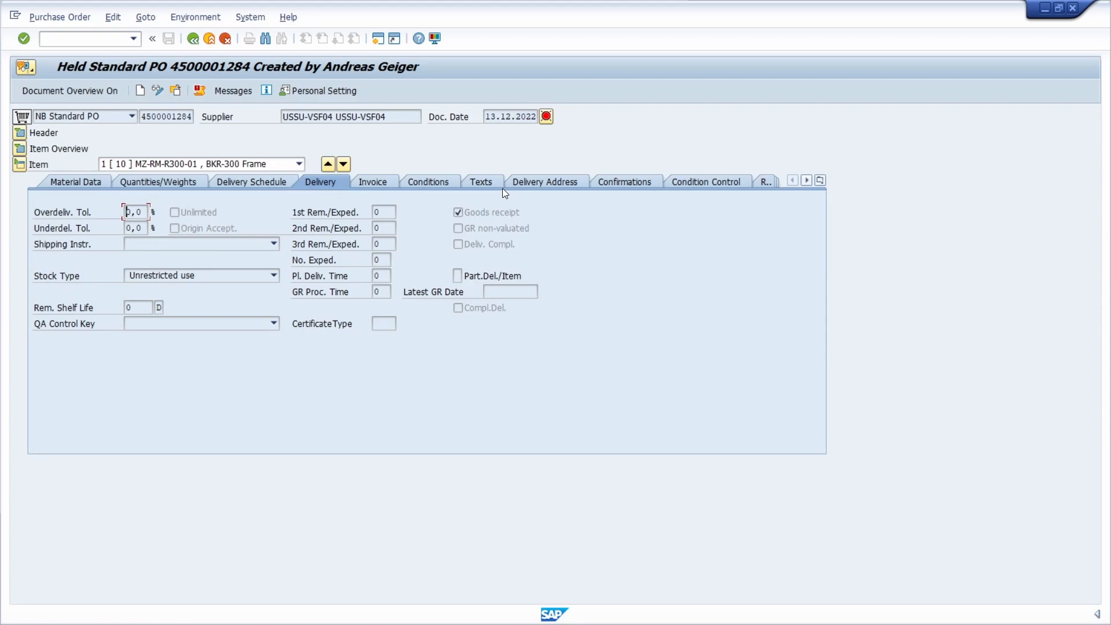
Display the field help for GR non-valuated, look up its goods receipt definition, and return to the help text
left_click(496, 233)
key("F1")
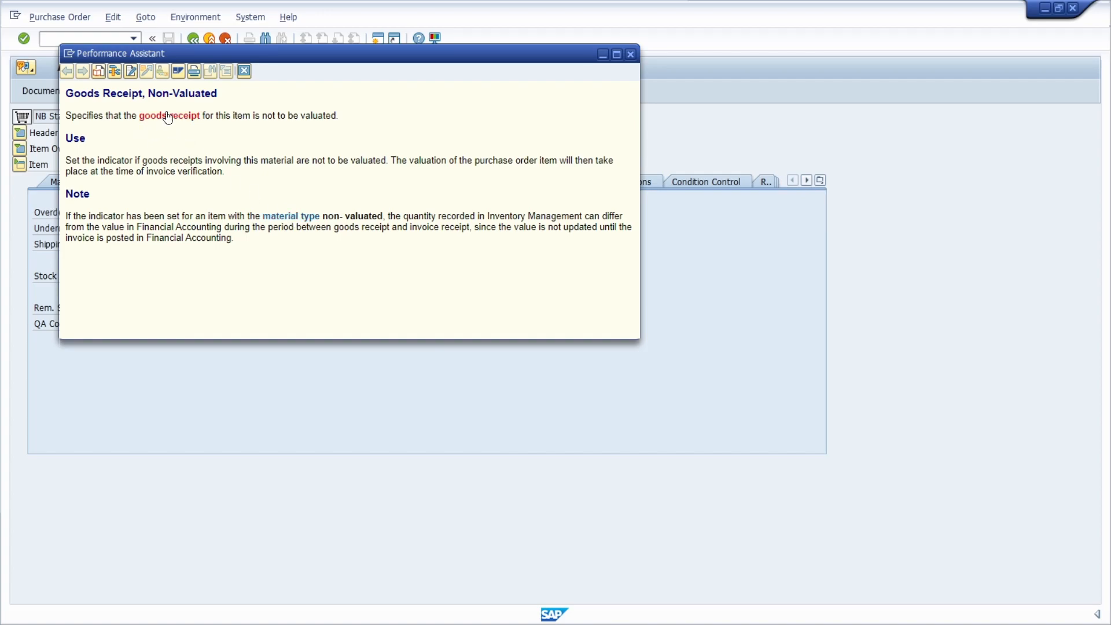
left_click(165, 120)
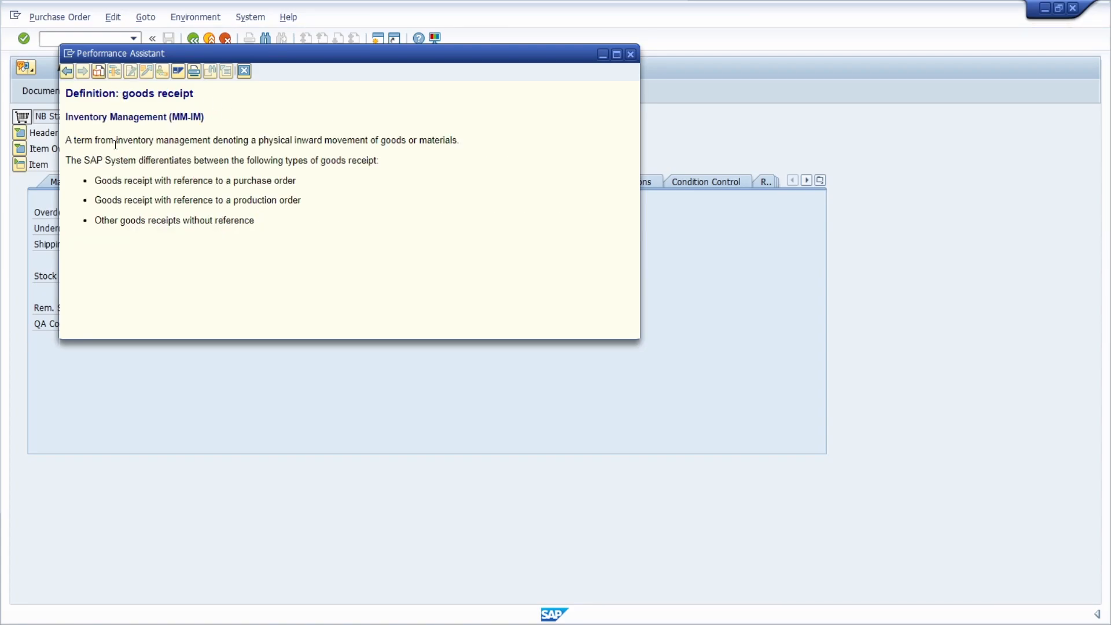
left_click(67, 72)
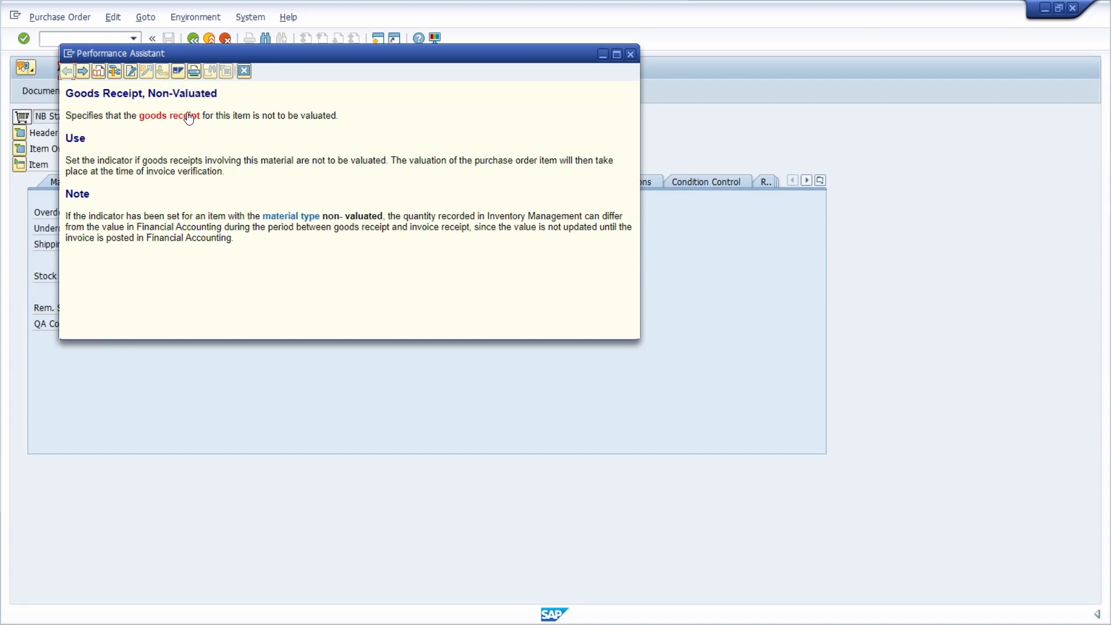
Show the technical information of the GR non-valuated field, display its data element WEUNB, and return to close the information
left_click(114, 71)
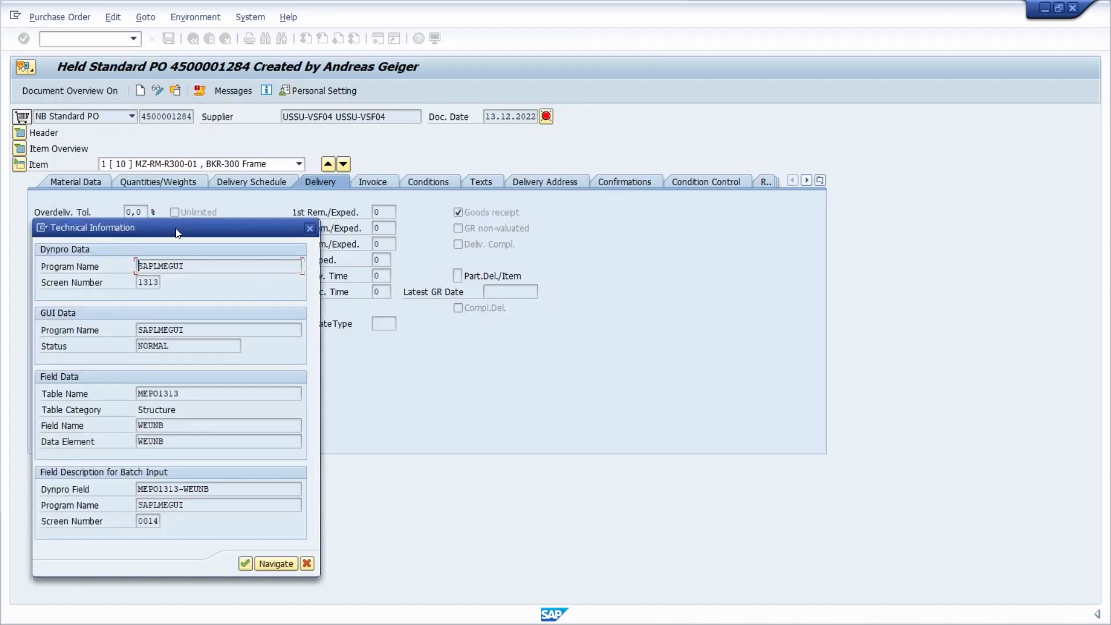
double_click(180, 428)
left_click_drag(185, 443, 126, 442)
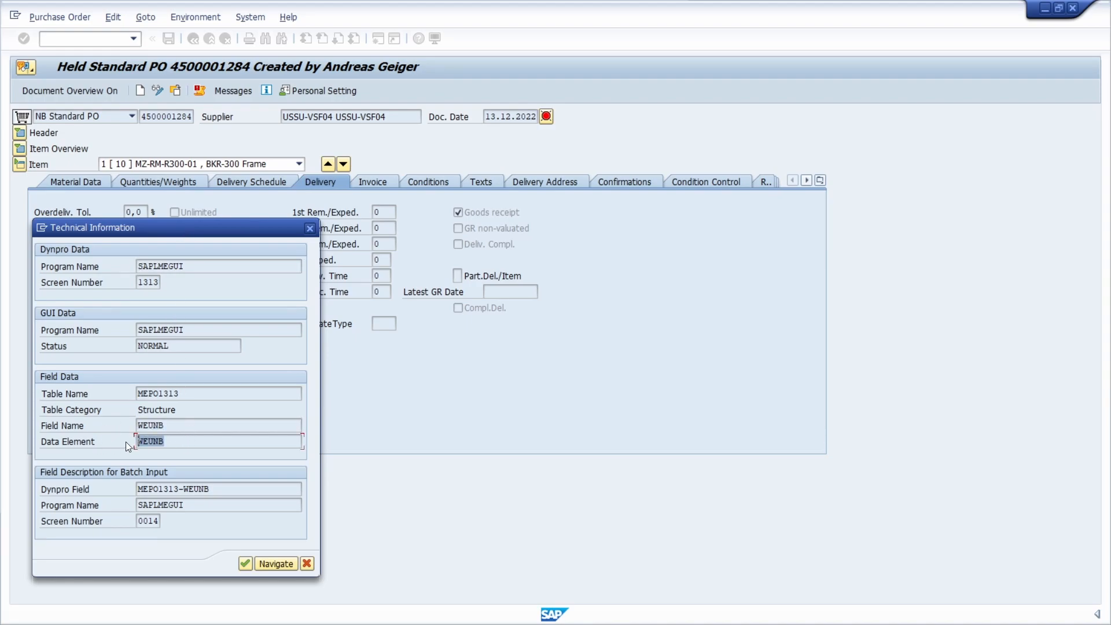
left_click(162, 443)
double_click(162, 442)
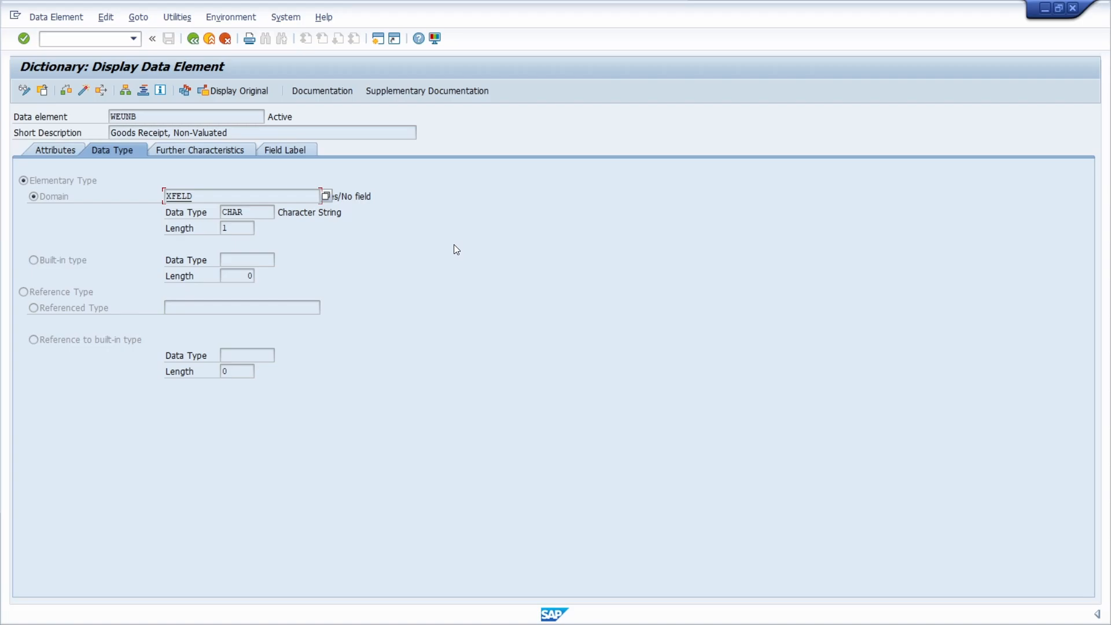
left_click(194, 38)
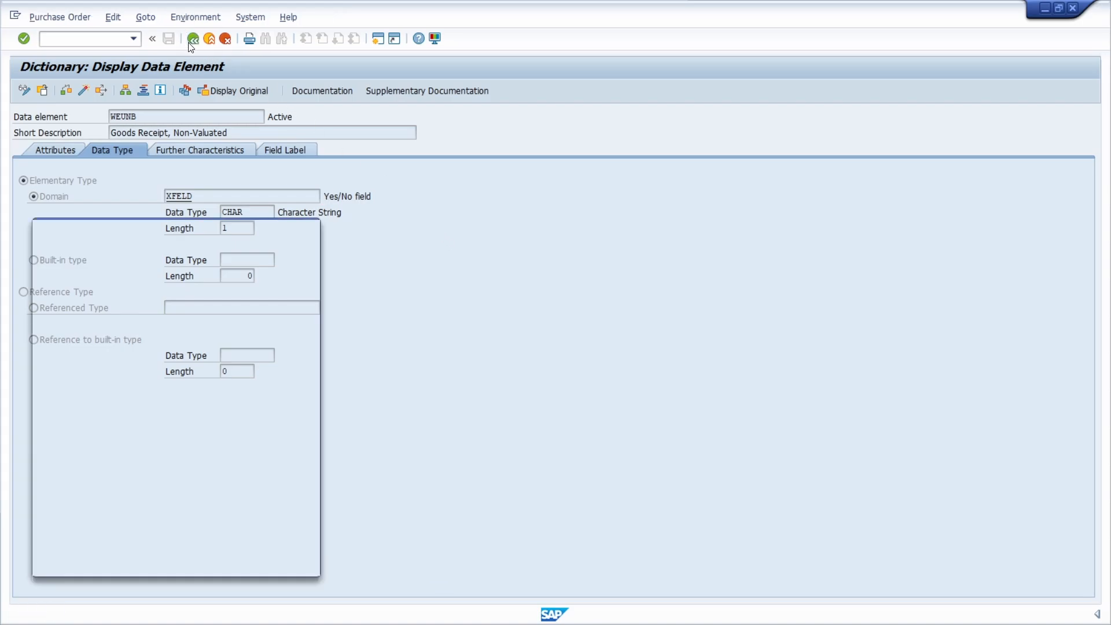
left_click(310, 228)
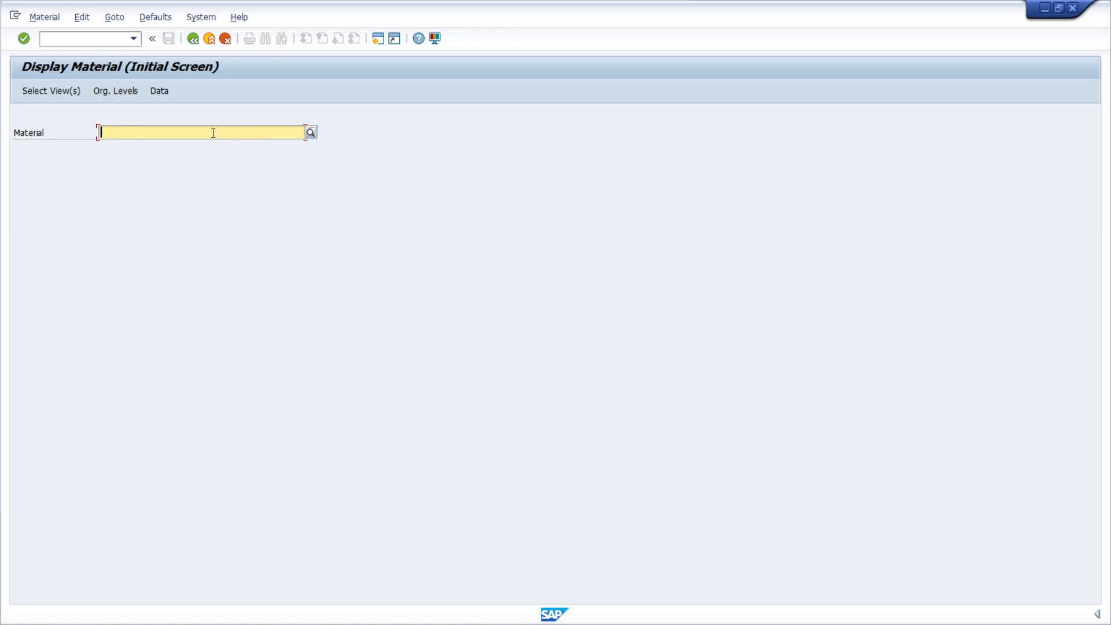
Open the search help of the Material field and review its available search types and selection fields
key("F4")
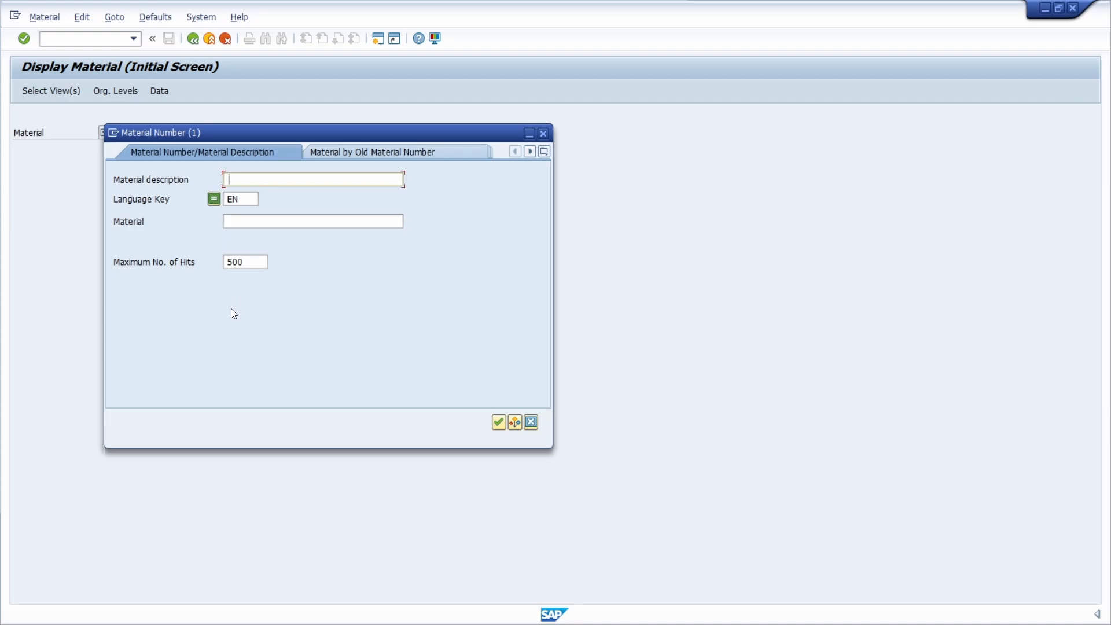
left_click(545, 152)
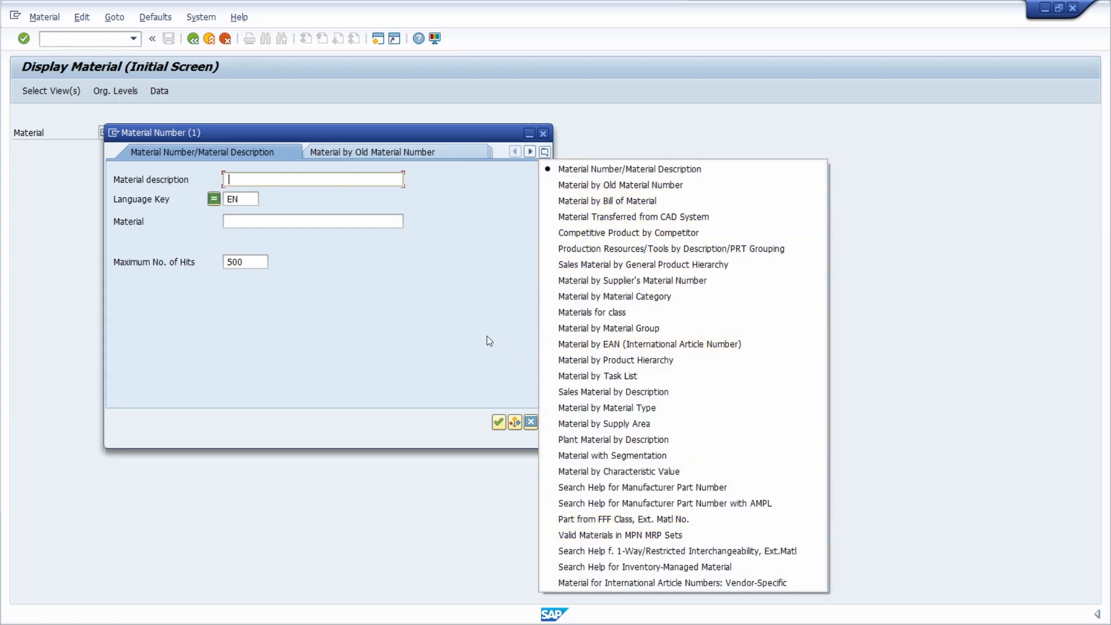
left_click(463, 294)
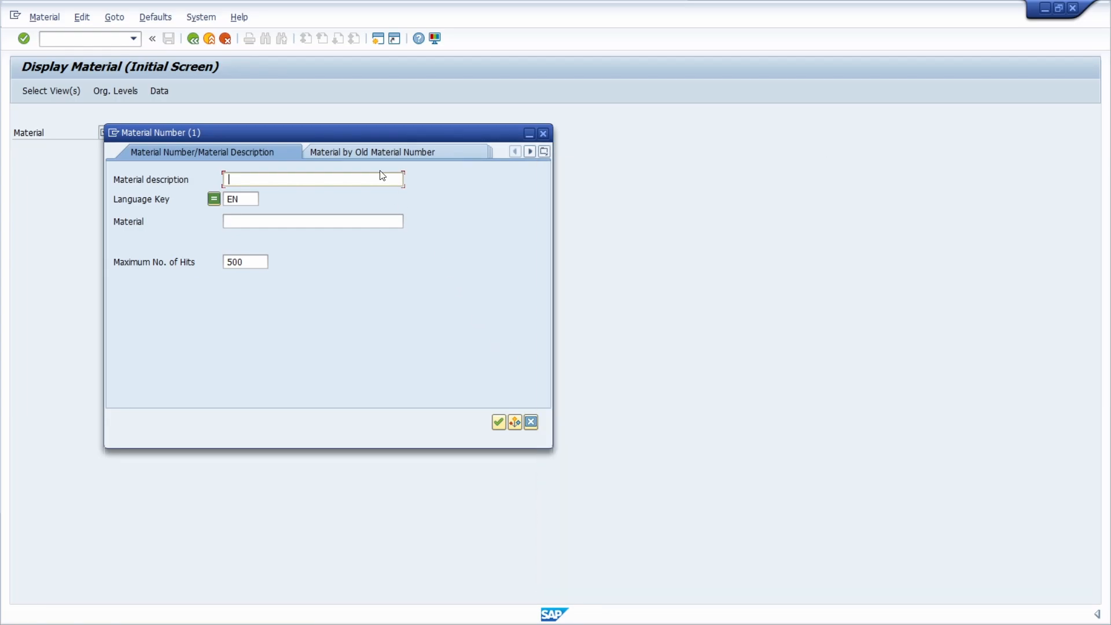
left_click(373, 157)
left_click(263, 150)
left_click(243, 201)
left_click(243, 222)
double_click(250, 264)
Search for materials with the description High* and adopt material 25, HIGH SPEED TURBO PUMP
left_click(254, 181)
type("High*")
key("shift+Left")
left_click(282, 181)
key("BackSpace")
type("+")
key("BackSpace")
type("*")
left_click(499, 424)
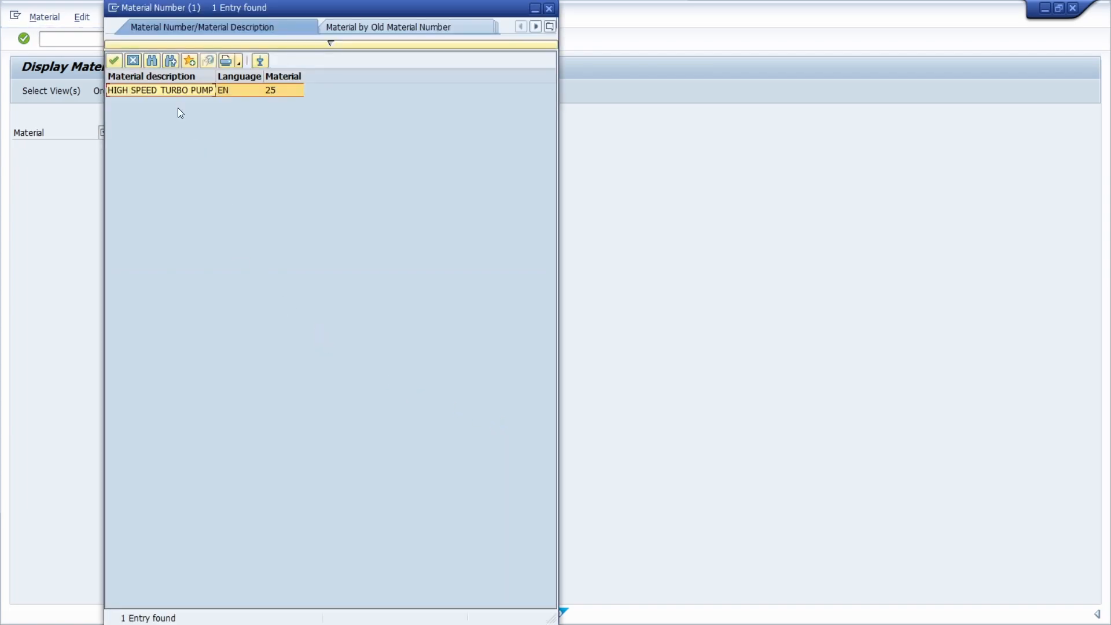
double_click(140, 89)
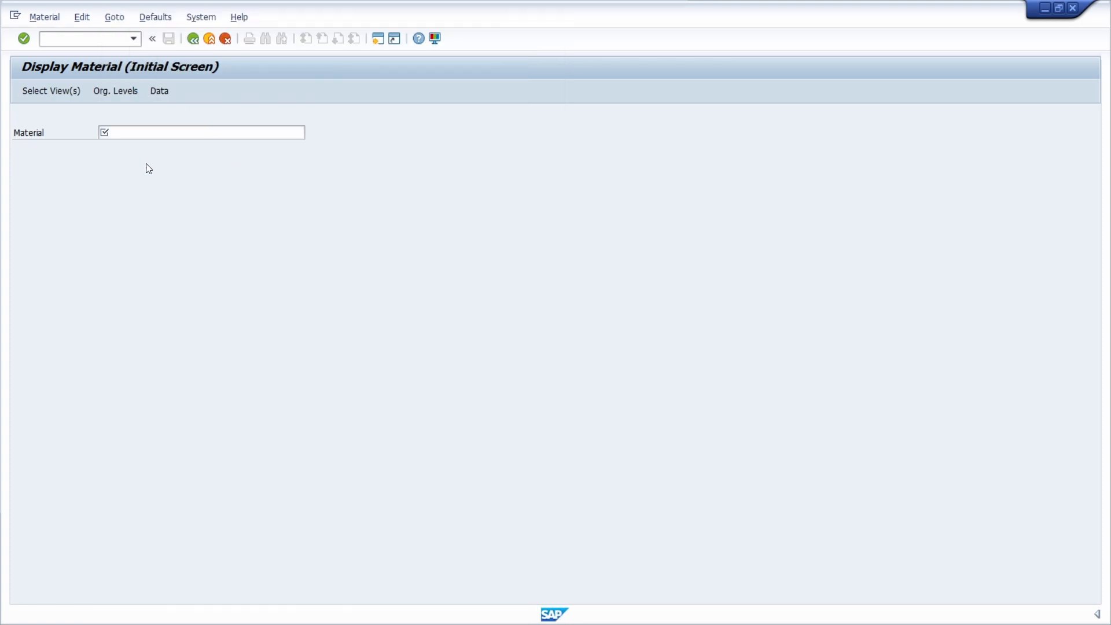
Replace the Material entry with =High and accept the suggested HIGH SPEED TURBO PUMP material
double_click(103, 132)
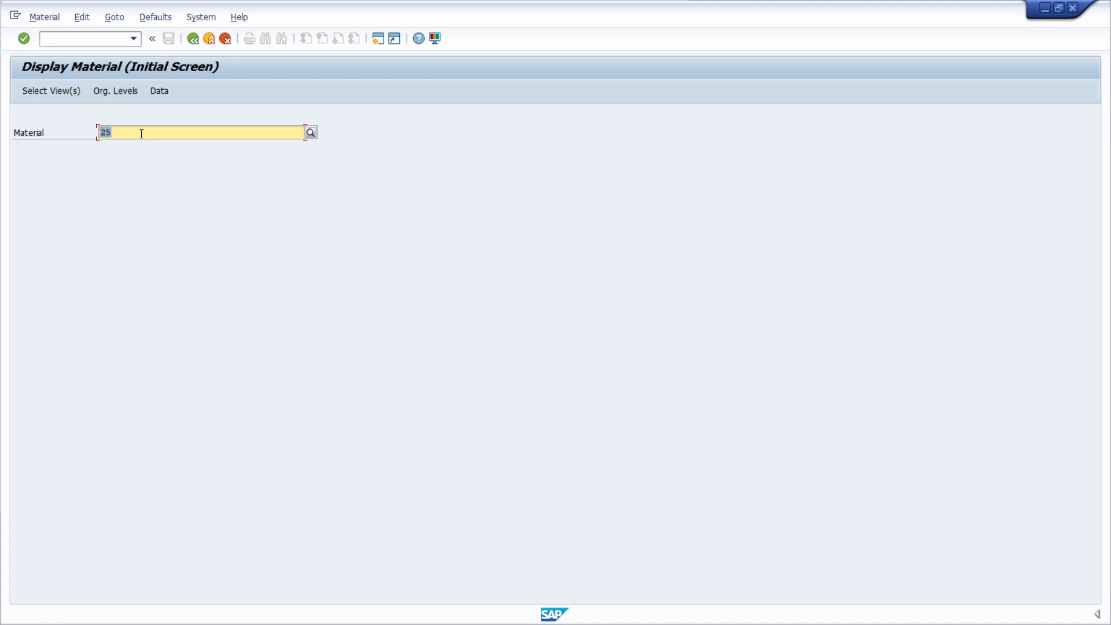
type("=")
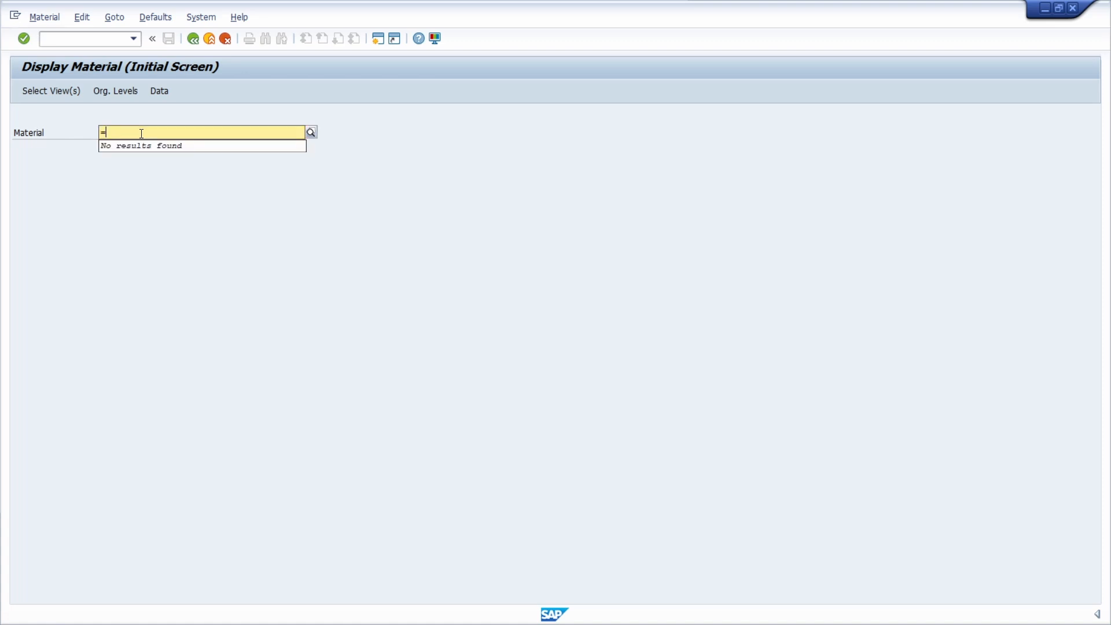
type("High")
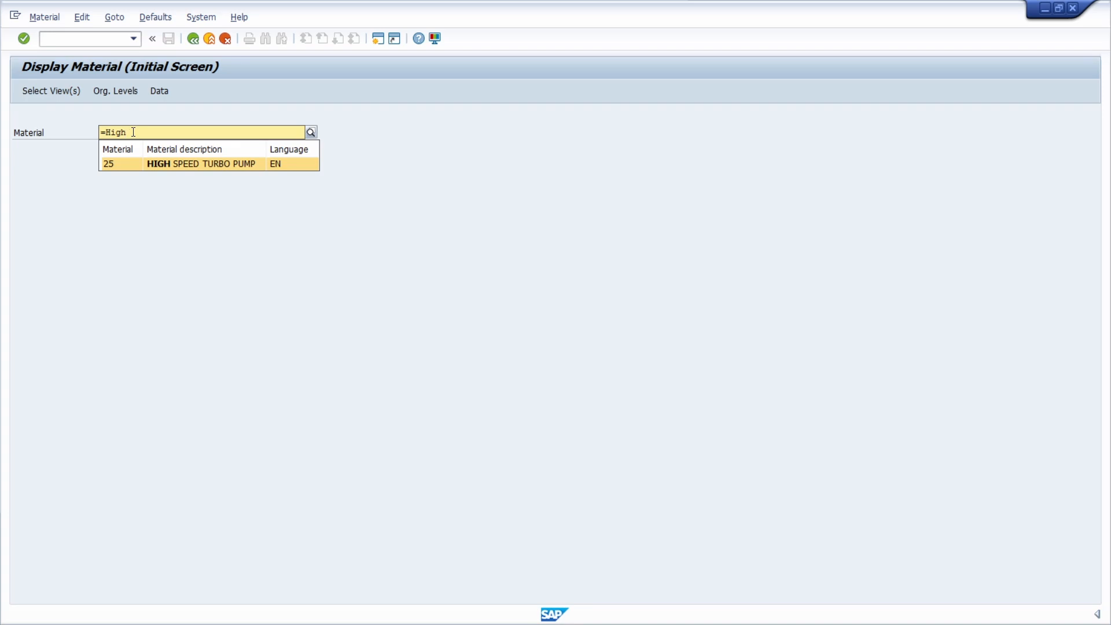
key("Return")
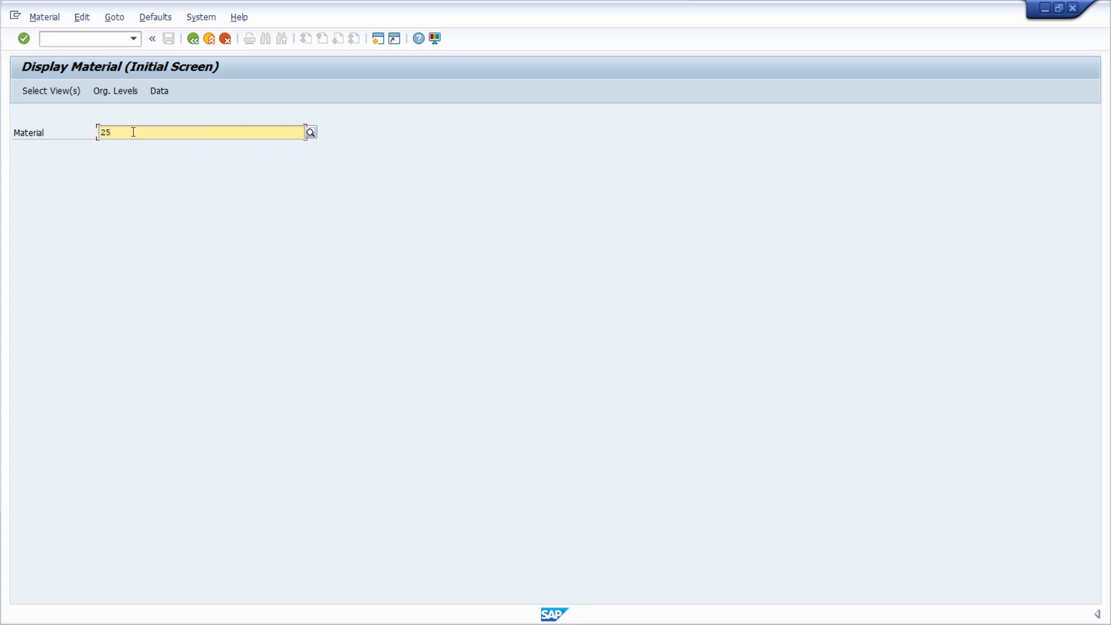
Reopen the Material search help, compare the search by description with the search by old material number, and close it
left_click_drag(132, 132, 24, 134)
left_click(311, 132)
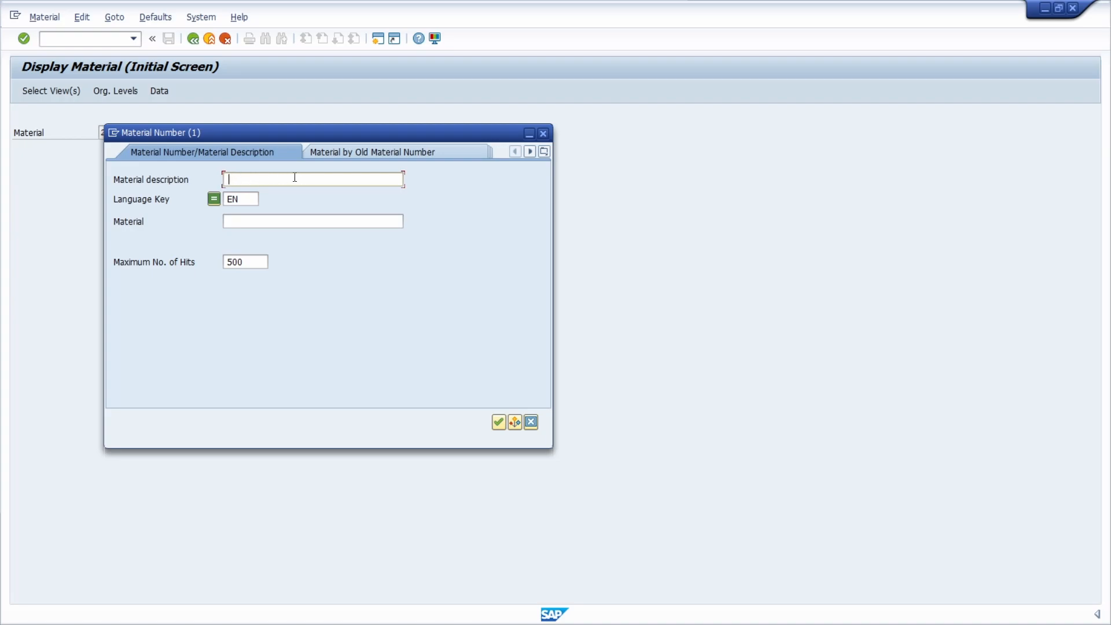
left_click_drag(247, 137, 251, 168)
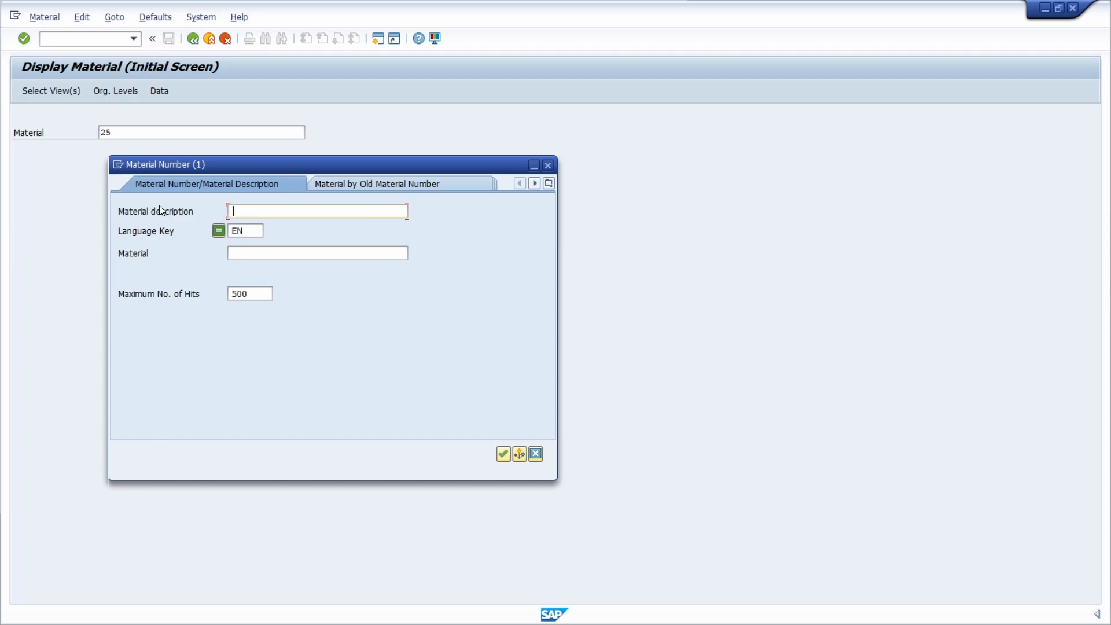
left_click(359, 185)
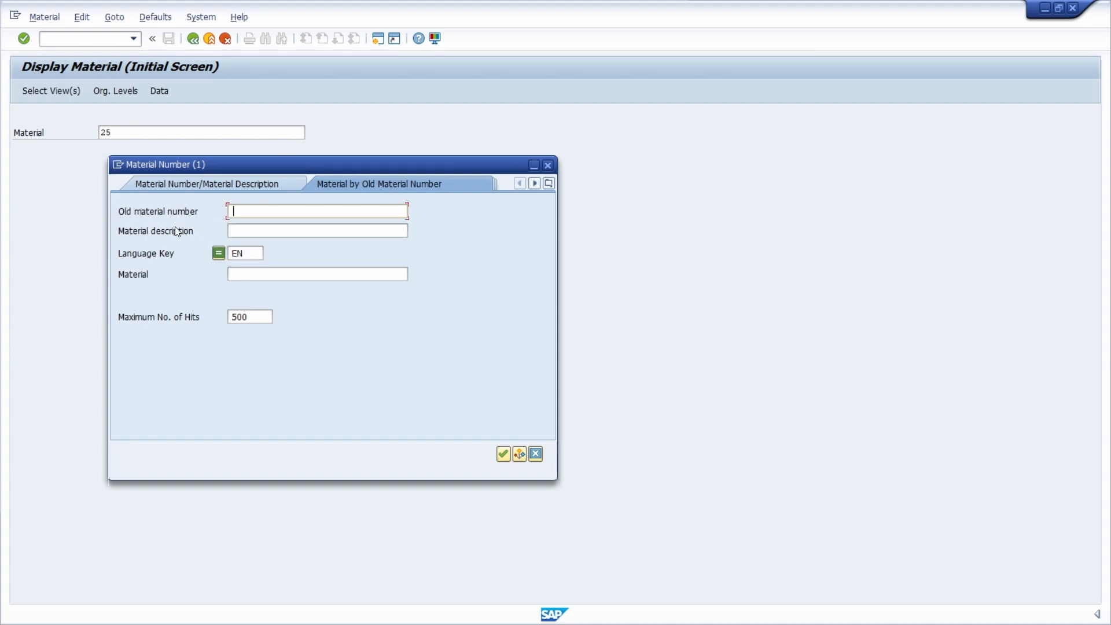
left_click(224, 187)
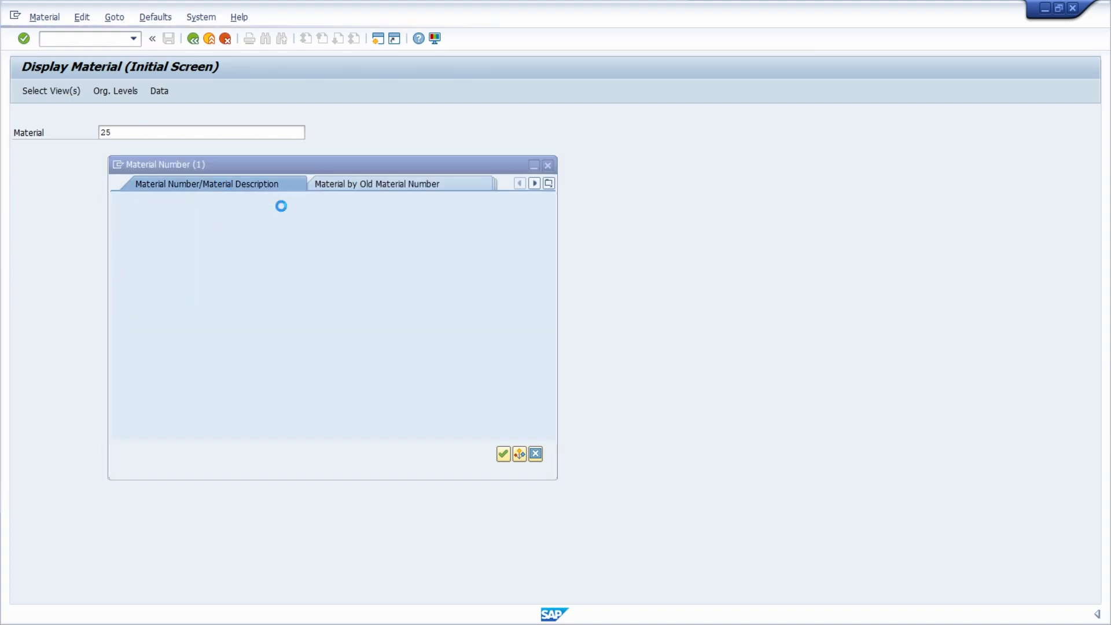
left_click(549, 166)
Enter =Test in the Material field and accept the suggested material ZMVTEST
type("=Test")
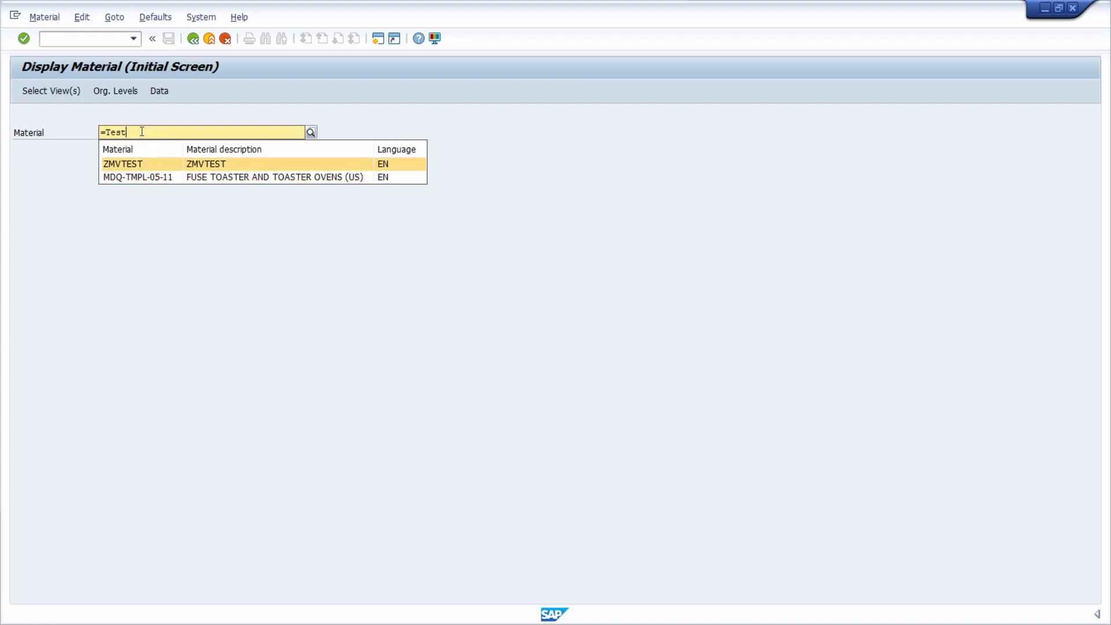
key("Return")
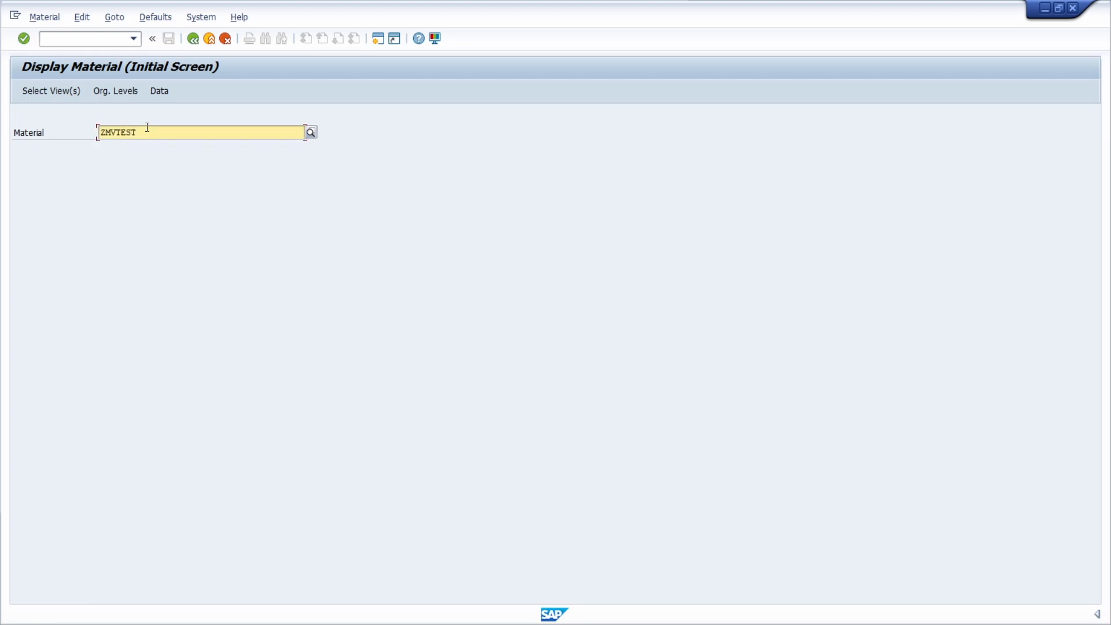
Replace the Material entry with =Test, submit it to inspect the prefilled description search, close that dialog, and call the search help again
left_click_drag(146, 134, 99, 133)
type("=Test")
key("Return")
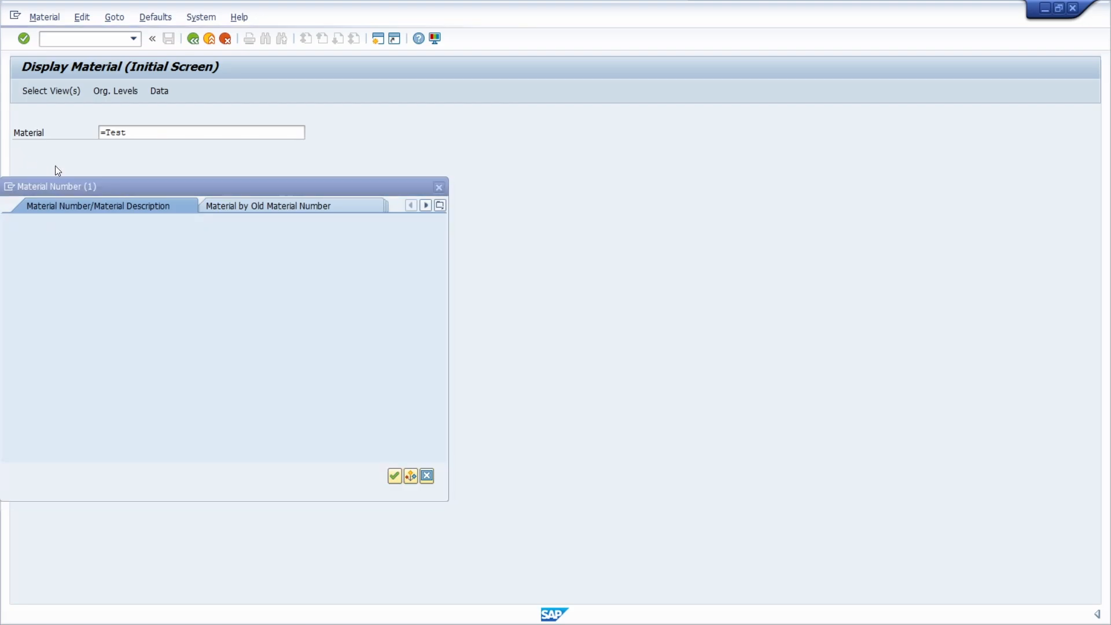
left_click(224, 205)
key("shift+Left")
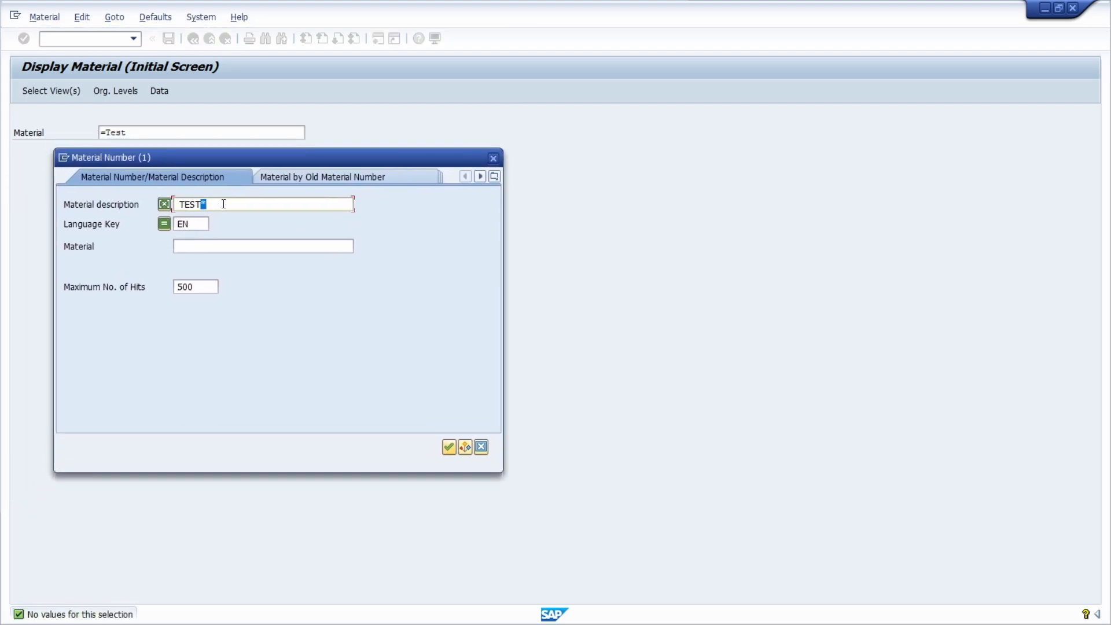
left_click(223, 204)
left_click(493, 158)
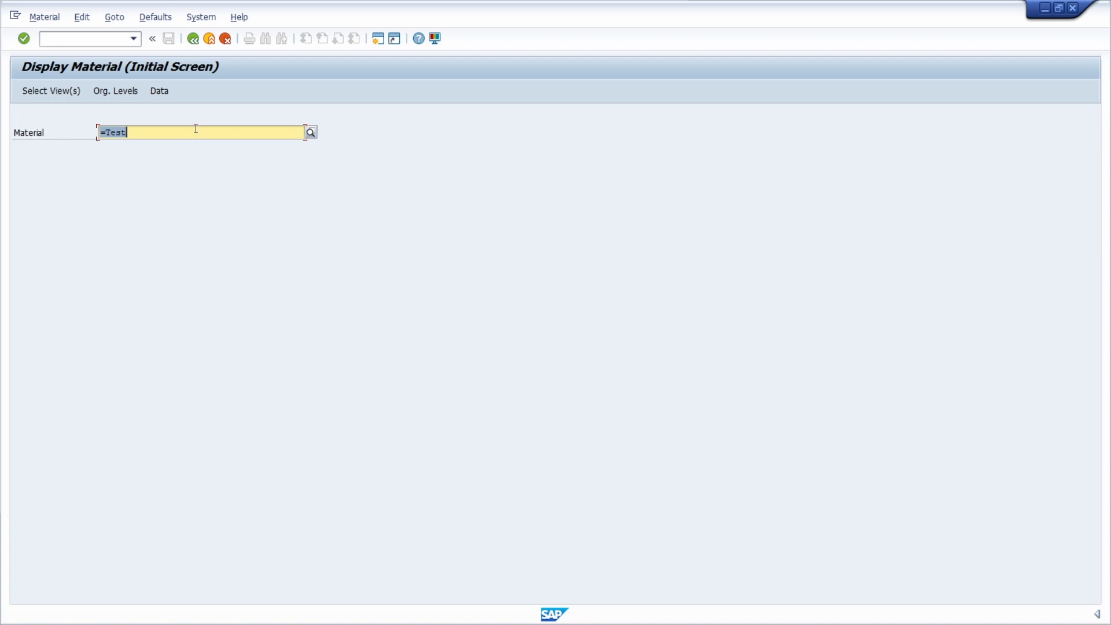
left_click(310, 133)
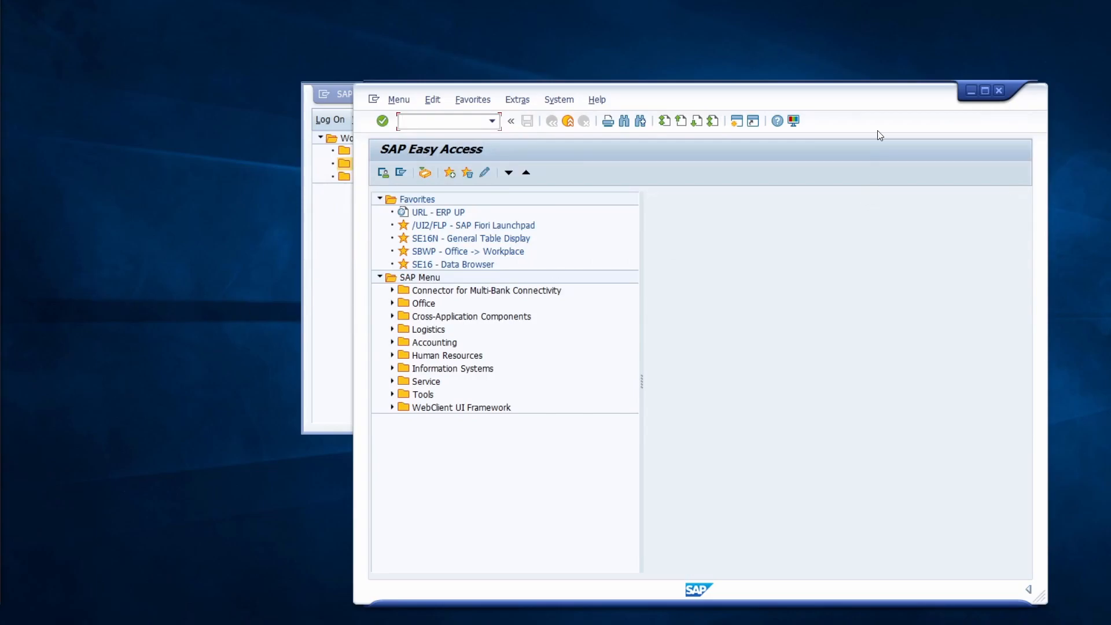
Bring the SAP Easy Access window toward the middle of the desktop and maximize it
left_click_drag(872, 106, 732, 77)
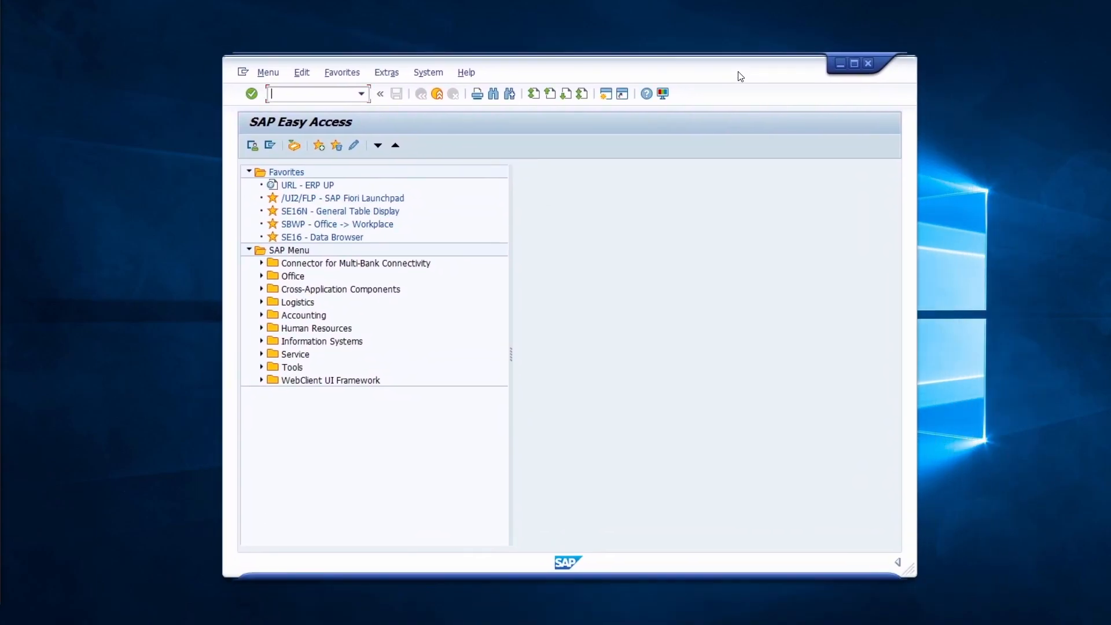
double_click(720, 74)
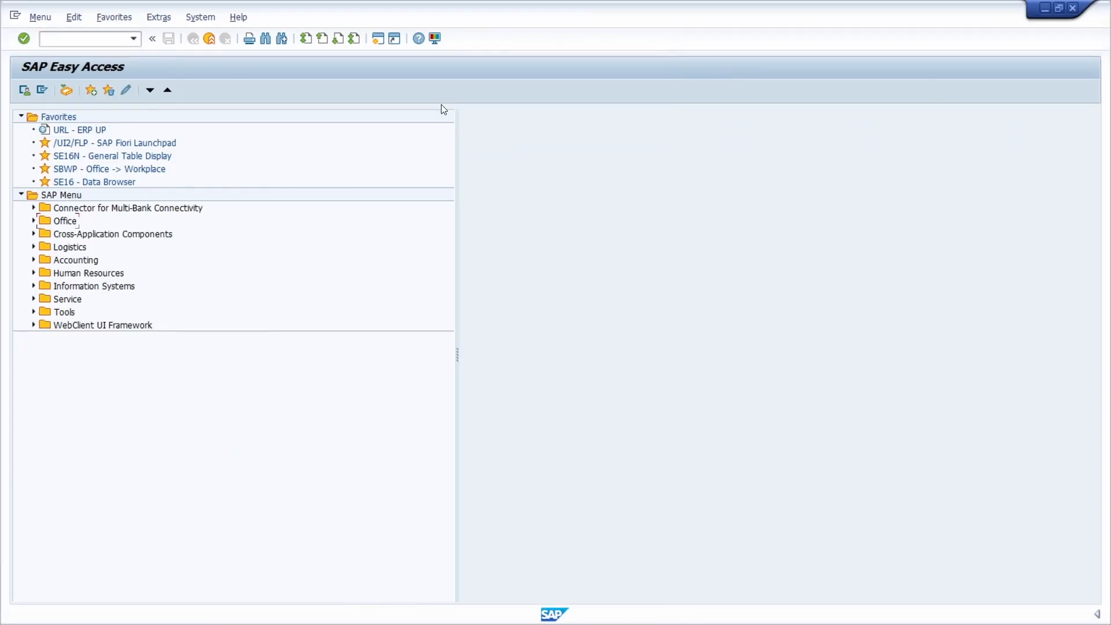
Start a new SAP shortcut titled SAP Easy Access, keeping Transaction as its type
left_click(395, 39)
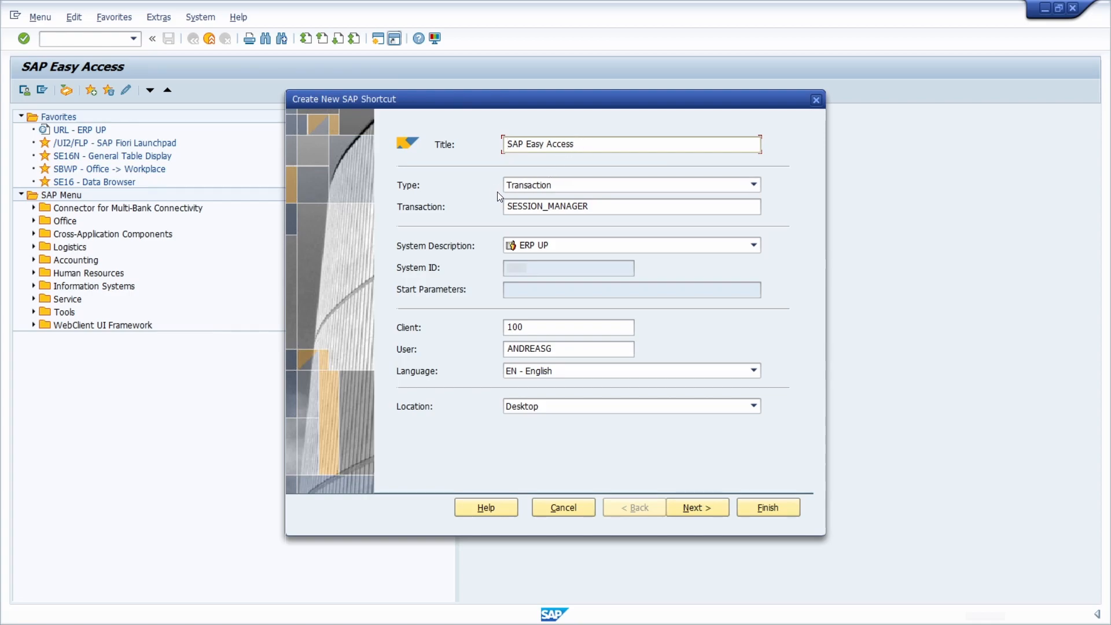
left_click(581, 189)
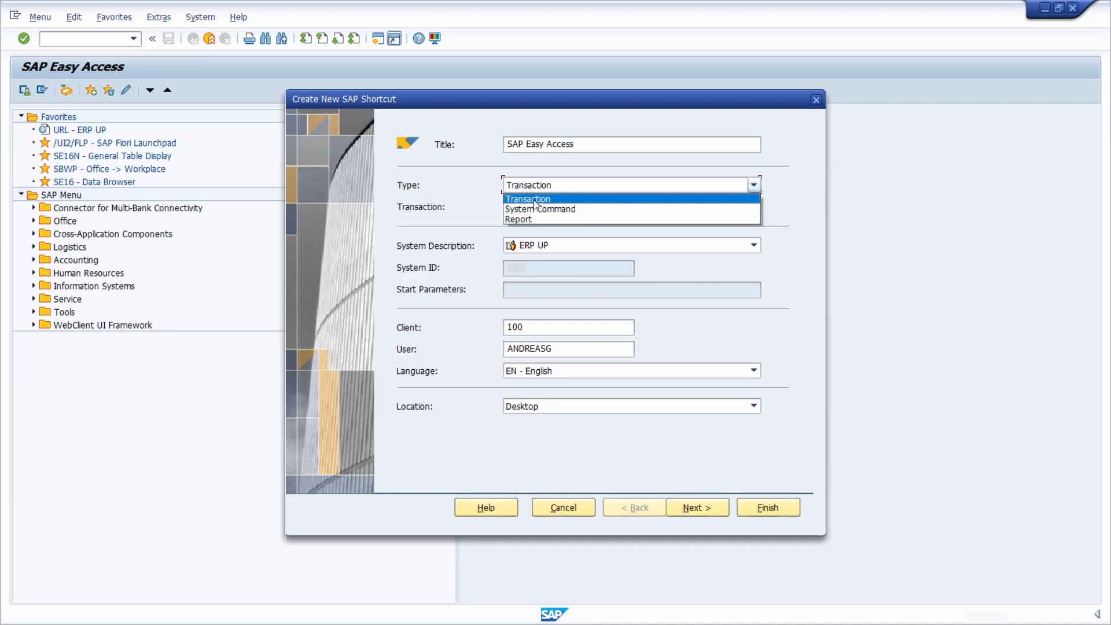
left_click(554, 200)
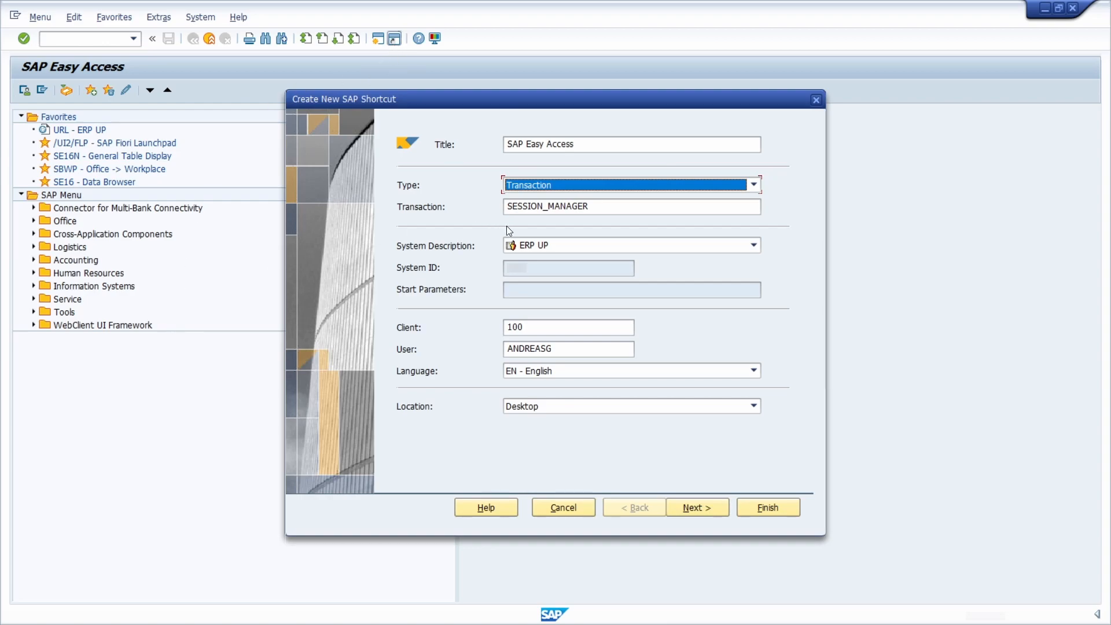
key("Tab")
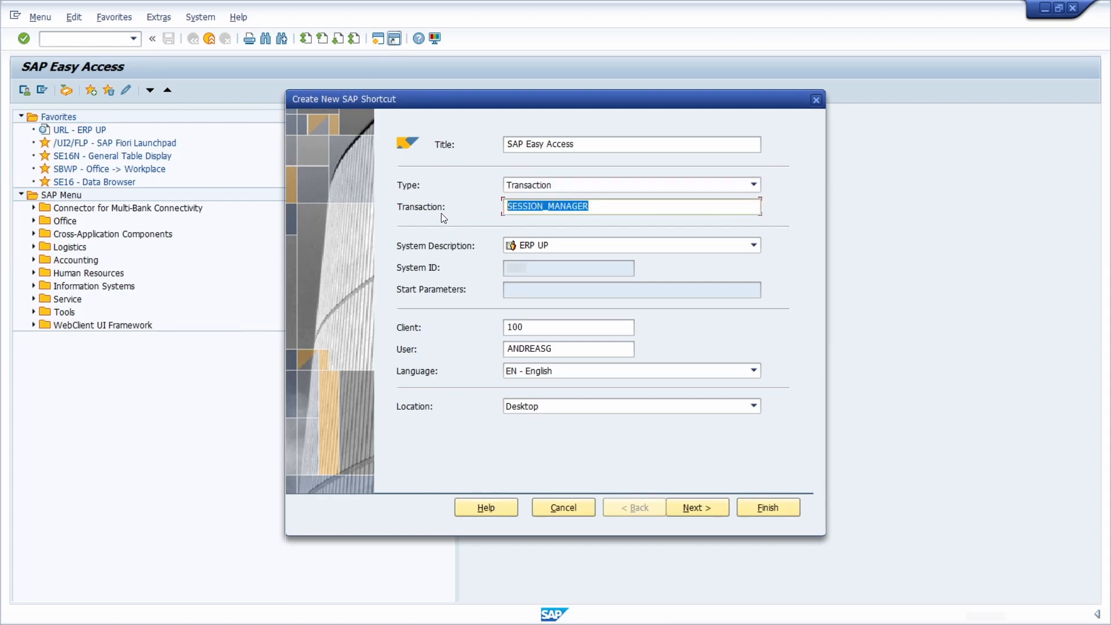
left_click(605, 205)
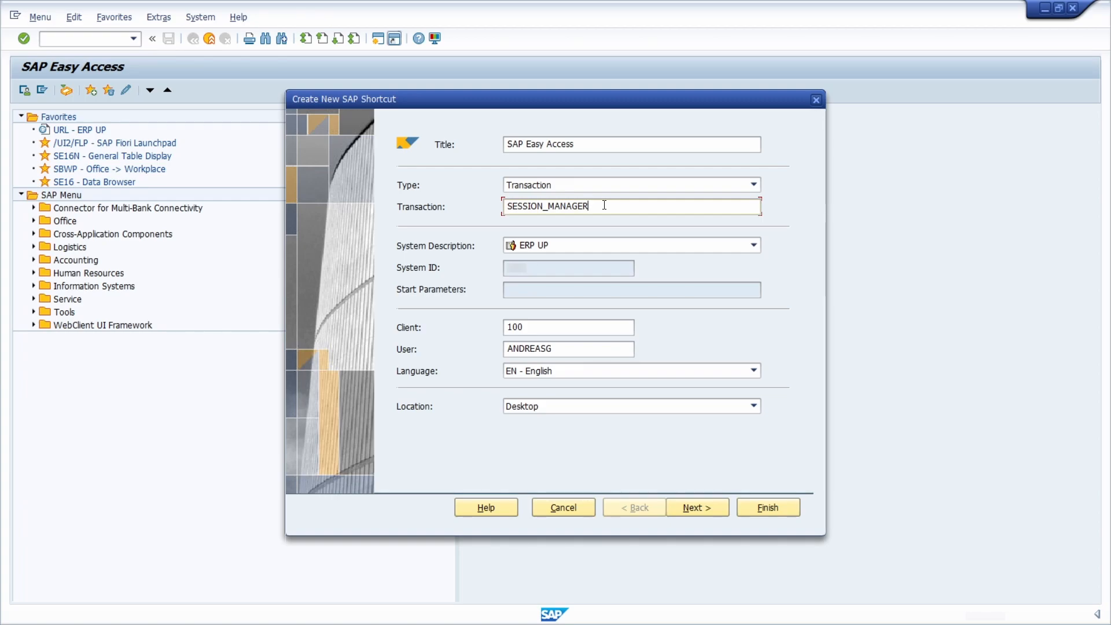
Try MIRO as the shortcut's transaction code and restore SESSION_MANAGER
double_click(604, 205)
key("ctrl+c")
key("BackSpace")
type("/")
type("MIRO")
key("ctrl+v")
Review the shortcut's client and user entries and finish creating it on the desktop
left_click_drag(530, 328, 462, 327)
left_click(530, 326)
left_click_drag(557, 350, 438, 352)
left_click(764, 508)
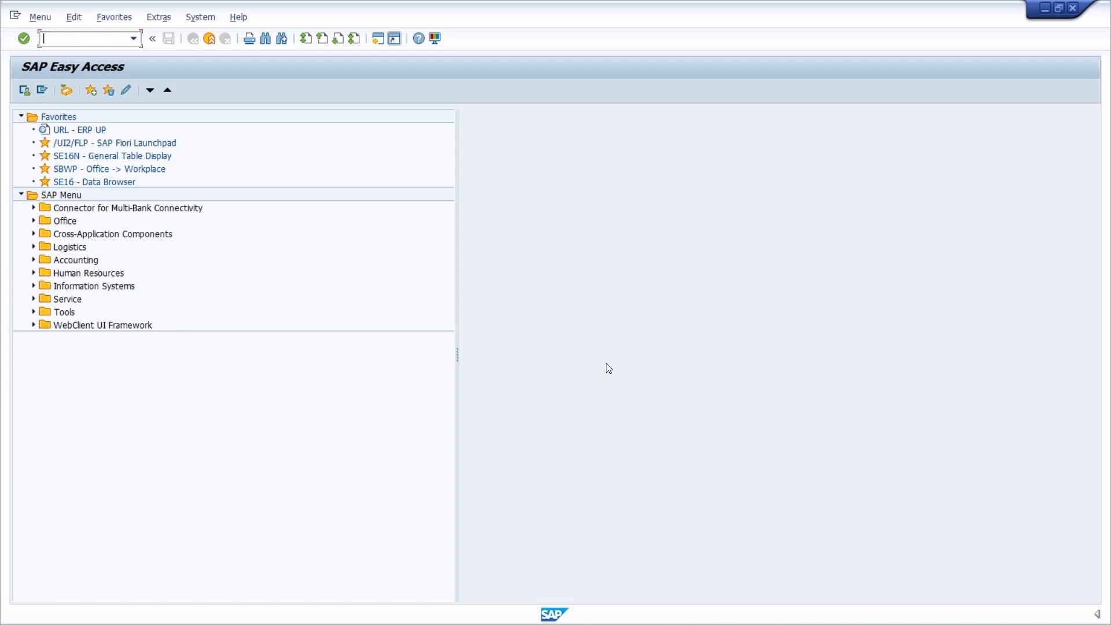
Leave SAP Easy Access with the command /nex to return to the desktop
left_click(440, 401)
left_click(75, 37)
type("/nex")
key("Return")
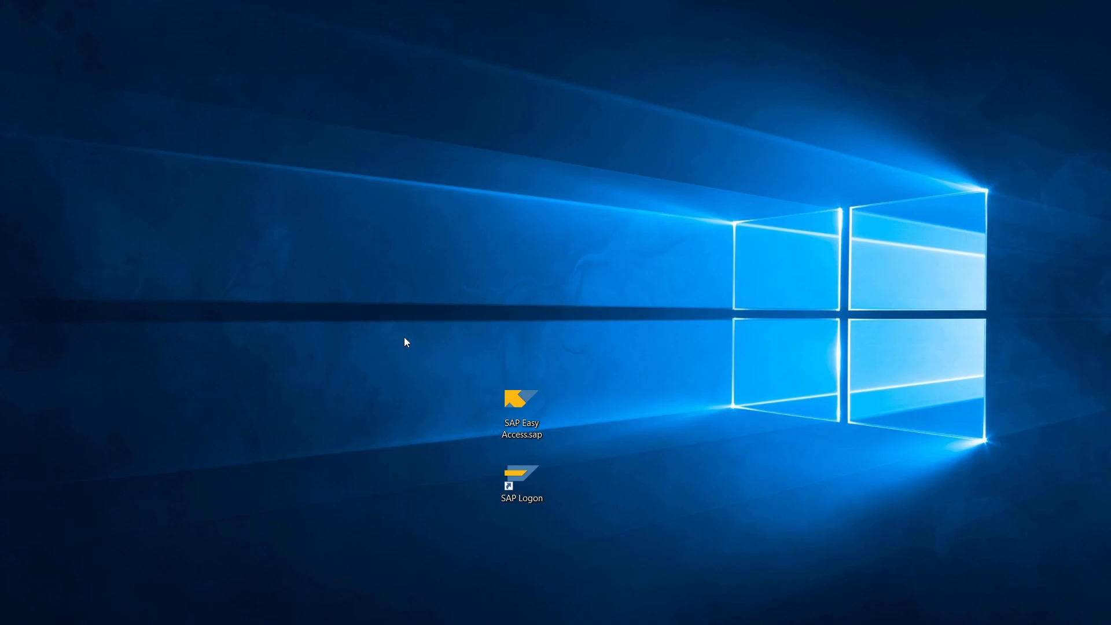
Launch the SAP Easy Access shortcut on the desktop, choose to remember the security decision, and allow the logon
double_click(510, 403)
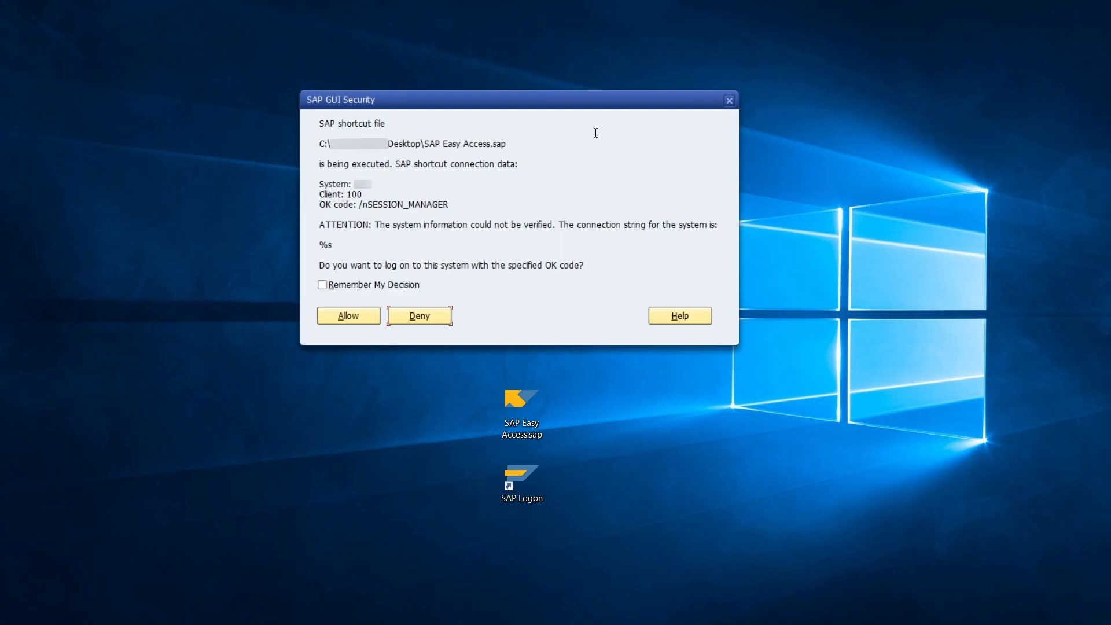
left_click(334, 287)
left_click(340, 317)
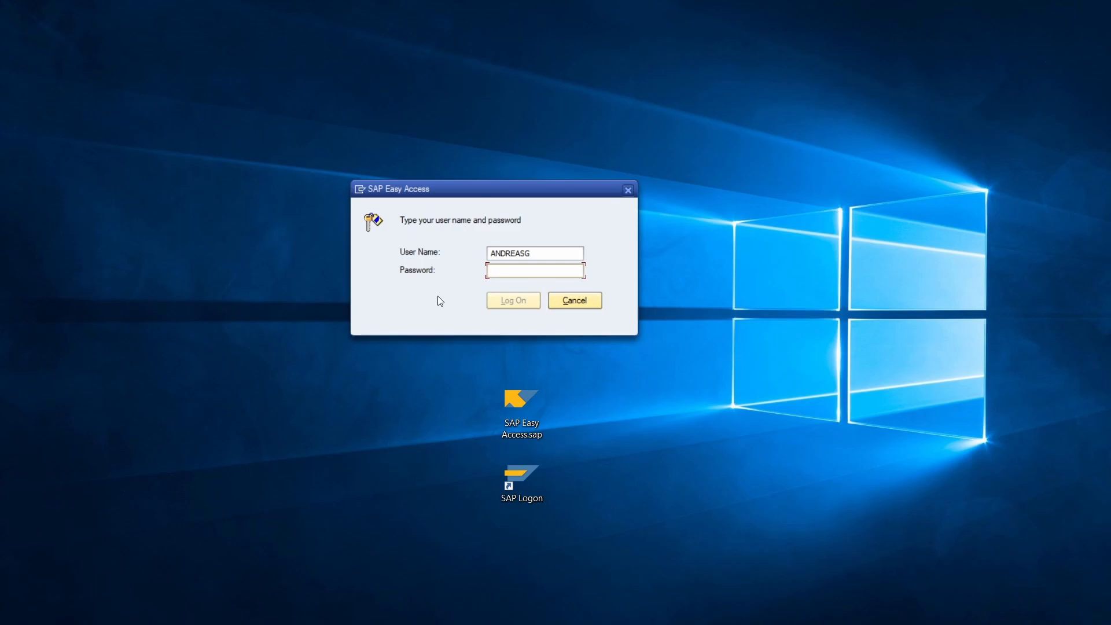
Enter the account password for the prefilled user and log on through the shortcut
left_click(555, 255)
left_click(546, 253)
left_click(546, 273)
type("•••••••••")
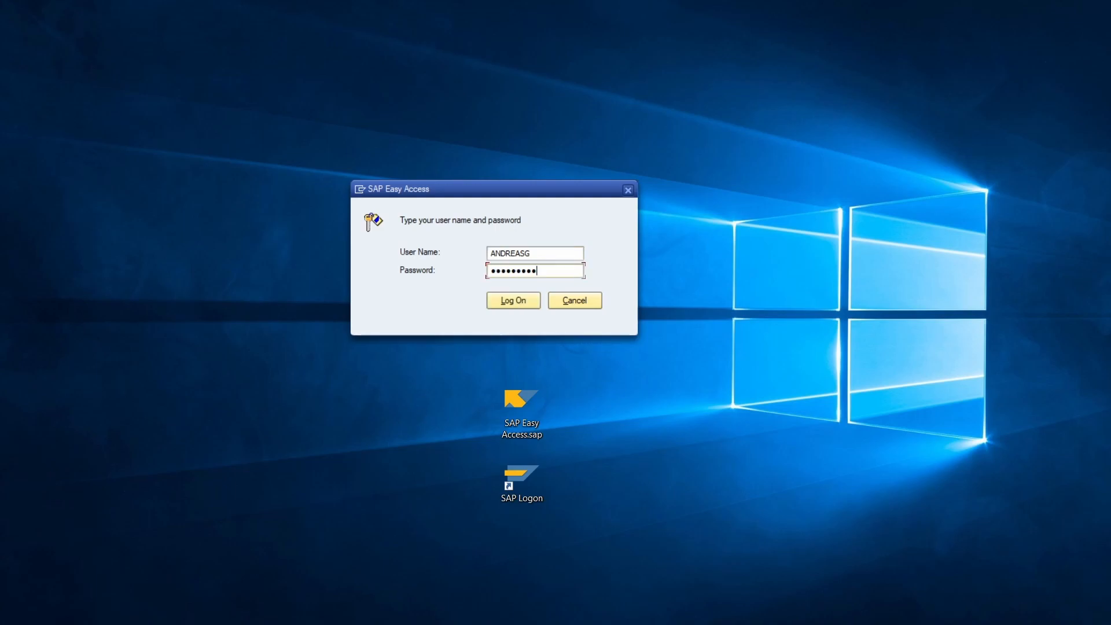
left_click(519, 301)
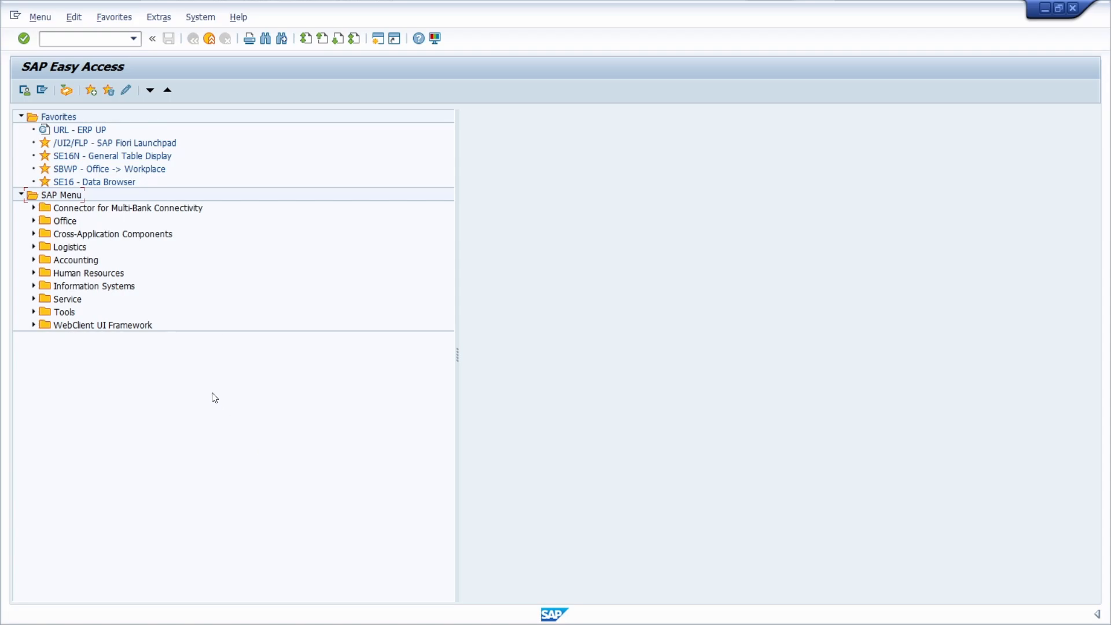
Request a log-off from SAP Easy Access, read the unsaved-data question, and decline it
left_click(209, 39)
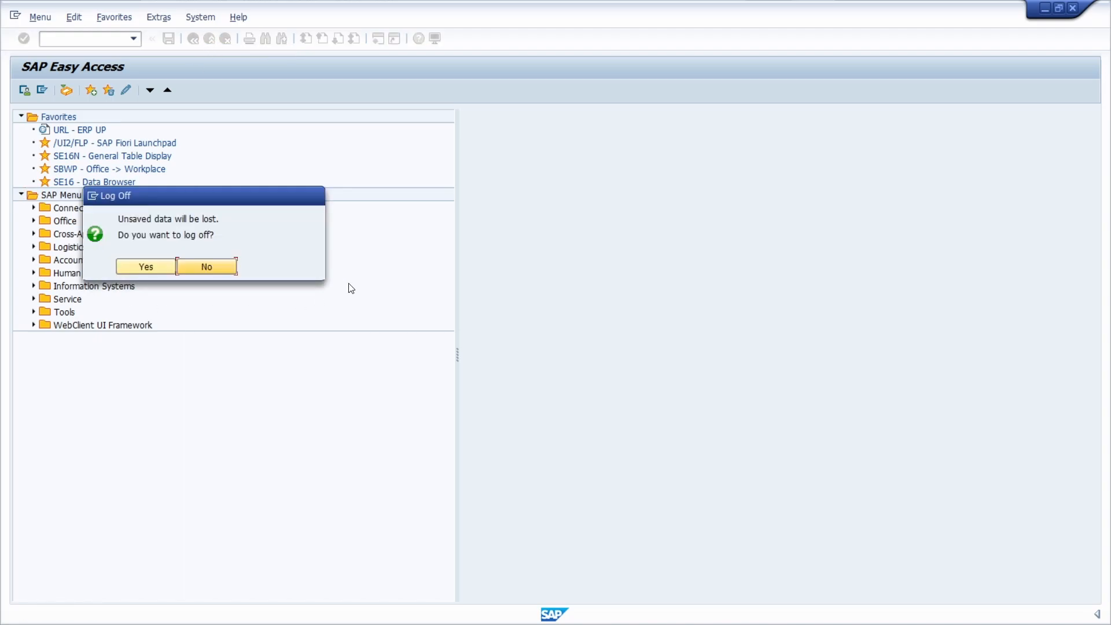
triple_click(120, 220)
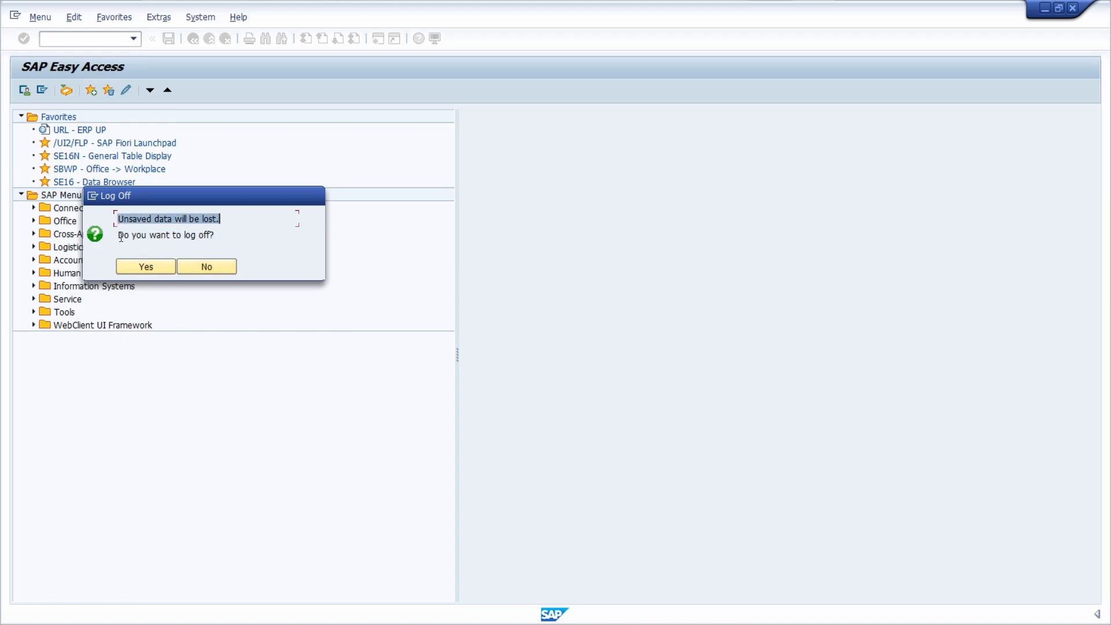
left_click_drag(120, 237, 243, 236)
left_click(208, 233)
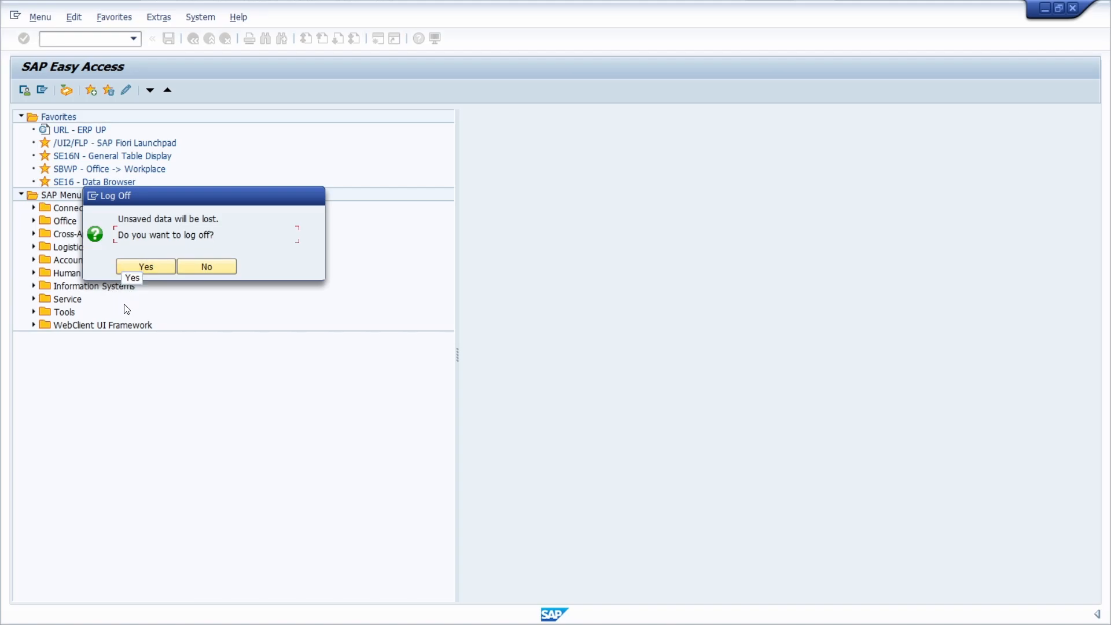
left_click(212, 268)
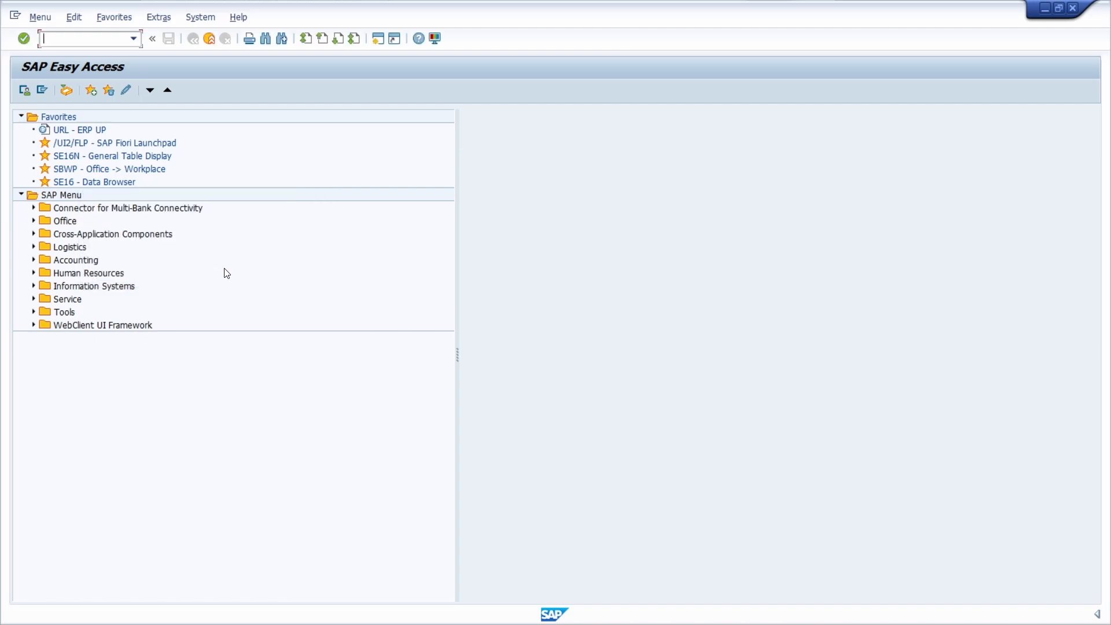
Call the session list with /o, create a second session, and close that new session
type("/o")
key("Return")
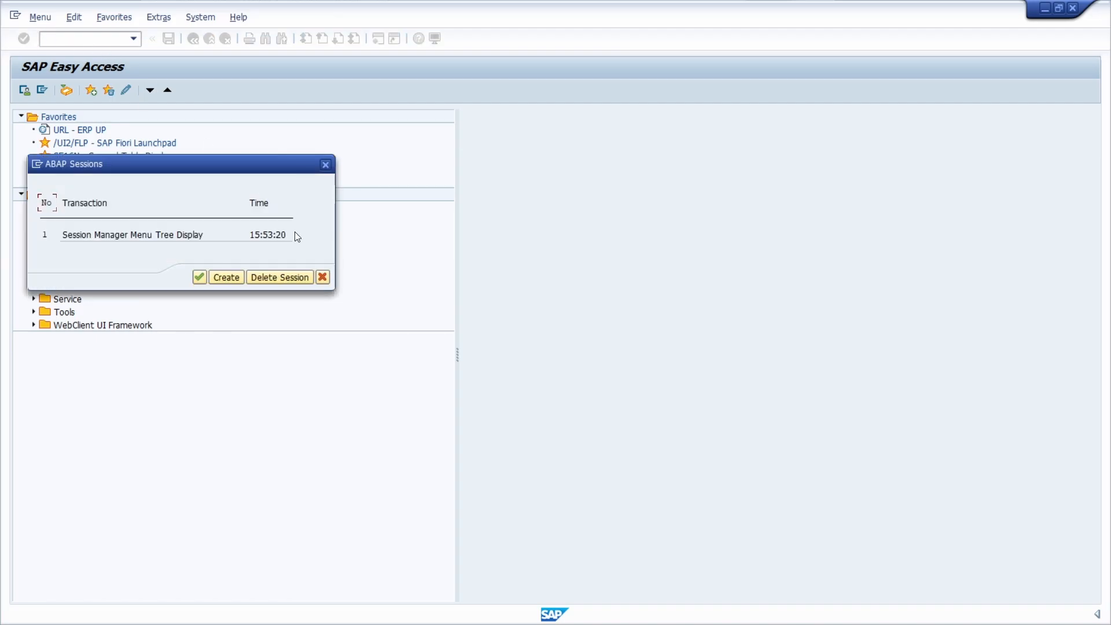
left_click(232, 276)
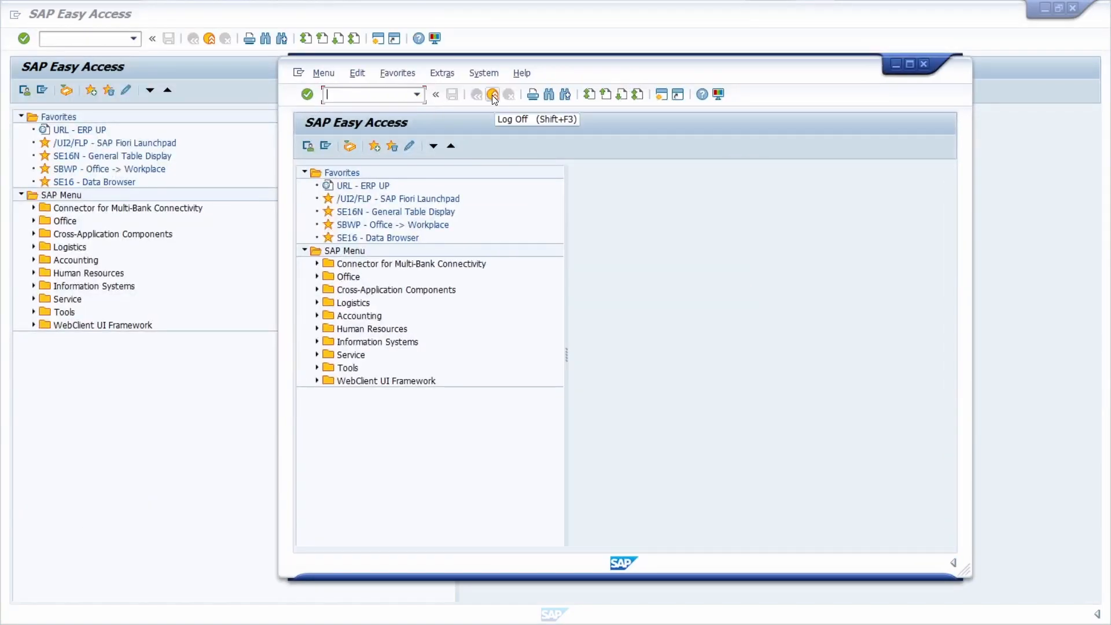
left_click(493, 97)
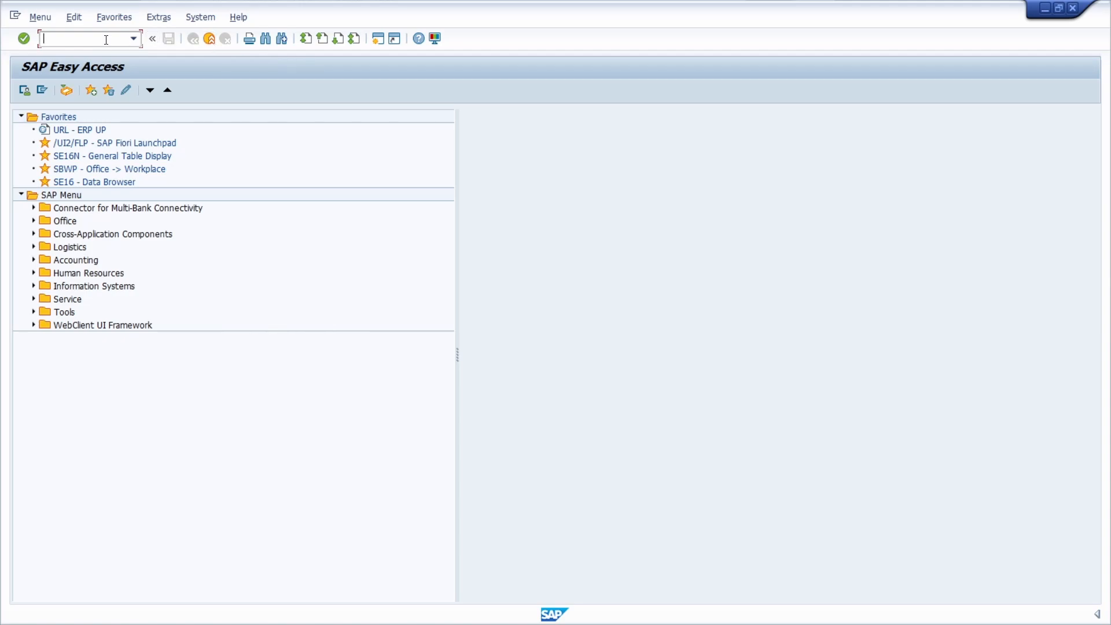
Run the commands /i and /nend one after the other, declining the log-off confirmation each time
type("/i")
key("Return")
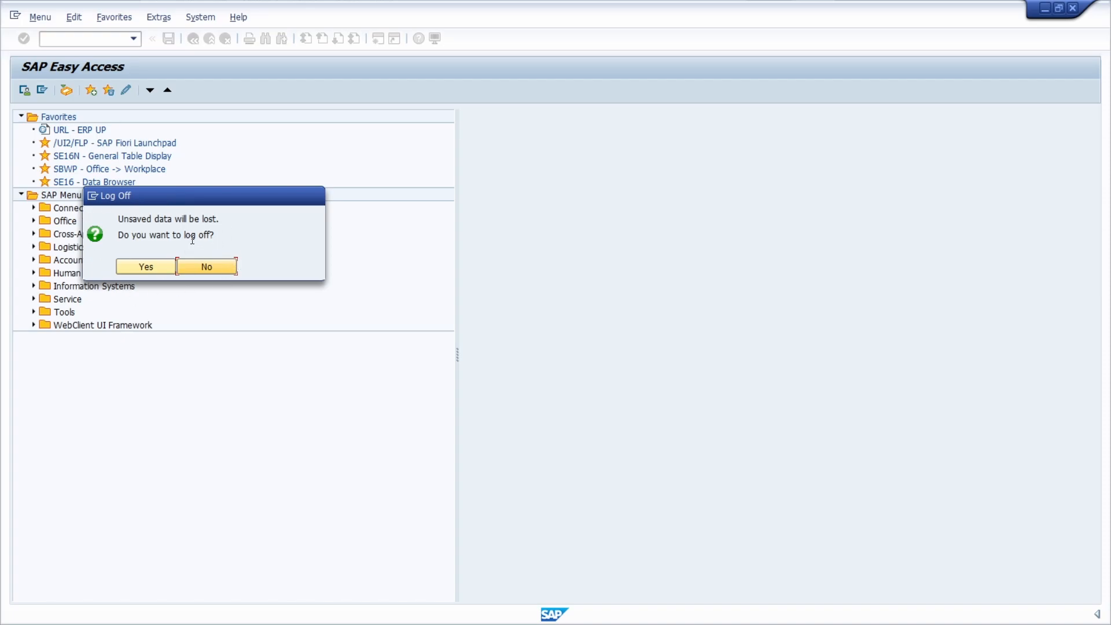
left_click(215, 274)
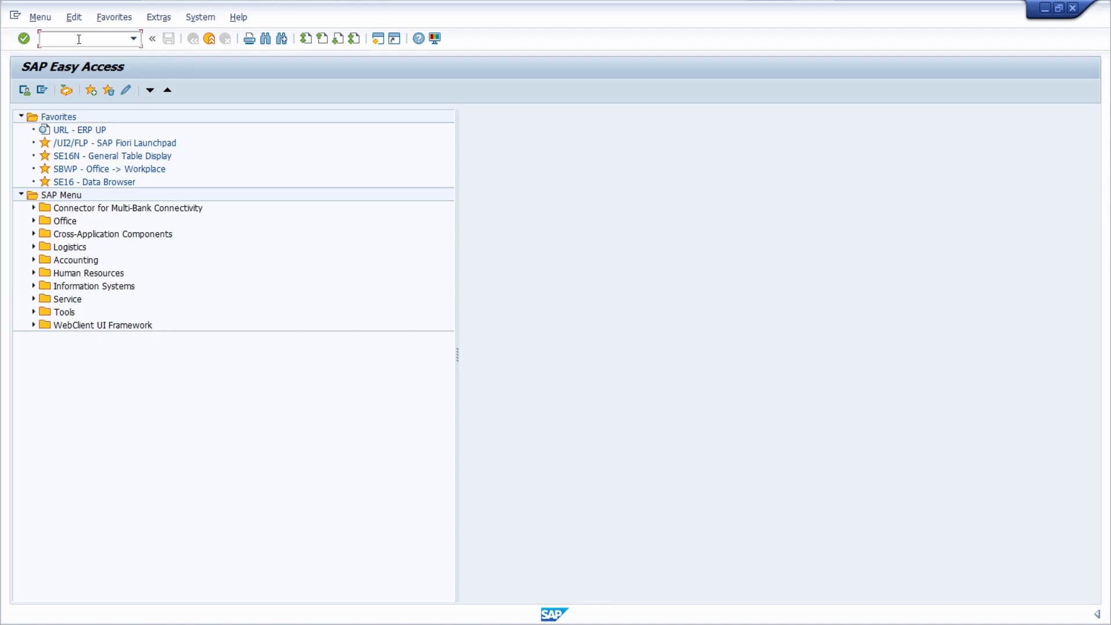
type("/nend")
key("Return")
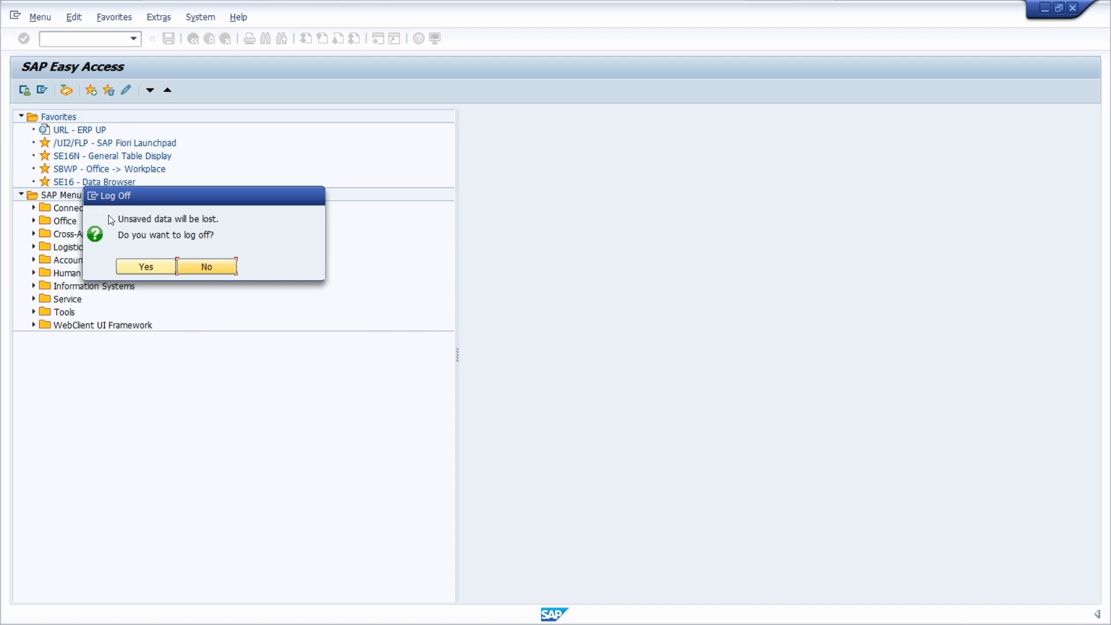
left_click(231, 268)
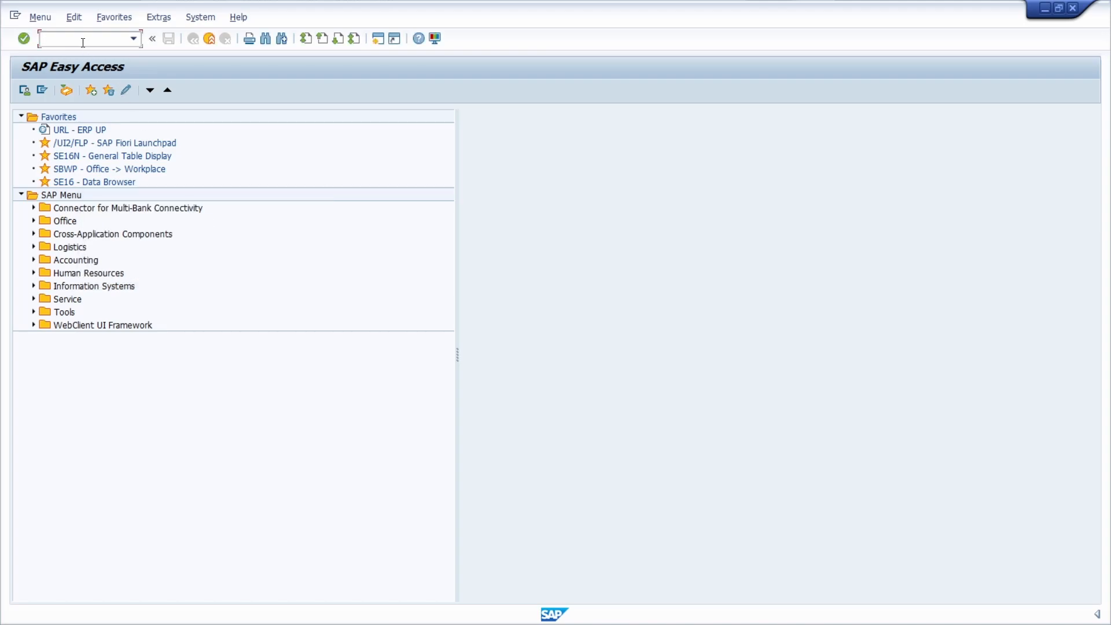
Log off directly without a confirmation by running the command /nex
type("/nex")
key("Return")
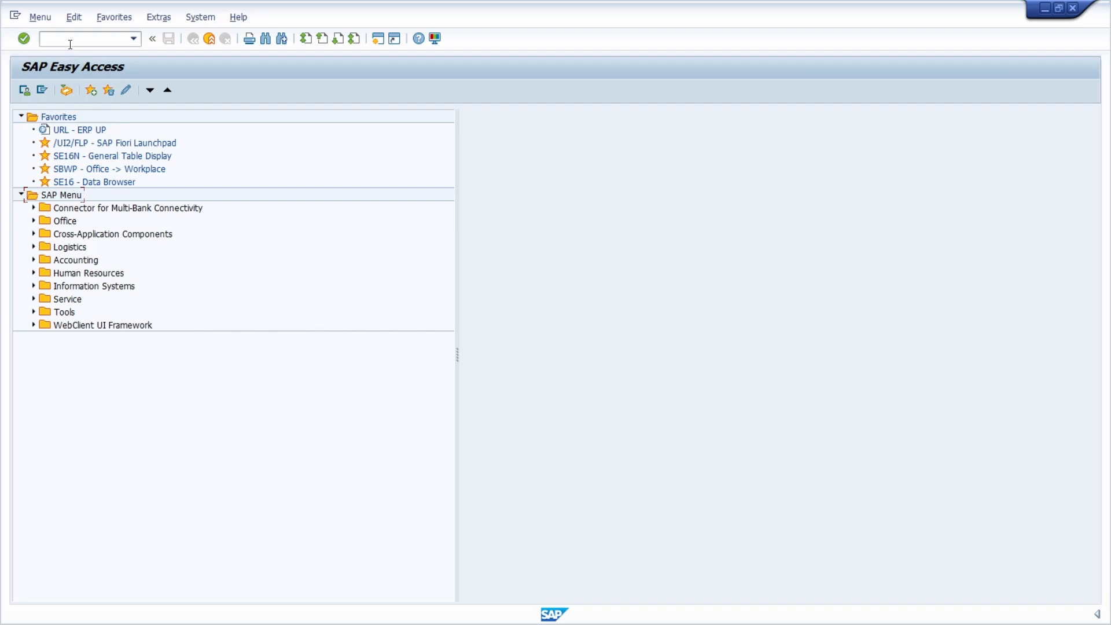
Start the SAP Fiori launchpad with /n/ui2/flp, choose to remember the security decision, and allow access
type("/n/ui2/flp")
key("Return")
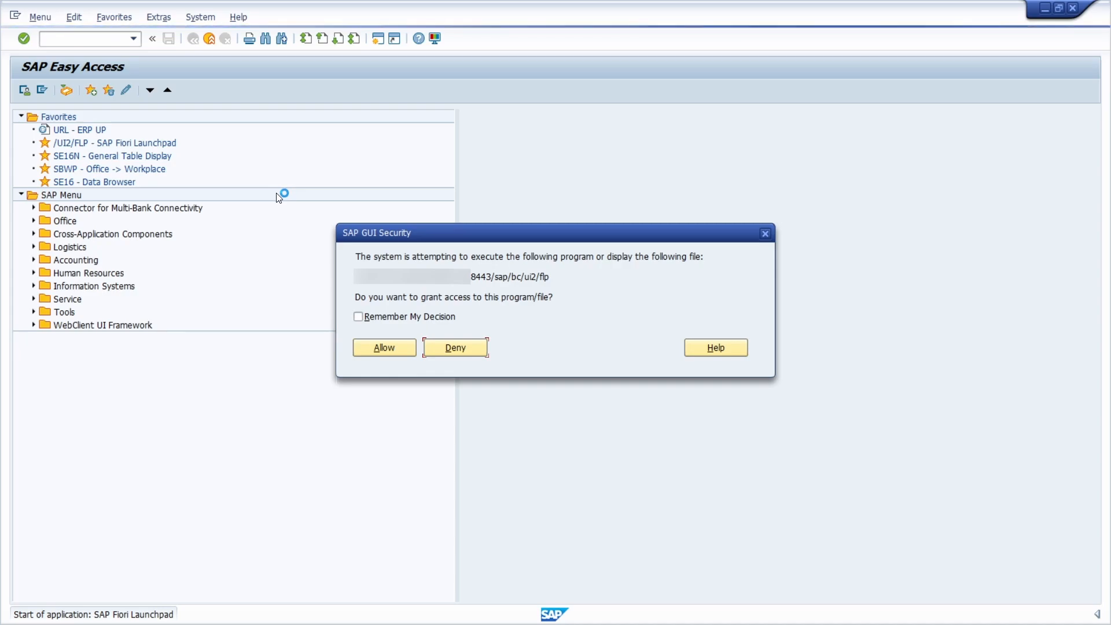
left_click(359, 317)
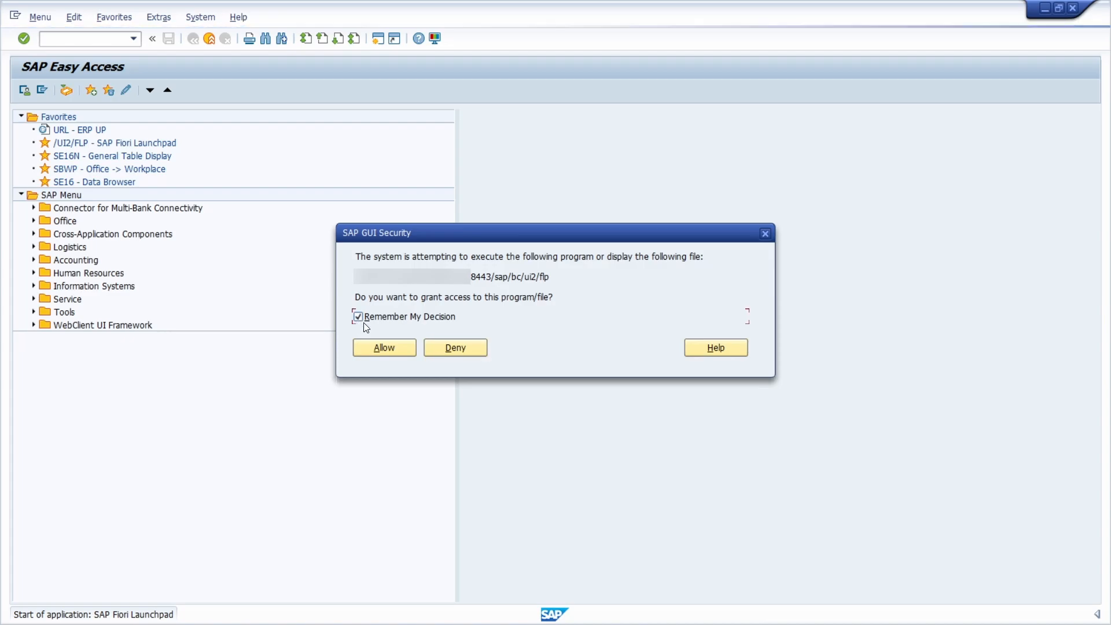
left_click(363, 349)
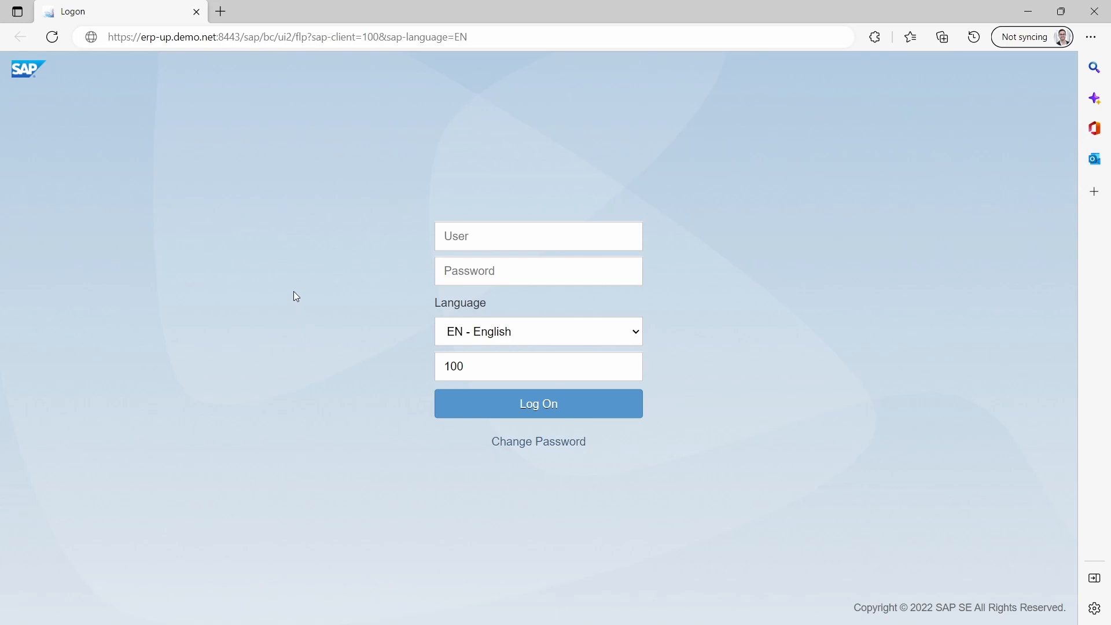
Log on to the Fiori launchpad in the browser with the user name and account password
left_click(470, 235)
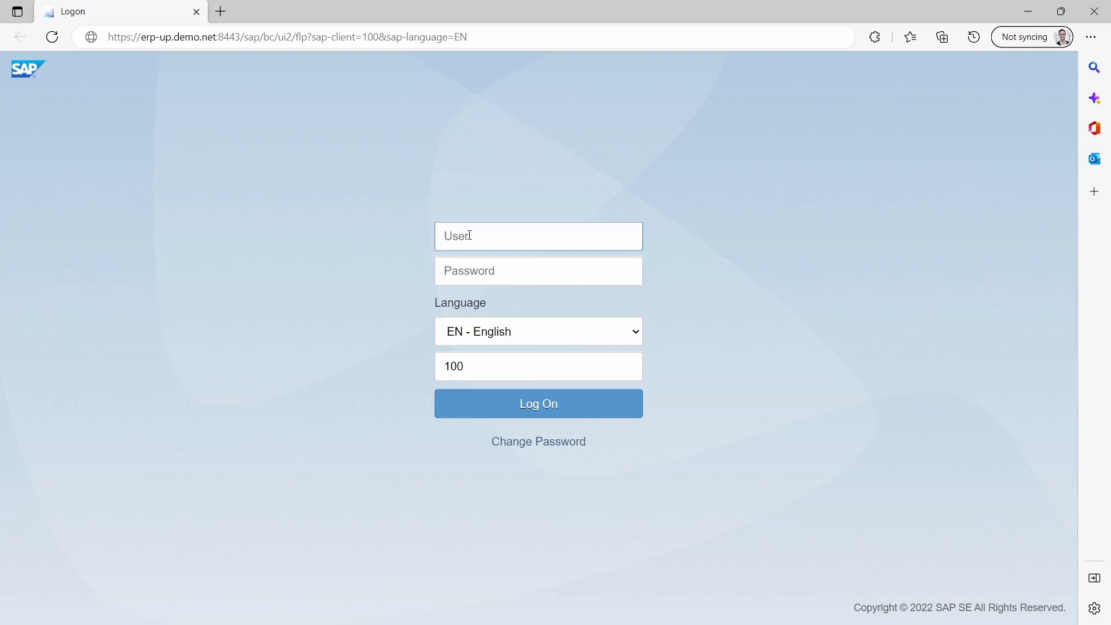
type("ANDREASG")
key("Tab")
type("•••••••••")
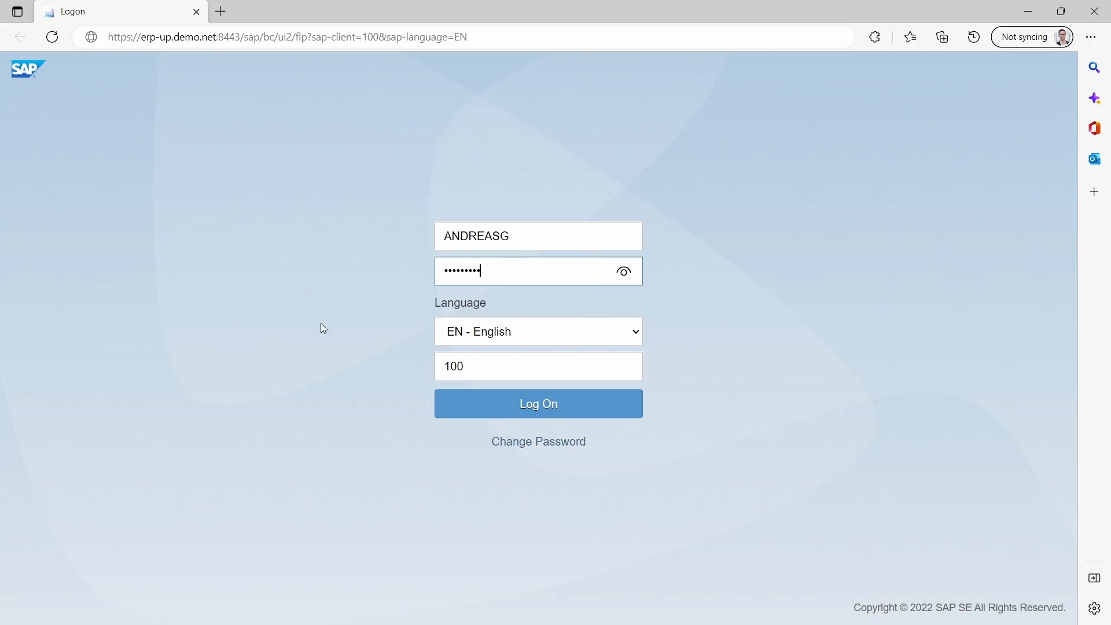
left_click(535, 407)
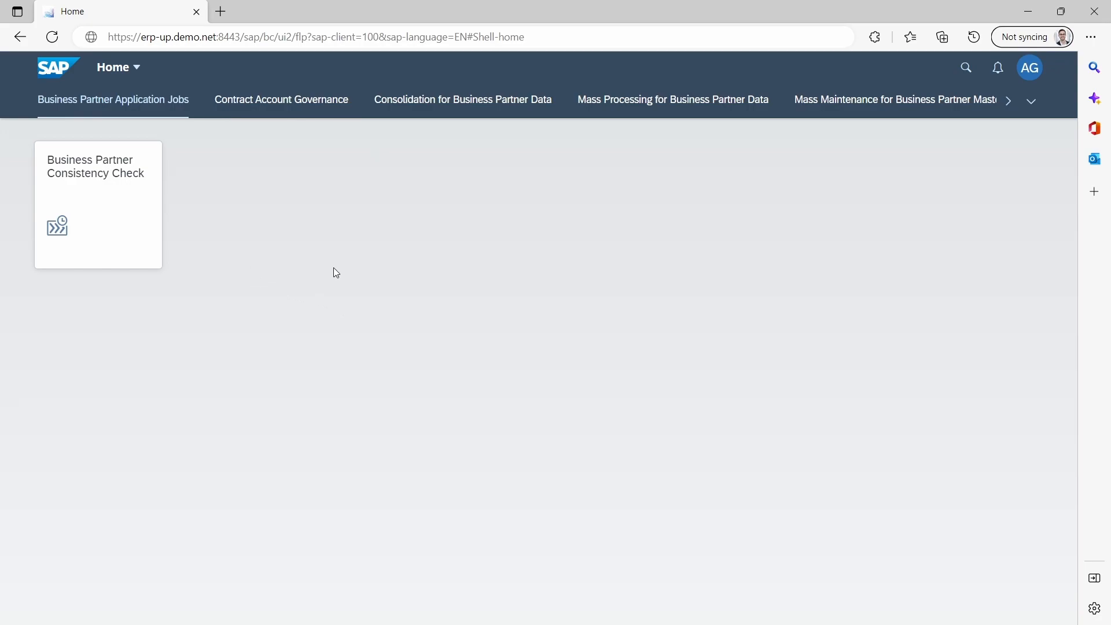
Examine the Contract Account Governance apps, the user options, and the launchpad search scopes, keeping Apps as the scope
left_click(279, 112)
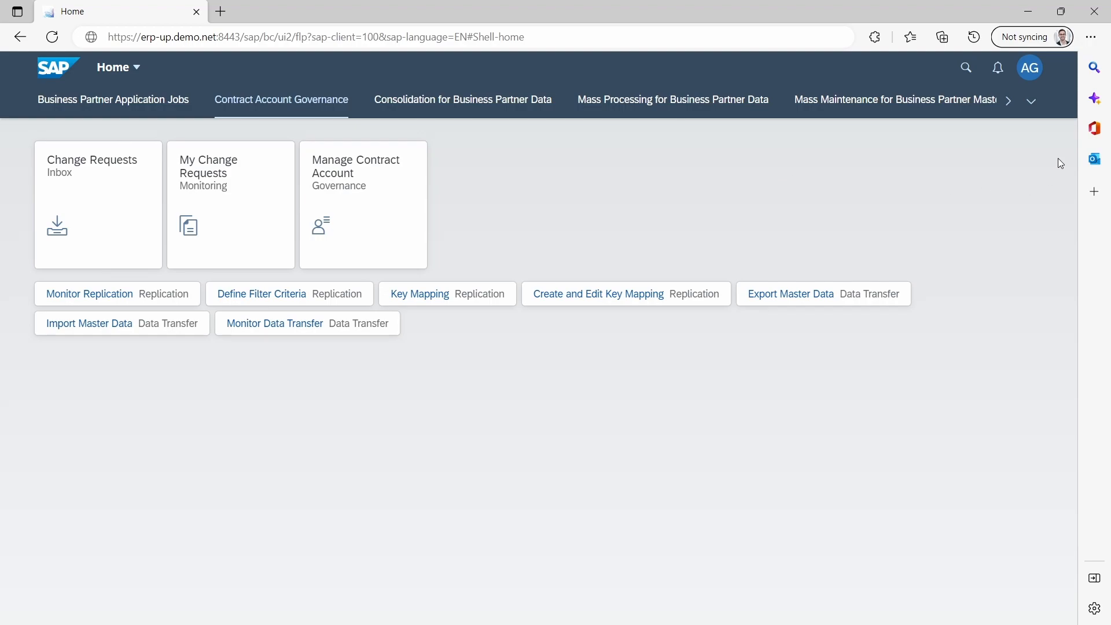
left_click(1031, 69)
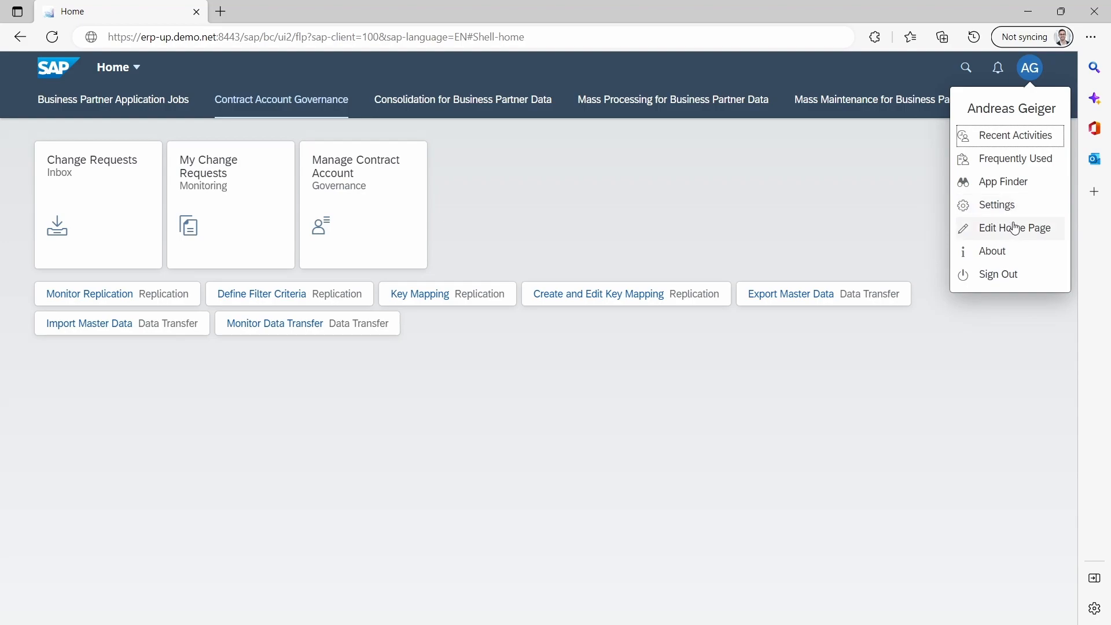
left_click(966, 68)
left_click(965, 68)
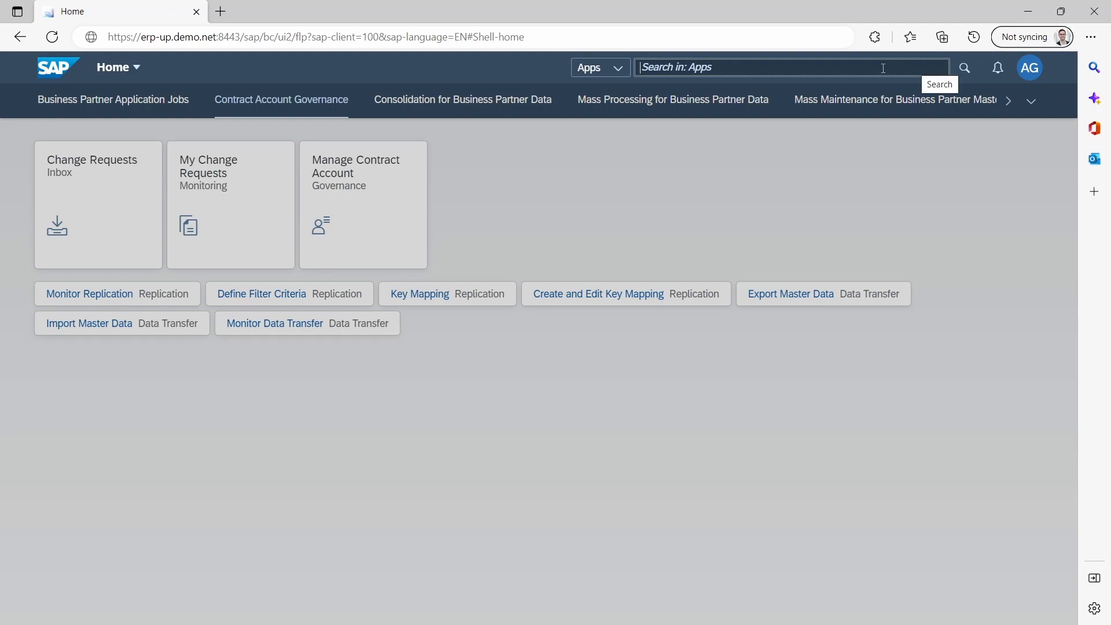
left_click(620, 69)
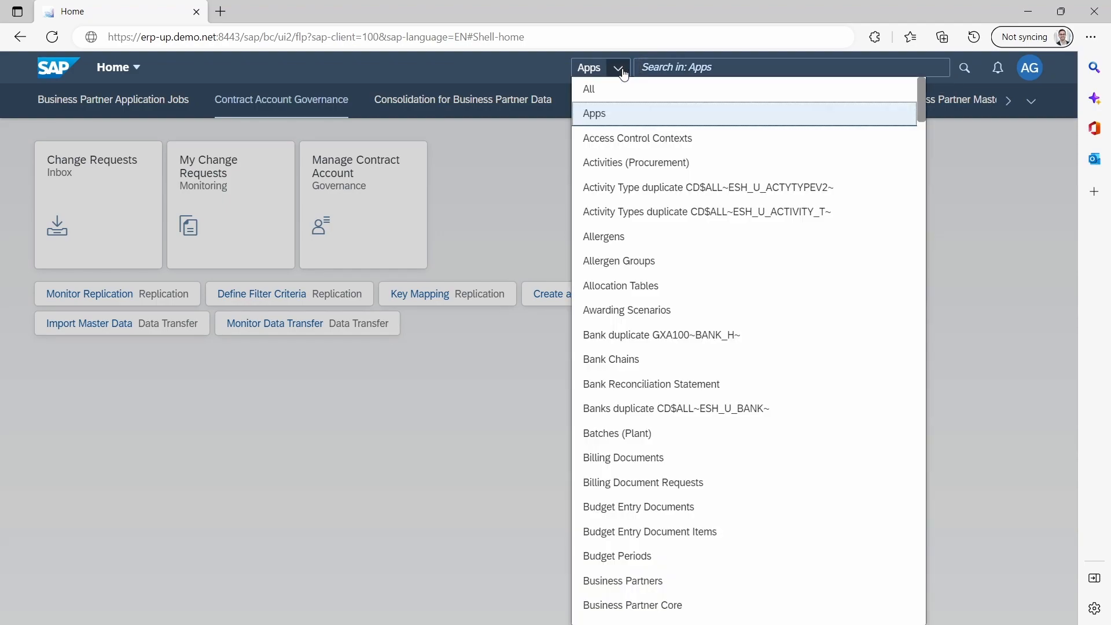
left_click(639, 119)
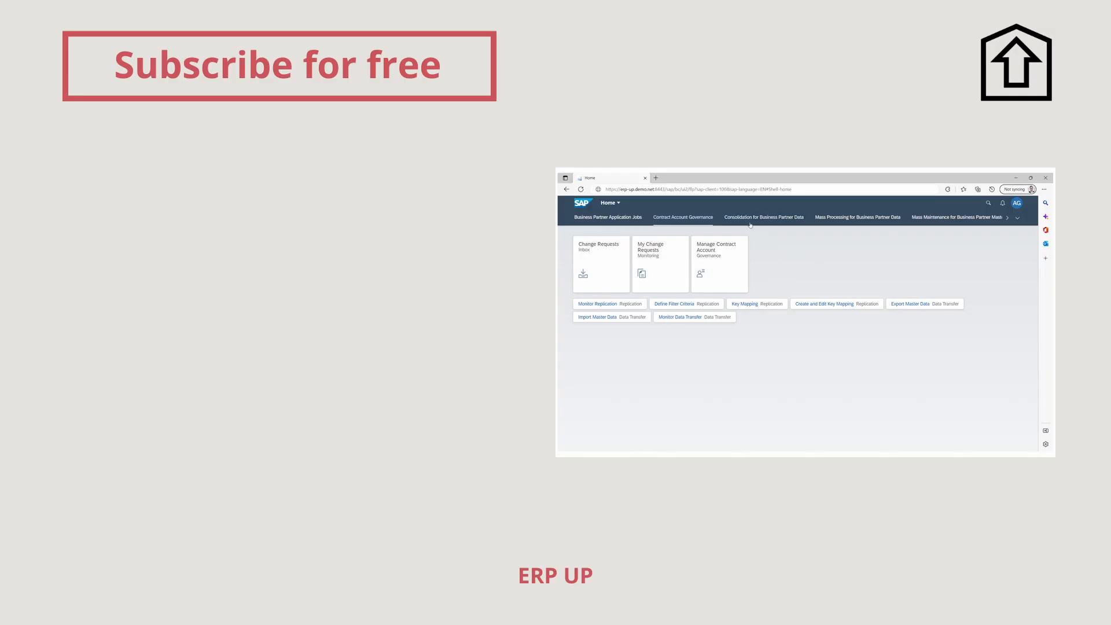
Browse the Consolidation for Business Partner Data and Contract Account Governance groups, and return to Business Partner Application Jobs
left_click(751, 223)
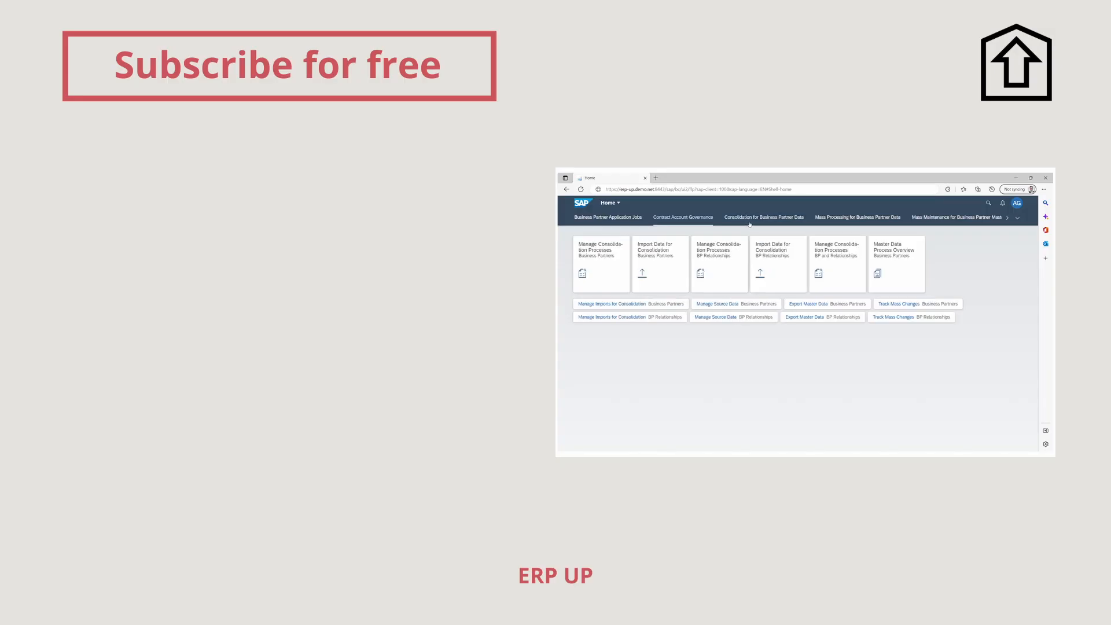
left_click(696, 223)
left_click(613, 220)
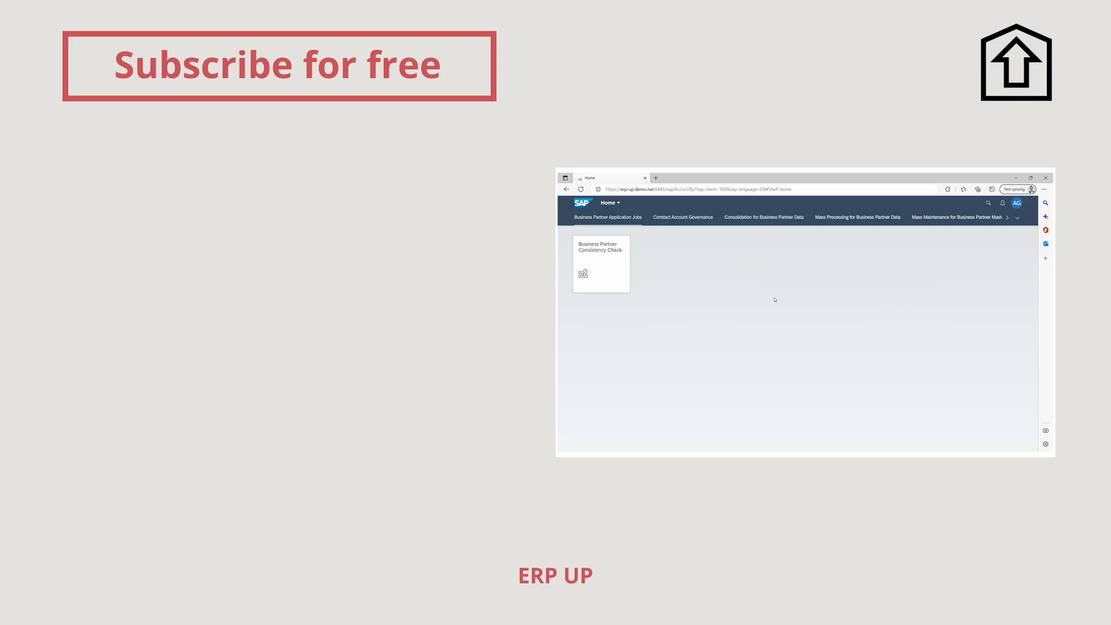